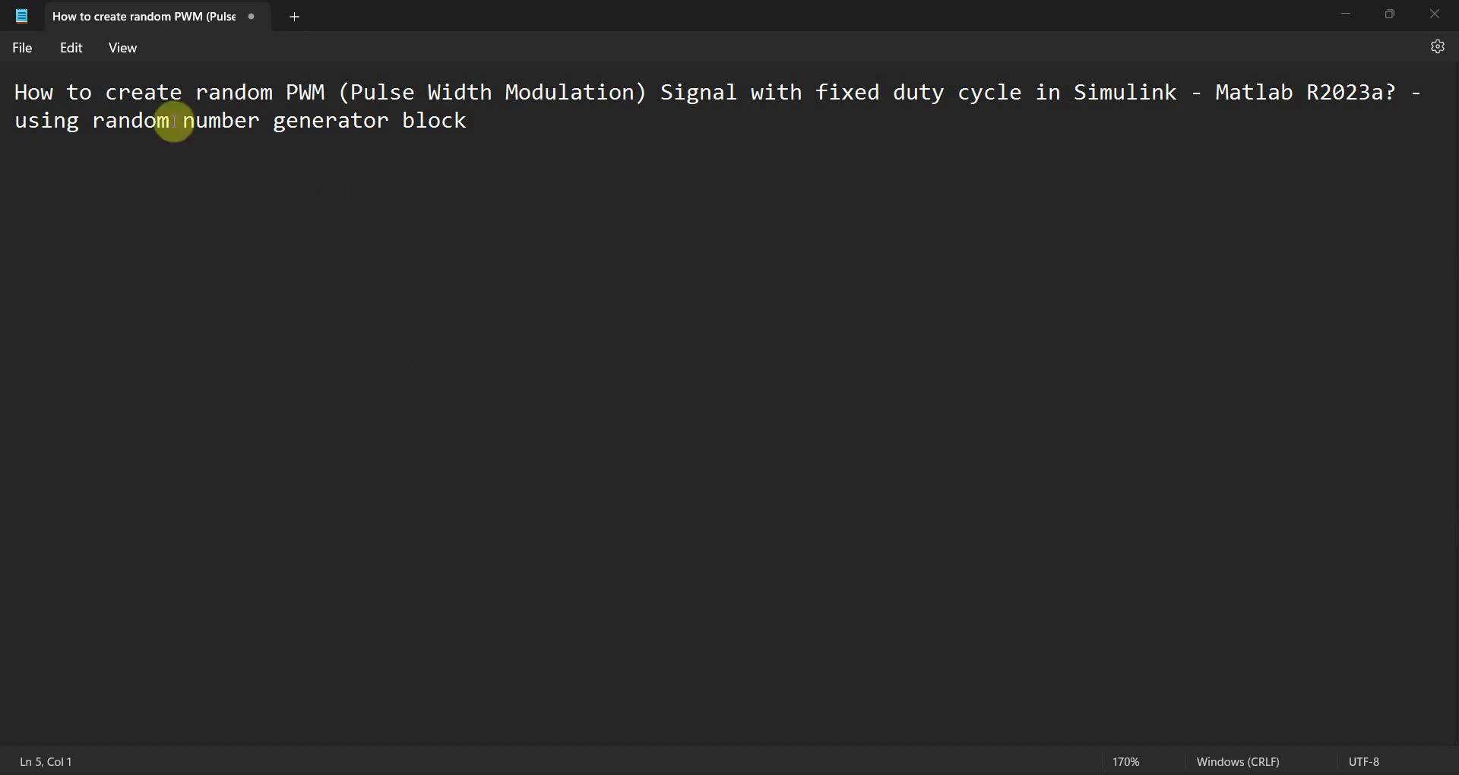
Highlight 'create random PWM' and 'Matlab R2023' in the Notepad tutorial title, then go to MATLAB.
{"action": "left_click_drag", "start_coordinate": [105, 92], "coordinate": [325, 92]}
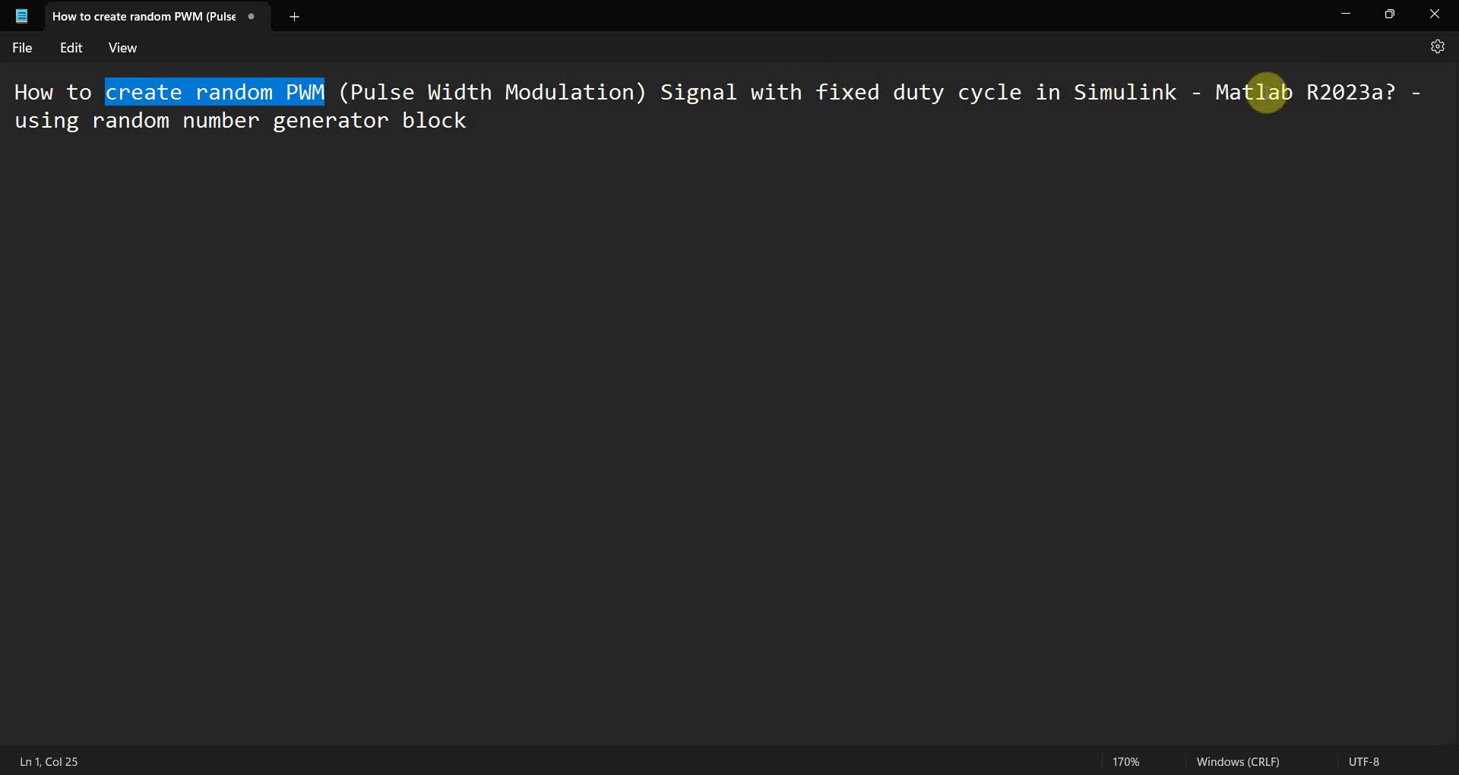
{"action": "left_click_drag", "start_coordinate": [1217, 94], "coordinate": [1372, 79]}
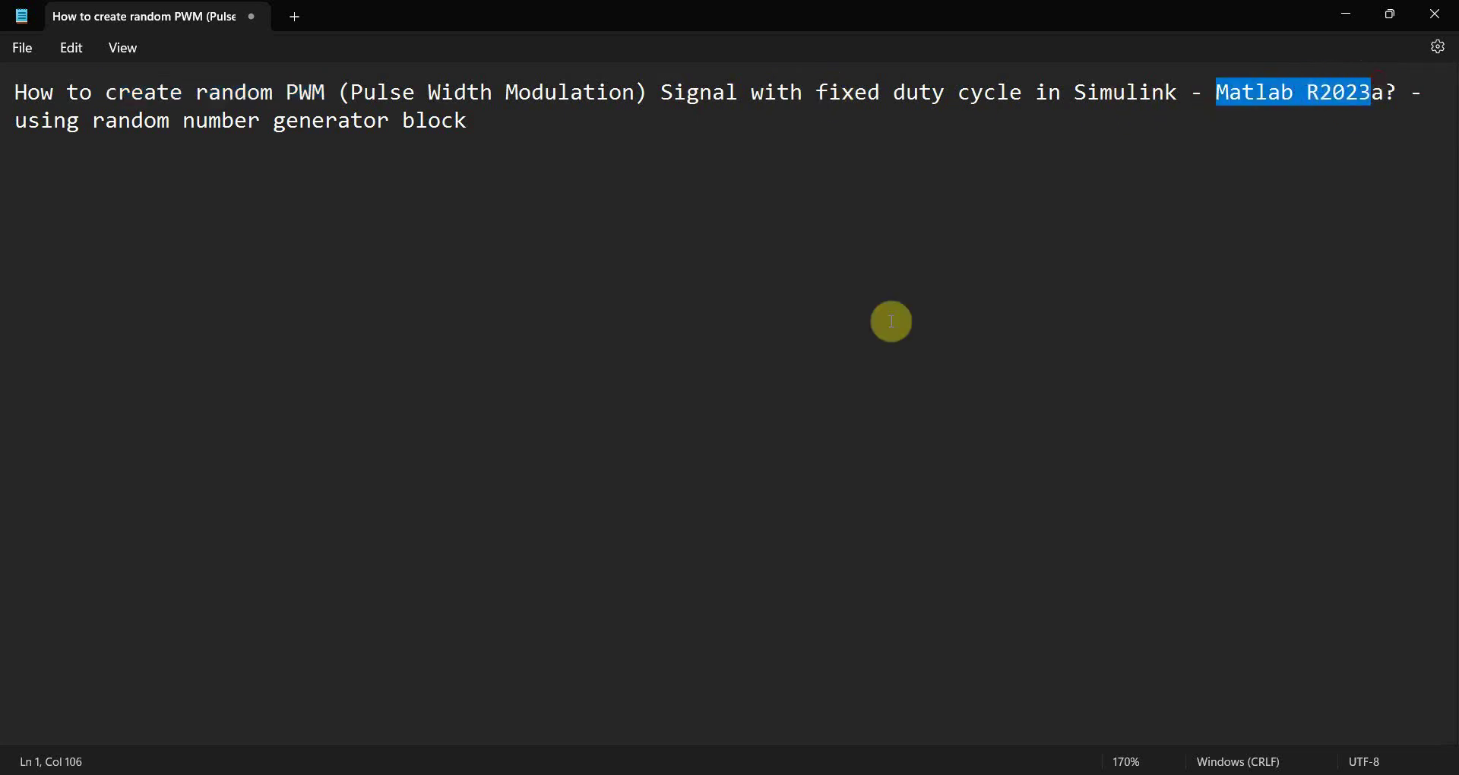
From MATLAB's New menu, create a Blank Model in Simulink.
{"action": "left_click", "coordinate": [74, 774]}
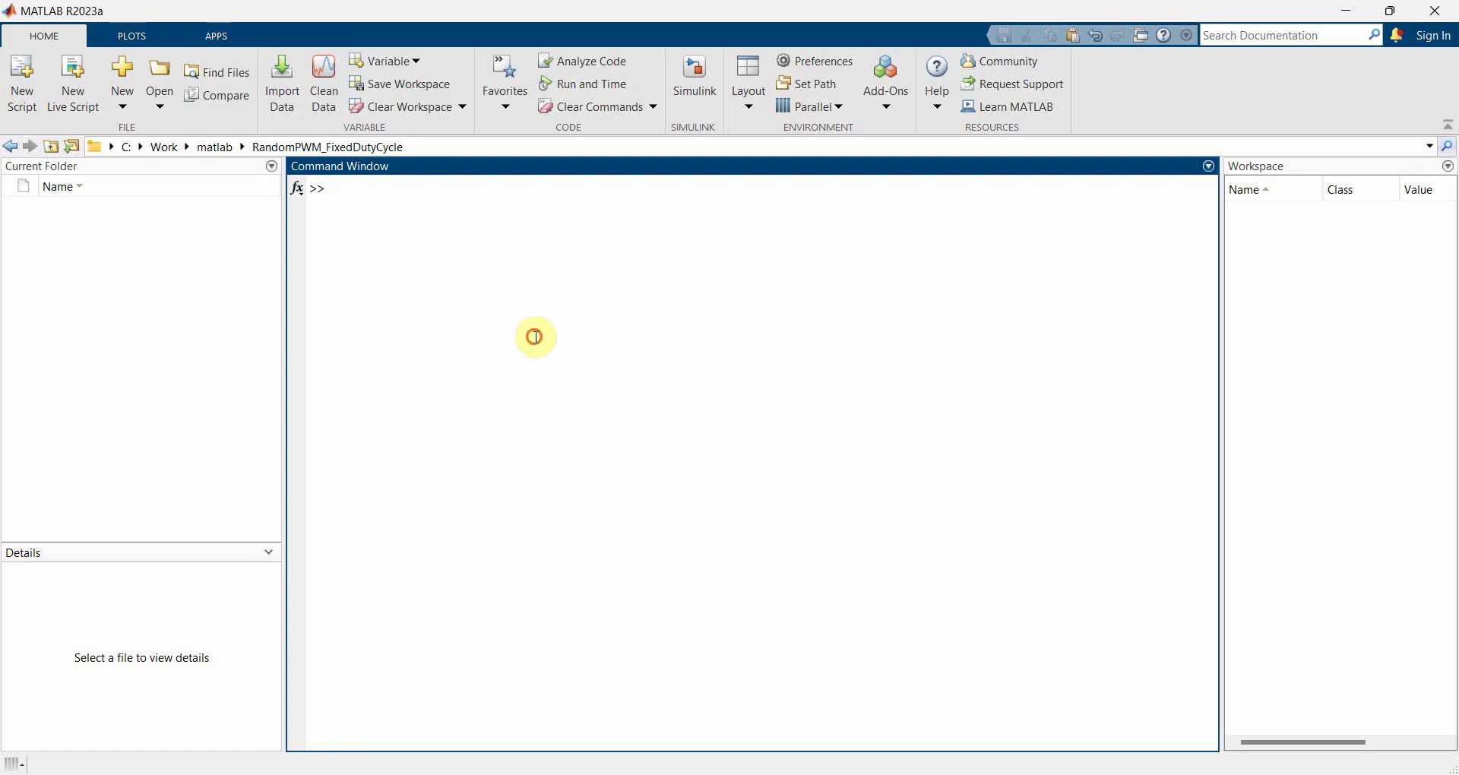
{"action": "left_click", "coordinate": [122, 80]}
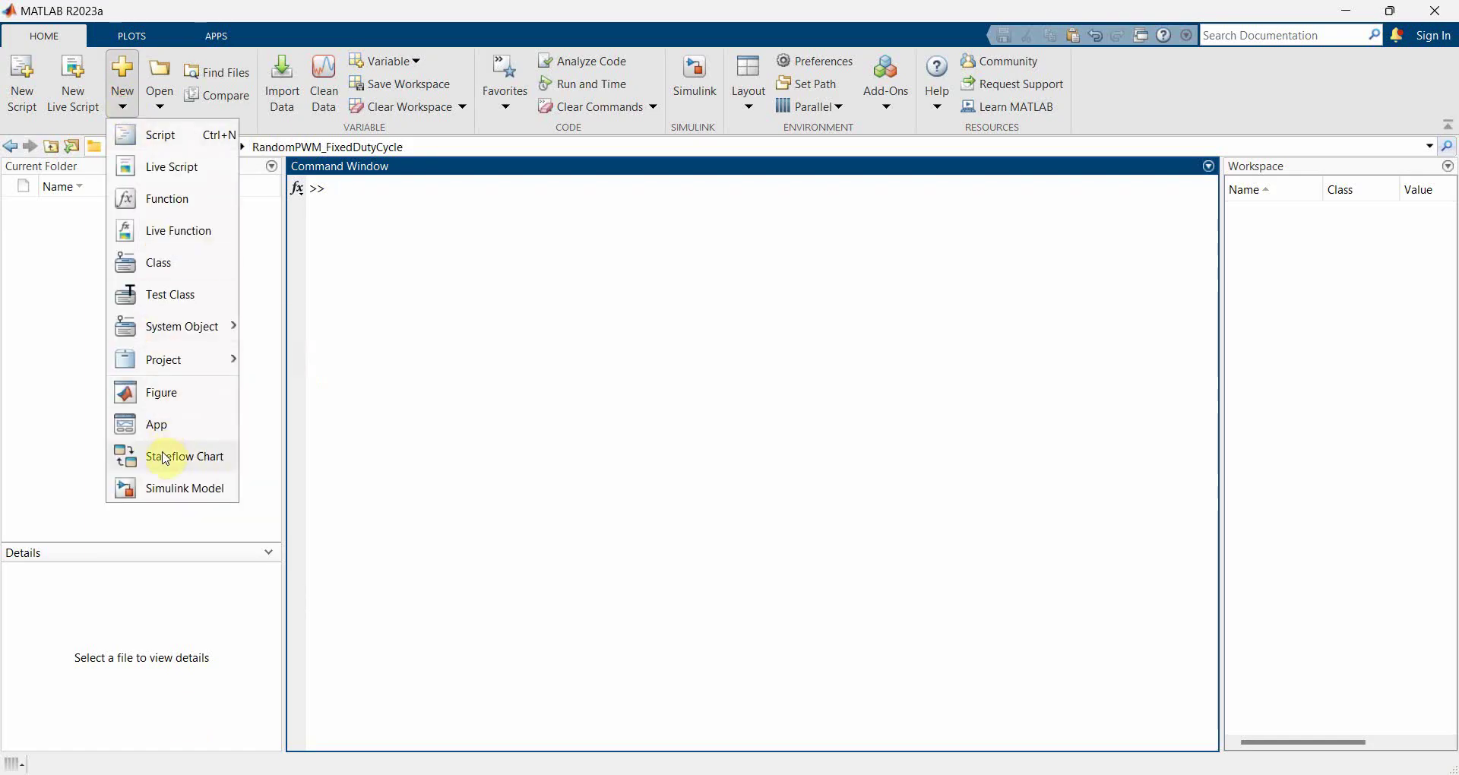
{"action": "left_click", "coordinate": [162, 488]}
{"action": "left_click", "coordinate": [484, 313]}
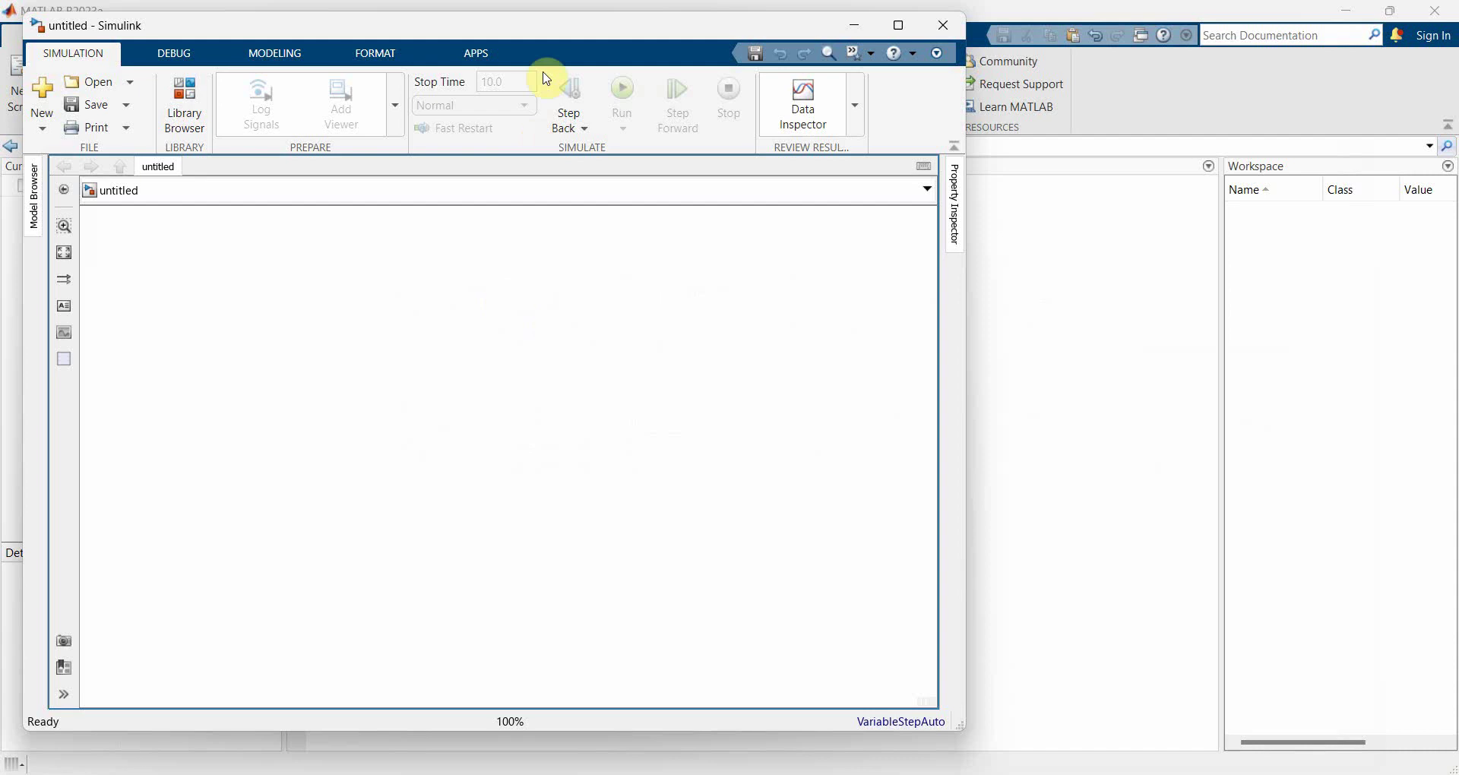
Save the empty model under the file name RandomPWMSignal.
{"action": "left_click_drag", "start_coordinate": [603, 26], "coordinate": [702, 26]}
{"action": "key", "text": "ctrl+s"}
{"action": "type", "text": "RandomPWN"}
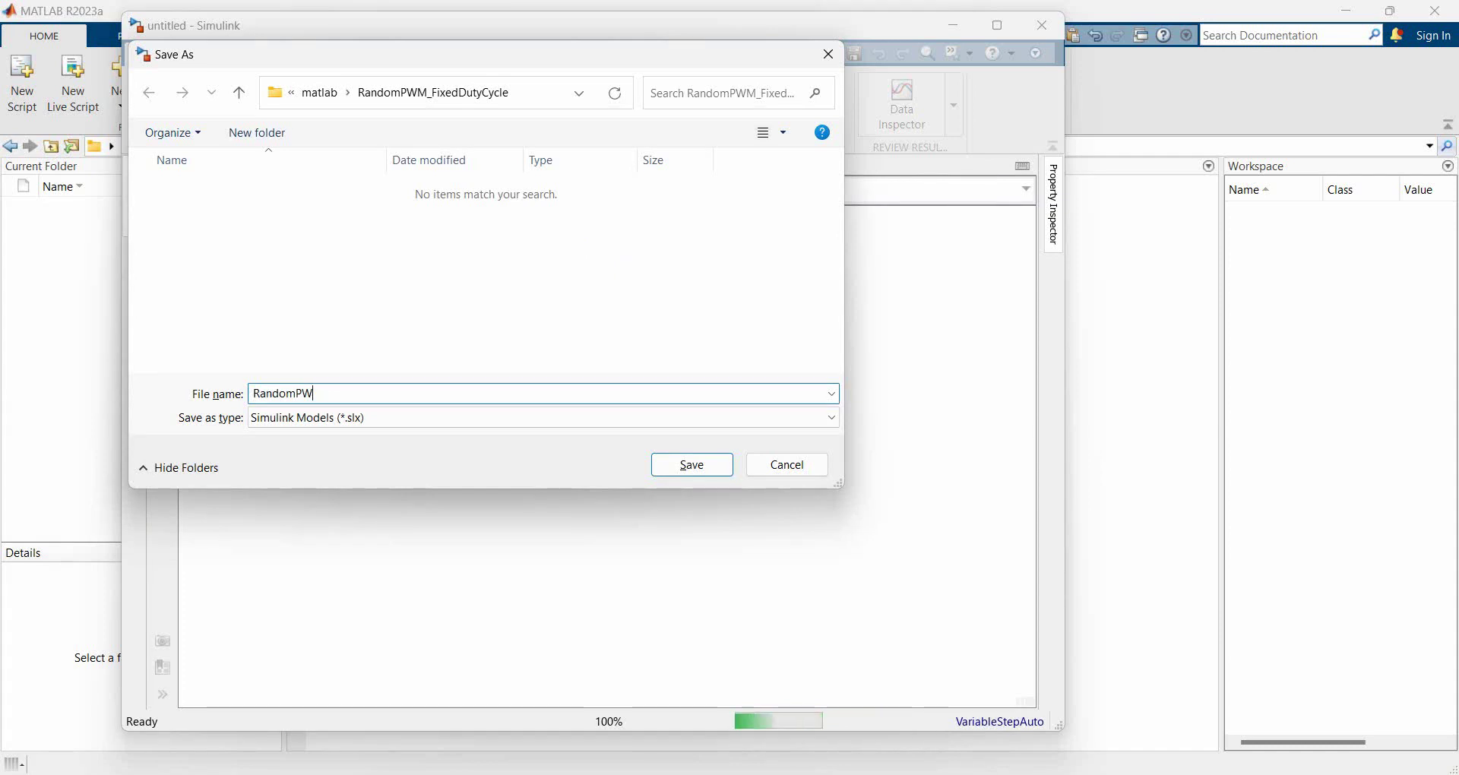
{"action": "key", "text": "BackSpace"}
{"action": "type", "text": "MSignal"}
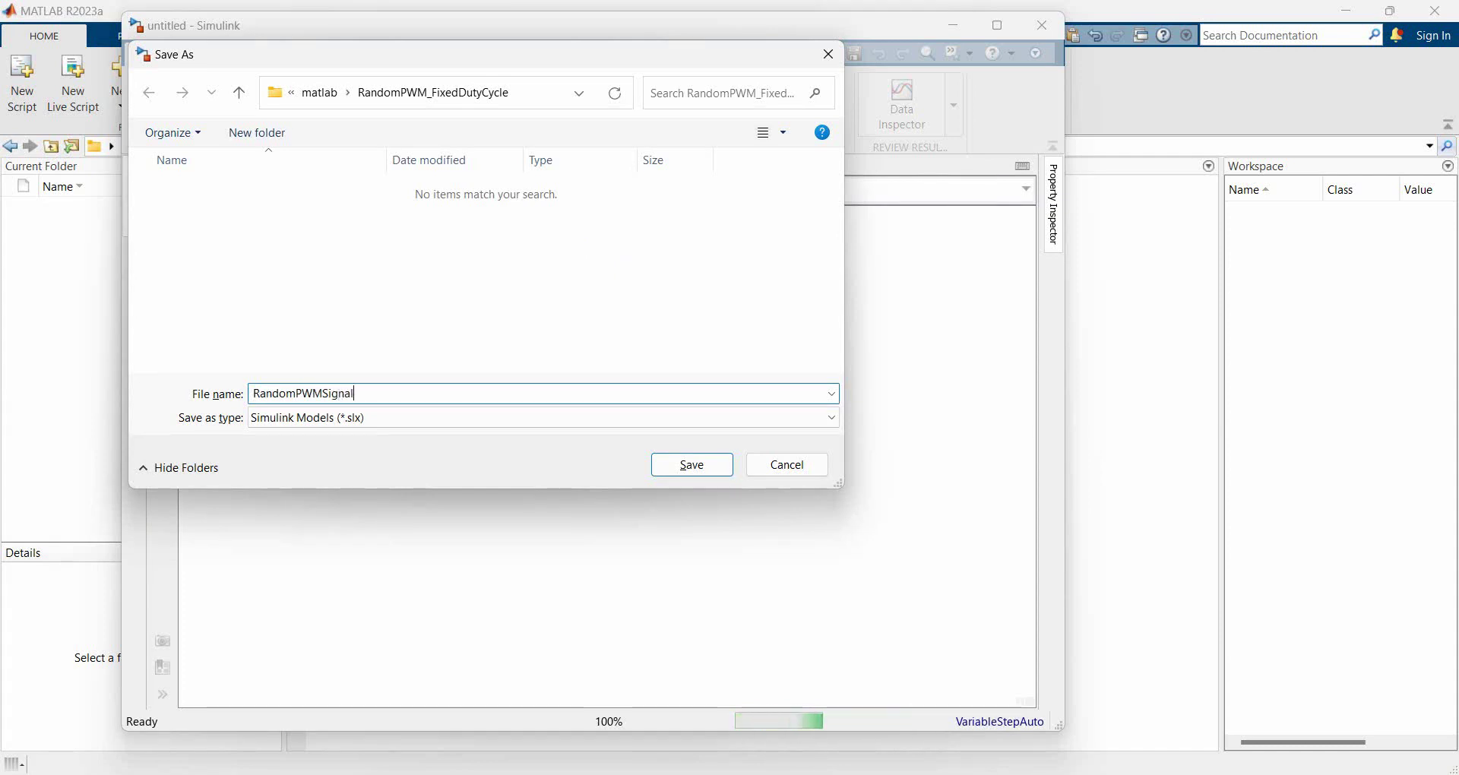
{"action": "key", "text": "Return"}
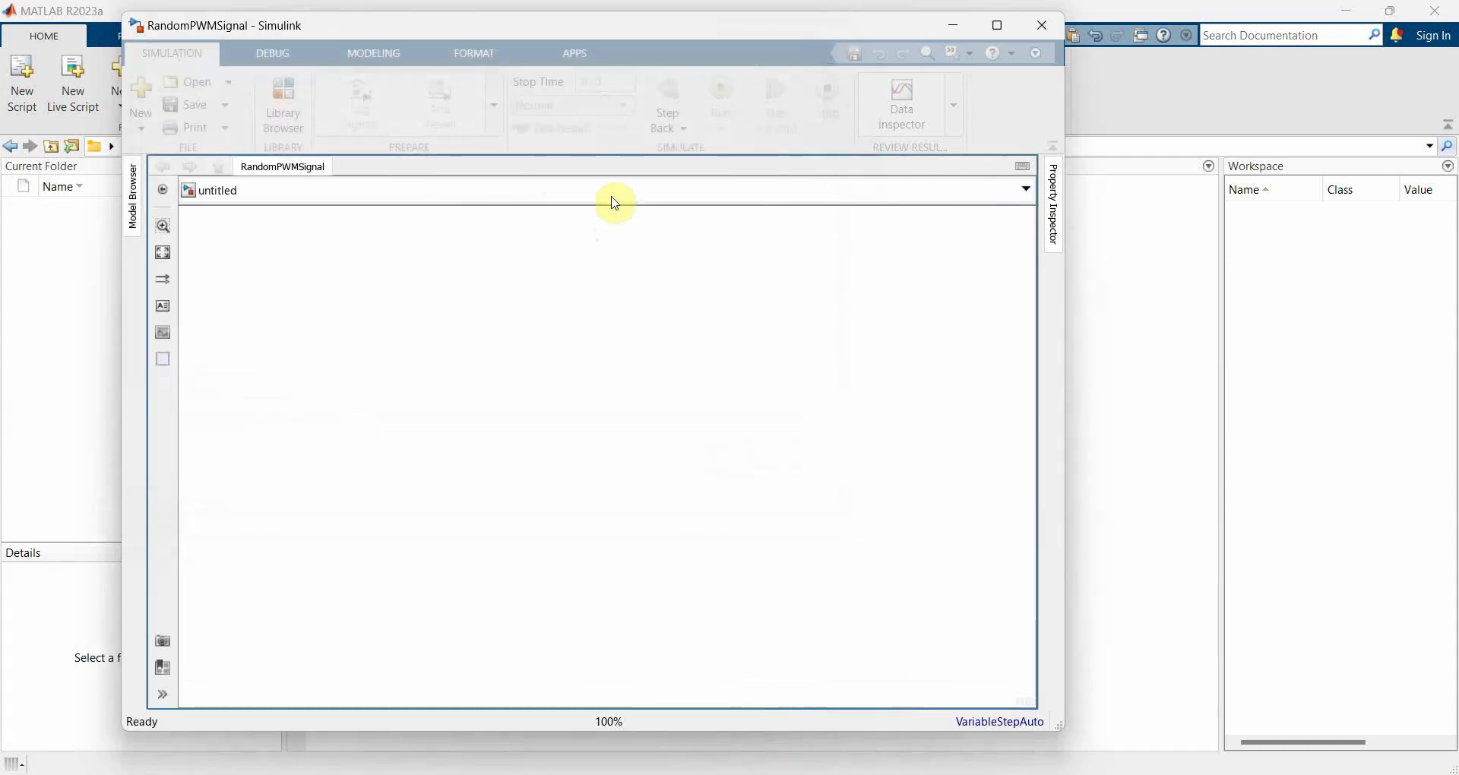
Maximize the model window, then add and enlarge a Random Number block.
{"action": "left_click", "coordinate": [996, 27]}
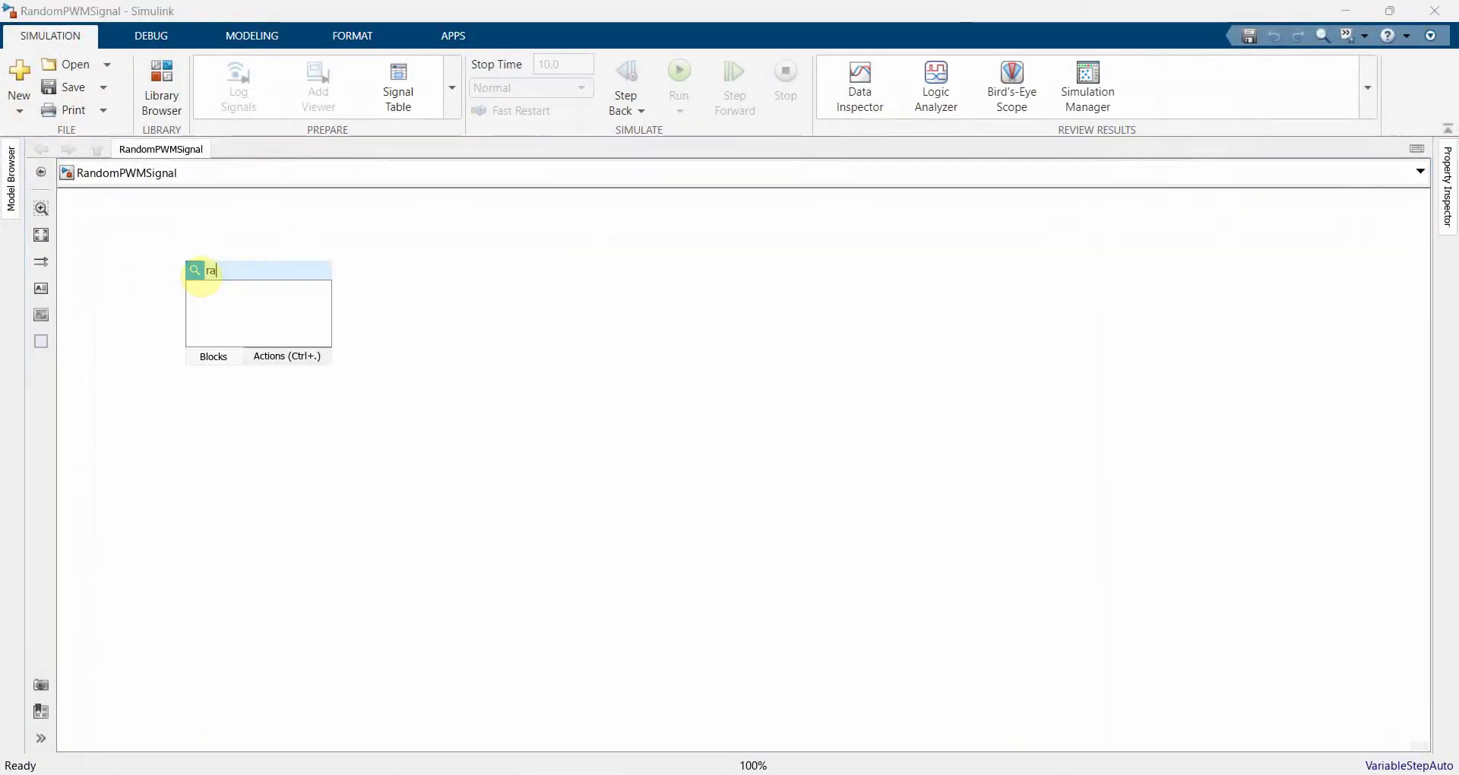
{"action": "double_click", "coordinate": [205, 284]}
{"action": "type", "text": "random"}
{"action": "key", "text": "Return"}
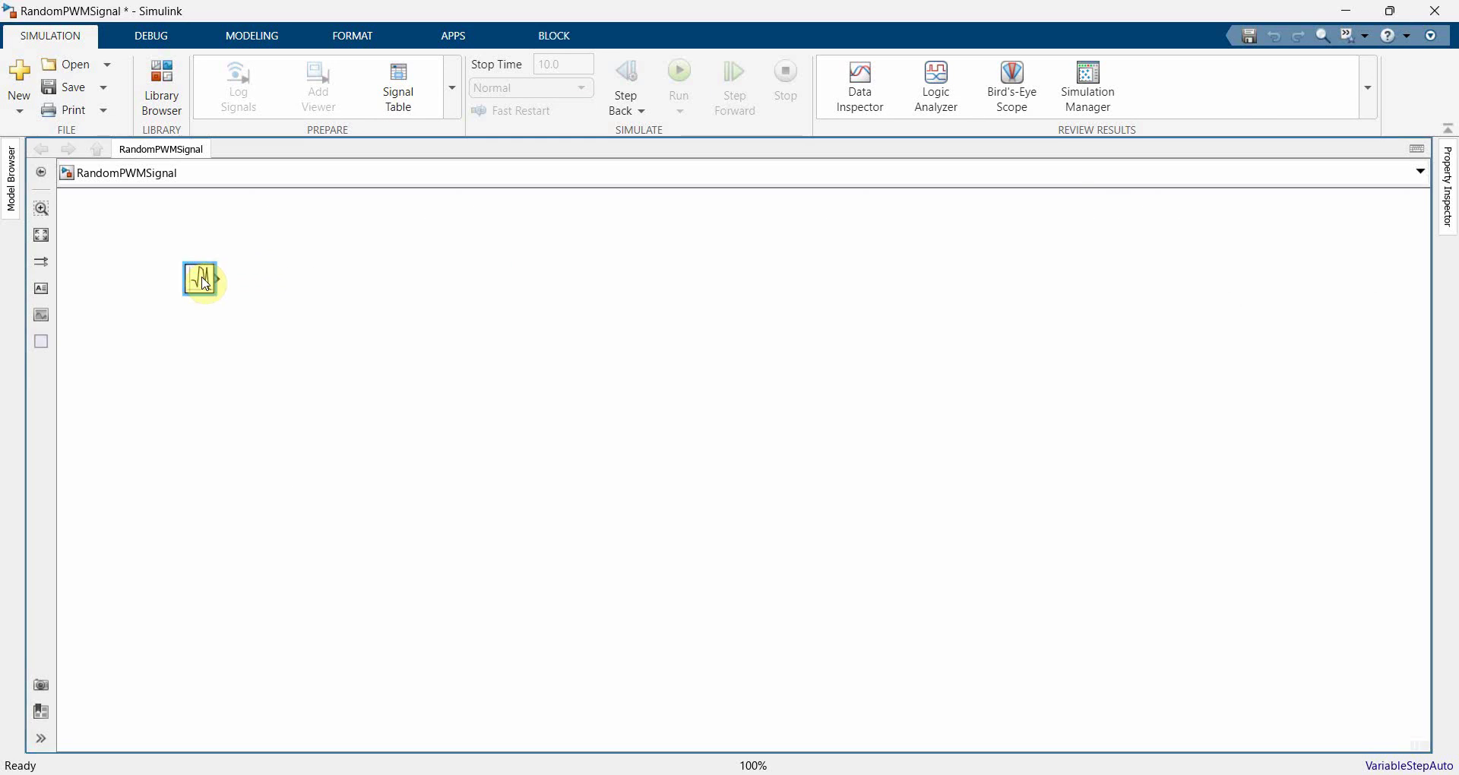
{"action": "mouse_move", "coordinate": [213, 296]}
{"action": "left_mouse_down"}
{"action": "mouse_move", "coordinate": [282, 359]}
{"action": "mouse_move", "coordinate": [221, 320]}
{"action": "left_mouse_up"}
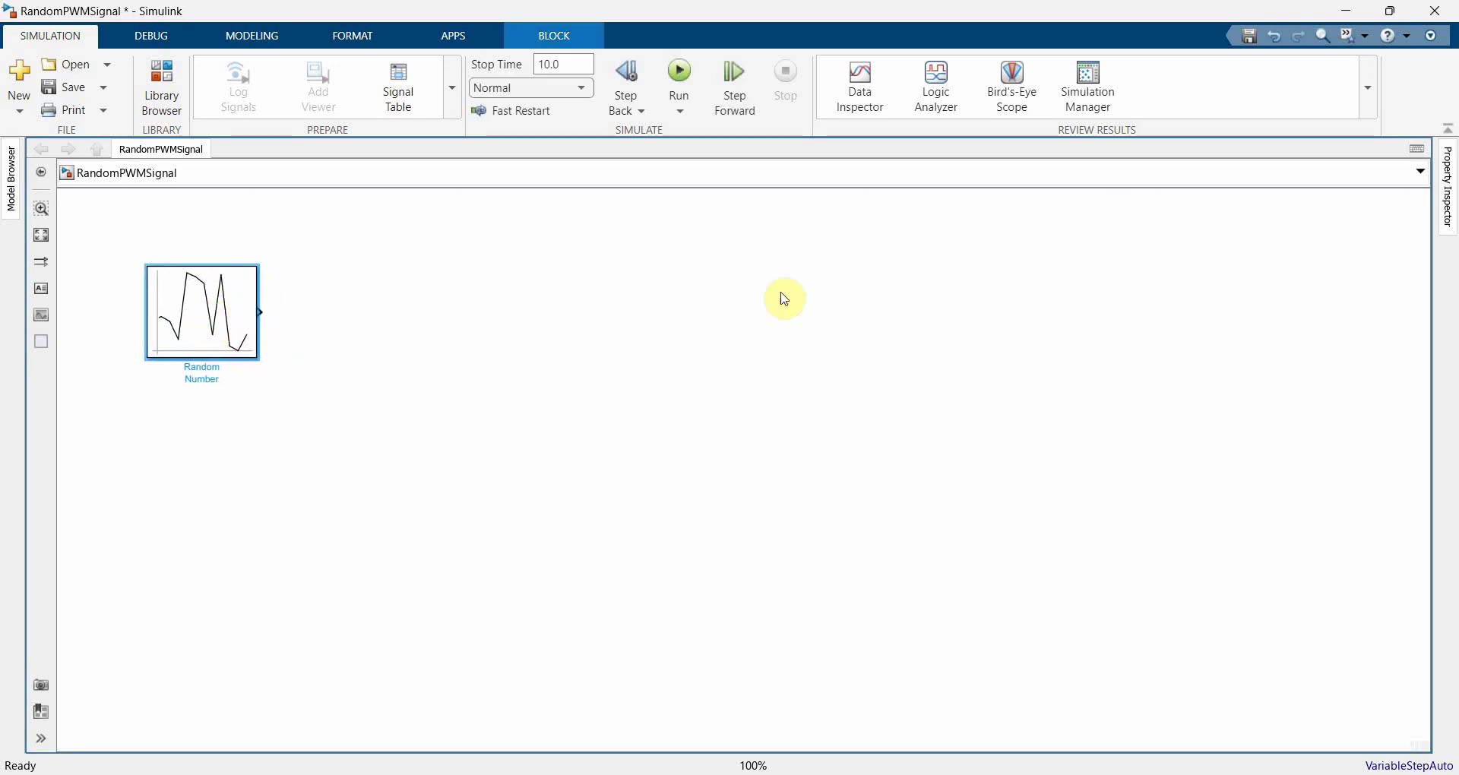
Insert a Scope block and connect the Random Number output to it.
{"action": "double_click", "coordinate": [893, 333]}
{"action": "type", "text": "scop"}
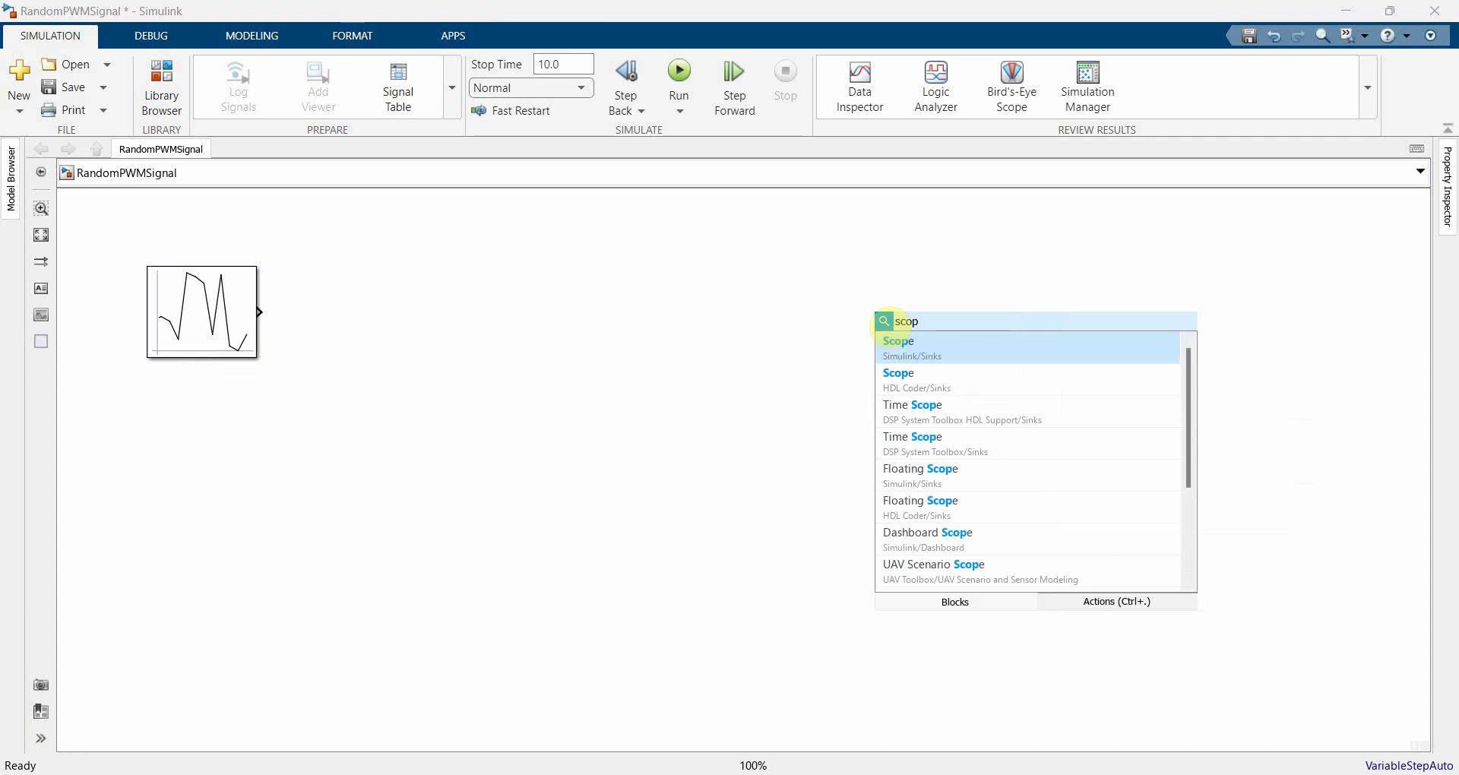
{"action": "key", "text": "Return"}
{"action": "left_click_drag", "start_coordinate": [895, 334], "coordinate": [873, 391]}
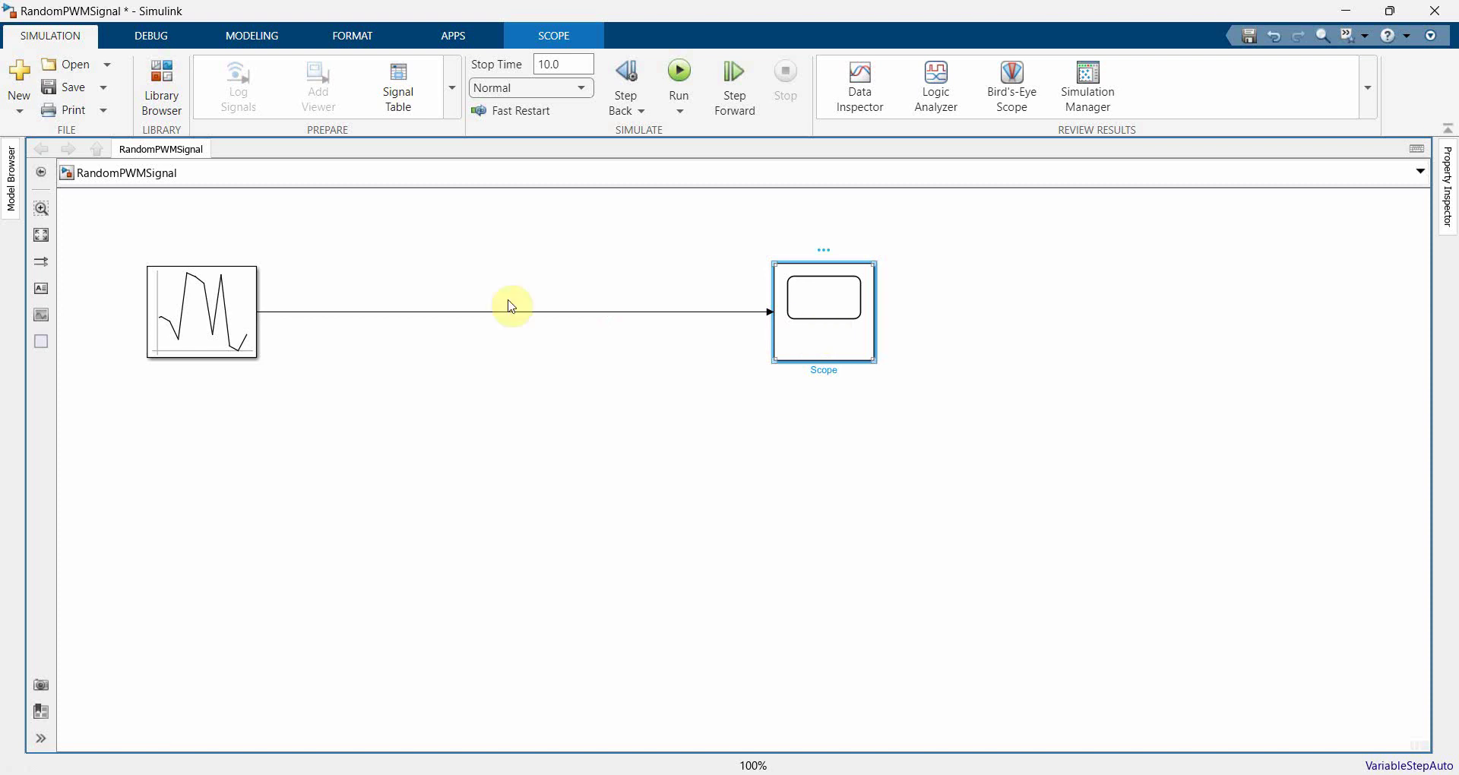
Set the Scope to 2 input ports with a 2x1 stacked plot layout.
{"action": "double_click", "coordinate": [934, 14]}
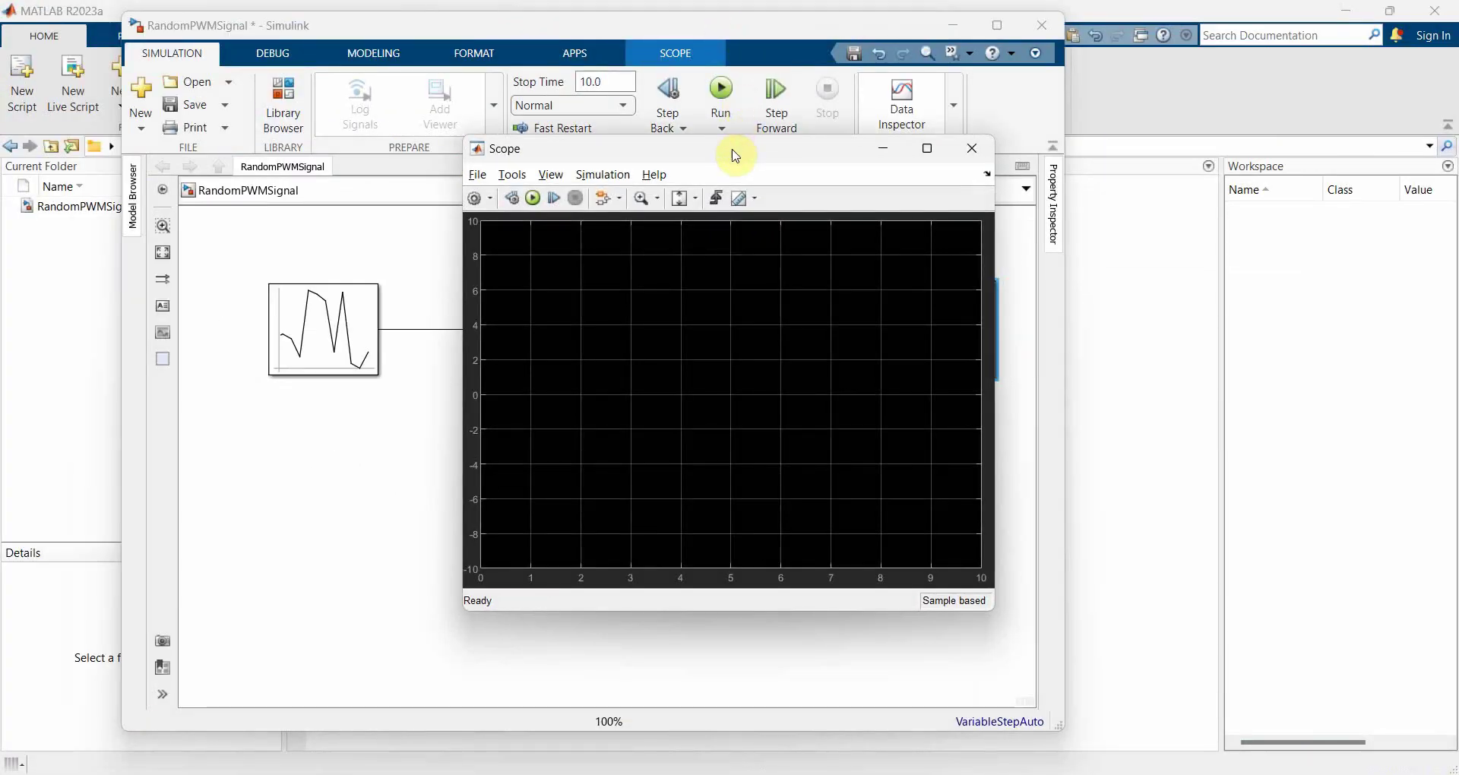
{"action": "left_click_drag", "start_coordinate": [736, 150], "coordinate": [1276, 118]}
{"action": "left_click_drag", "start_coordinate": [798, 27], "coordinate": [703, 24]}
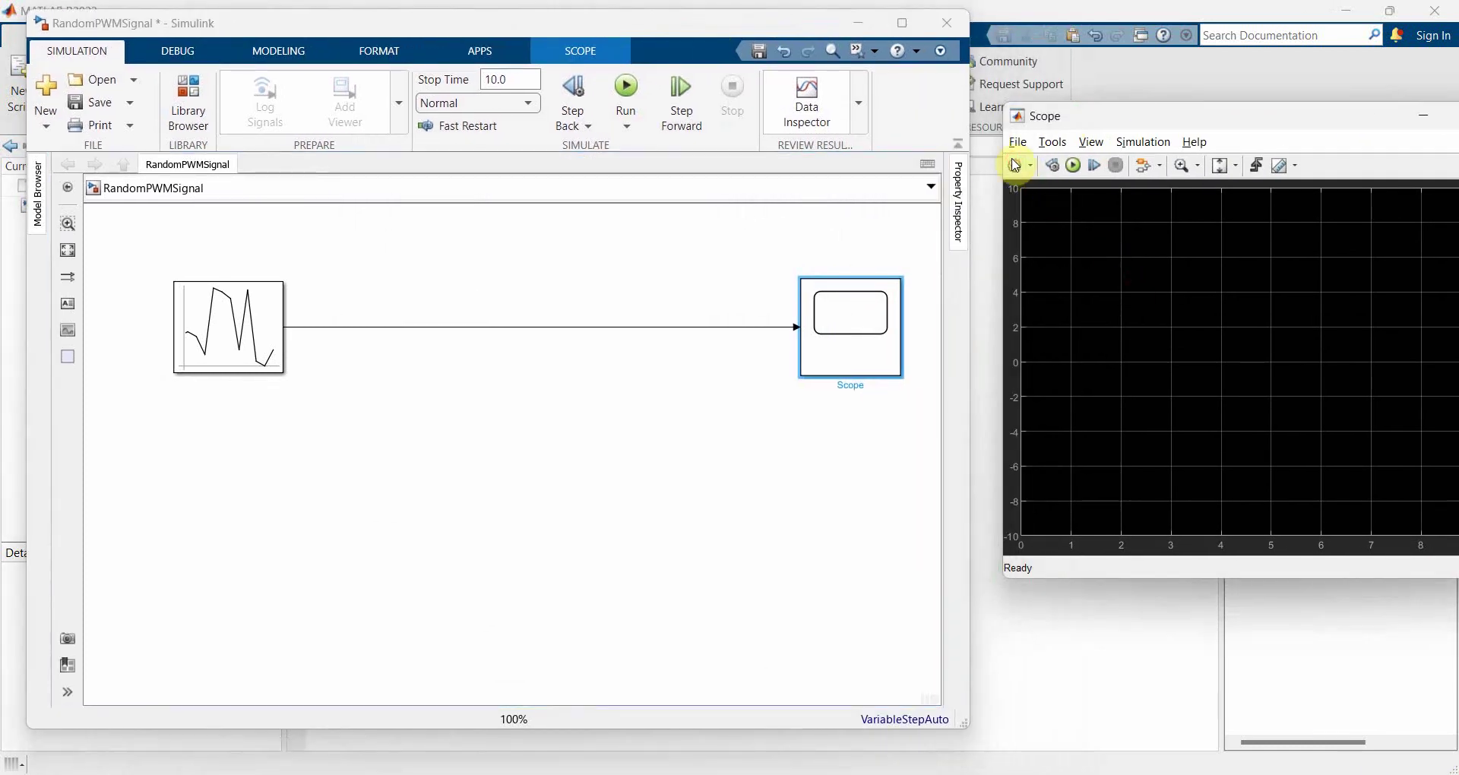
{"action": "left_click", "coordinate": [1015, 164]}
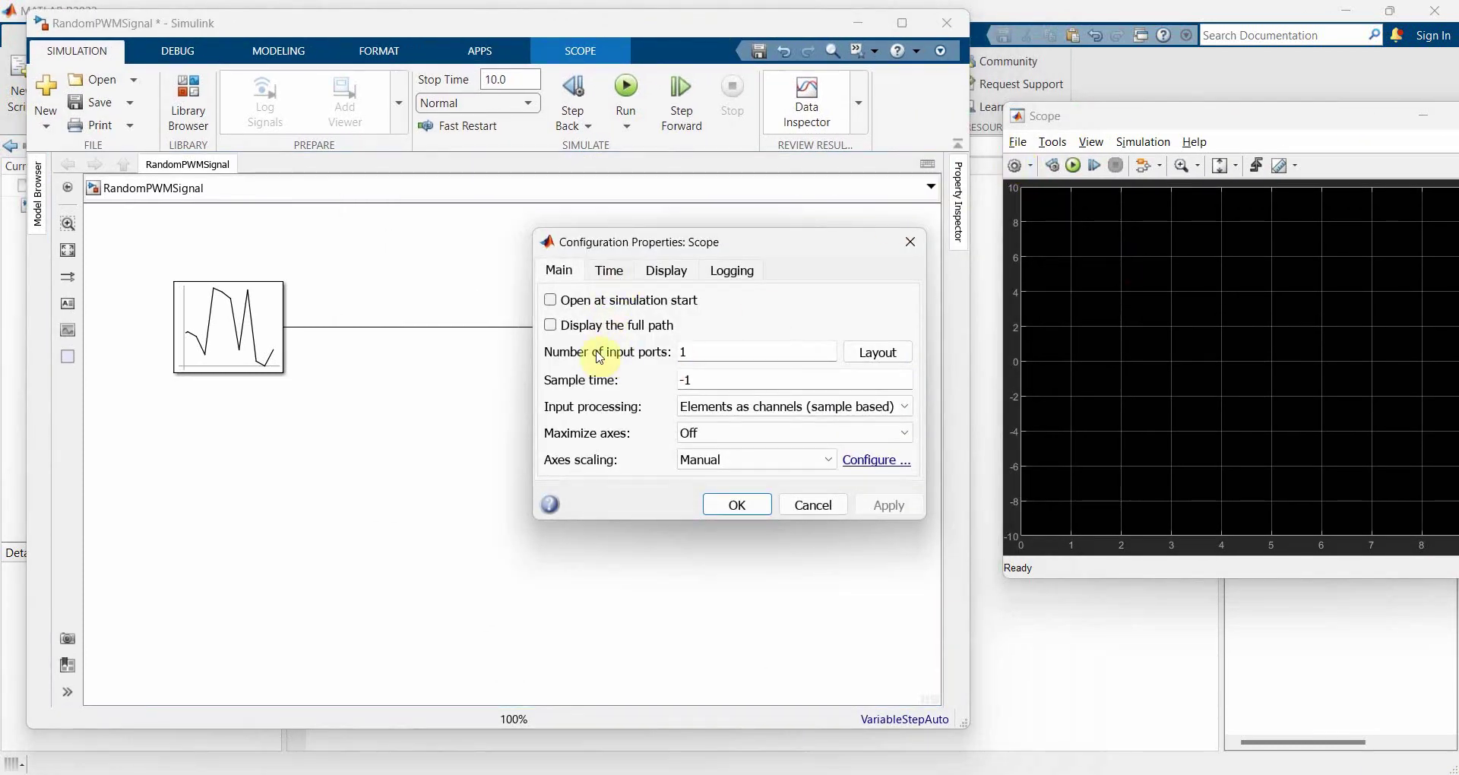
{"action": "type", "text": "2"}
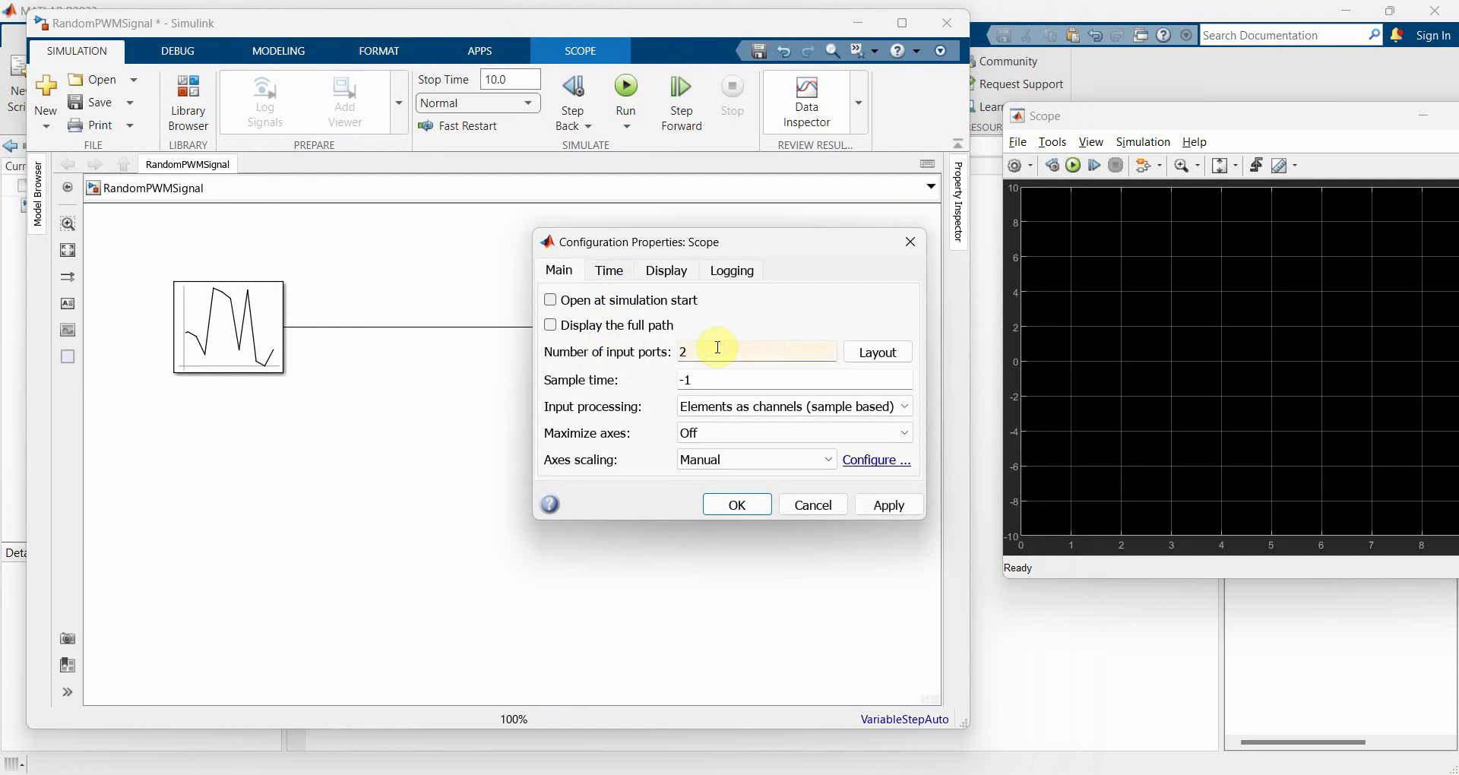
{"action": "left_click", "coordinate": [884, 353]}
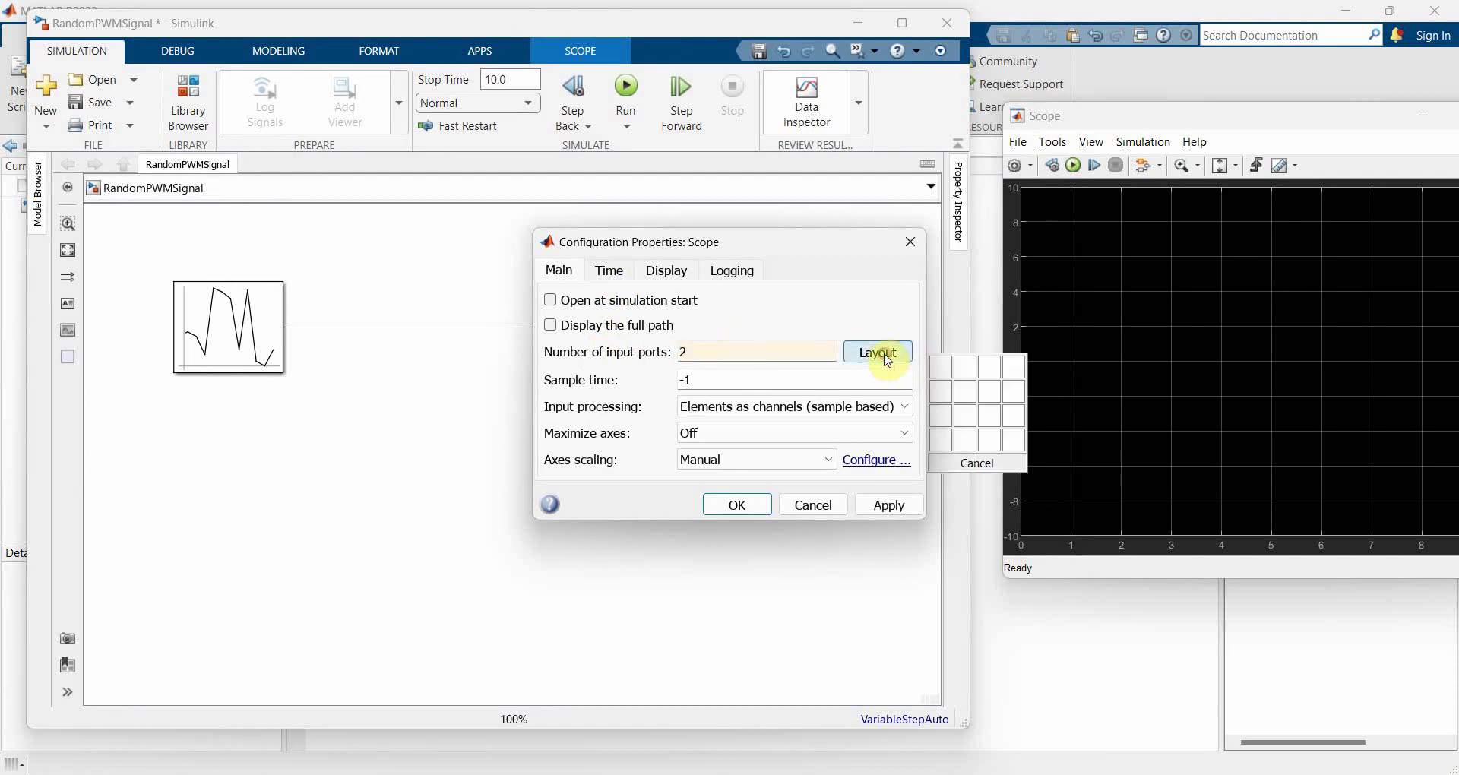
{"action": "left_click", "coordinate": [944, 395]}
{"action": "left_click", "coordinate": [739, 507]}
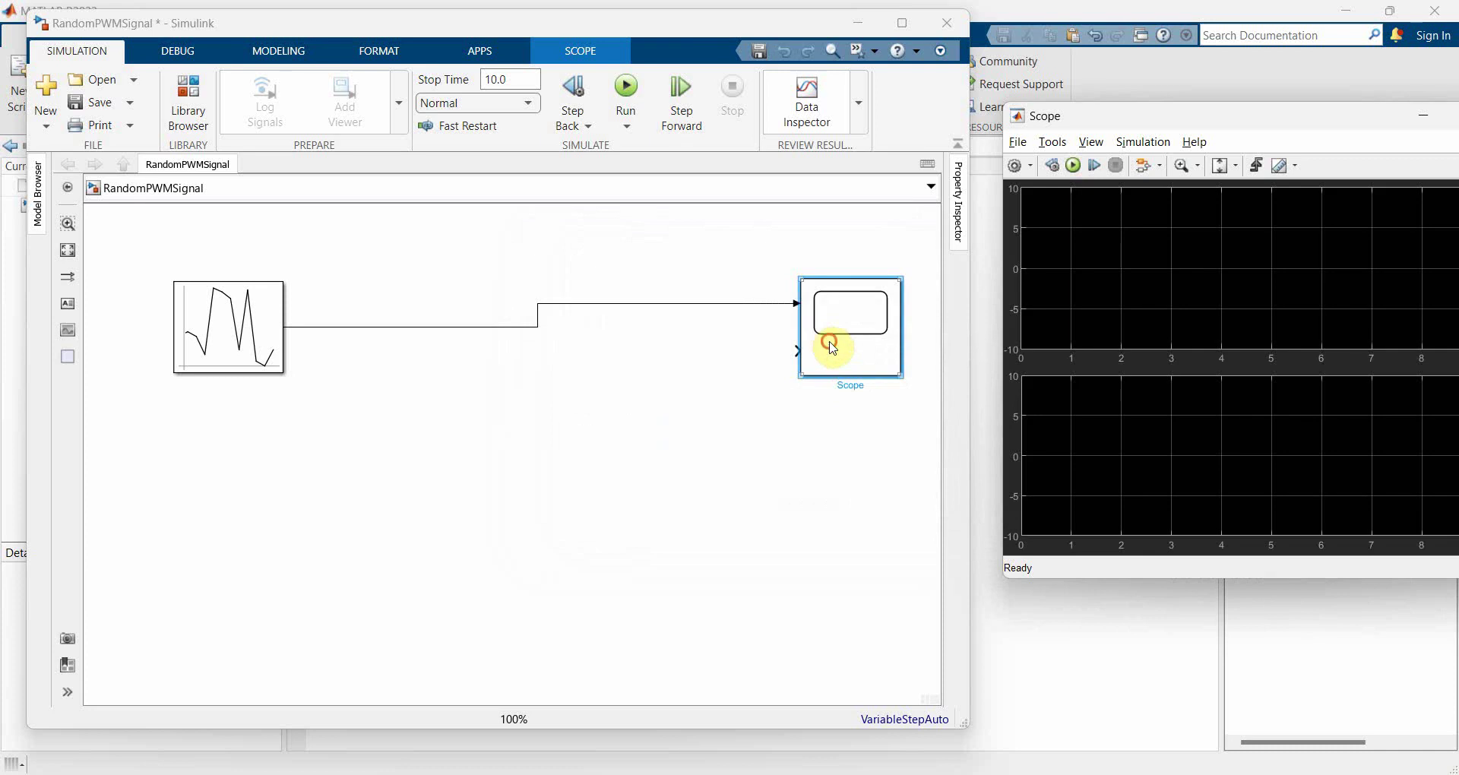
Route the random signal into the Scope's top input and set Stop Time to 5.
{"action": "left_click_drag", "start_coordinate": [831, 349], "coordinate": [831, 372]}
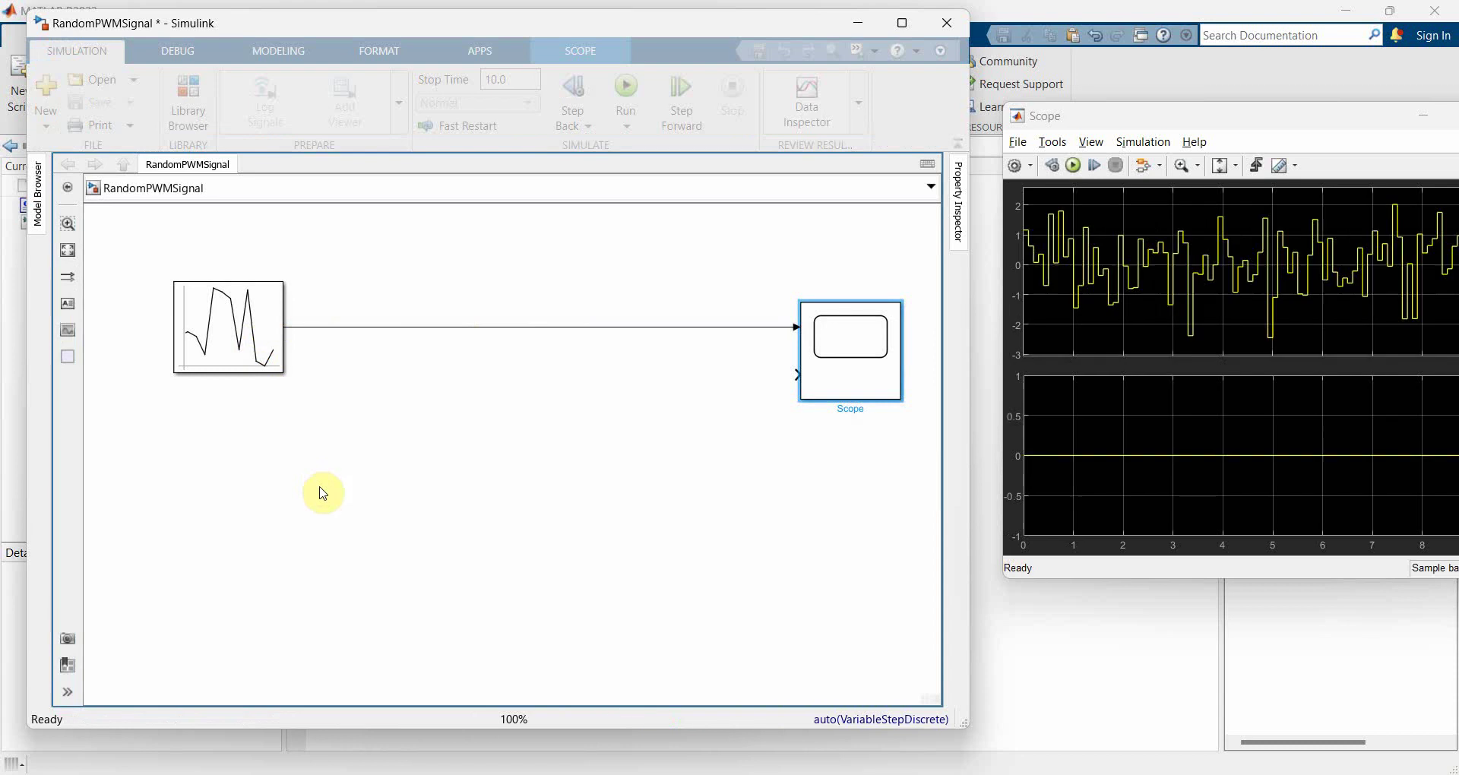
{"action": "left_click_drag", "start_coordinate": [1172, 115], "coordinate": [1122, 114]}
{"action": "left_click", "coordinate": [514, 77]}
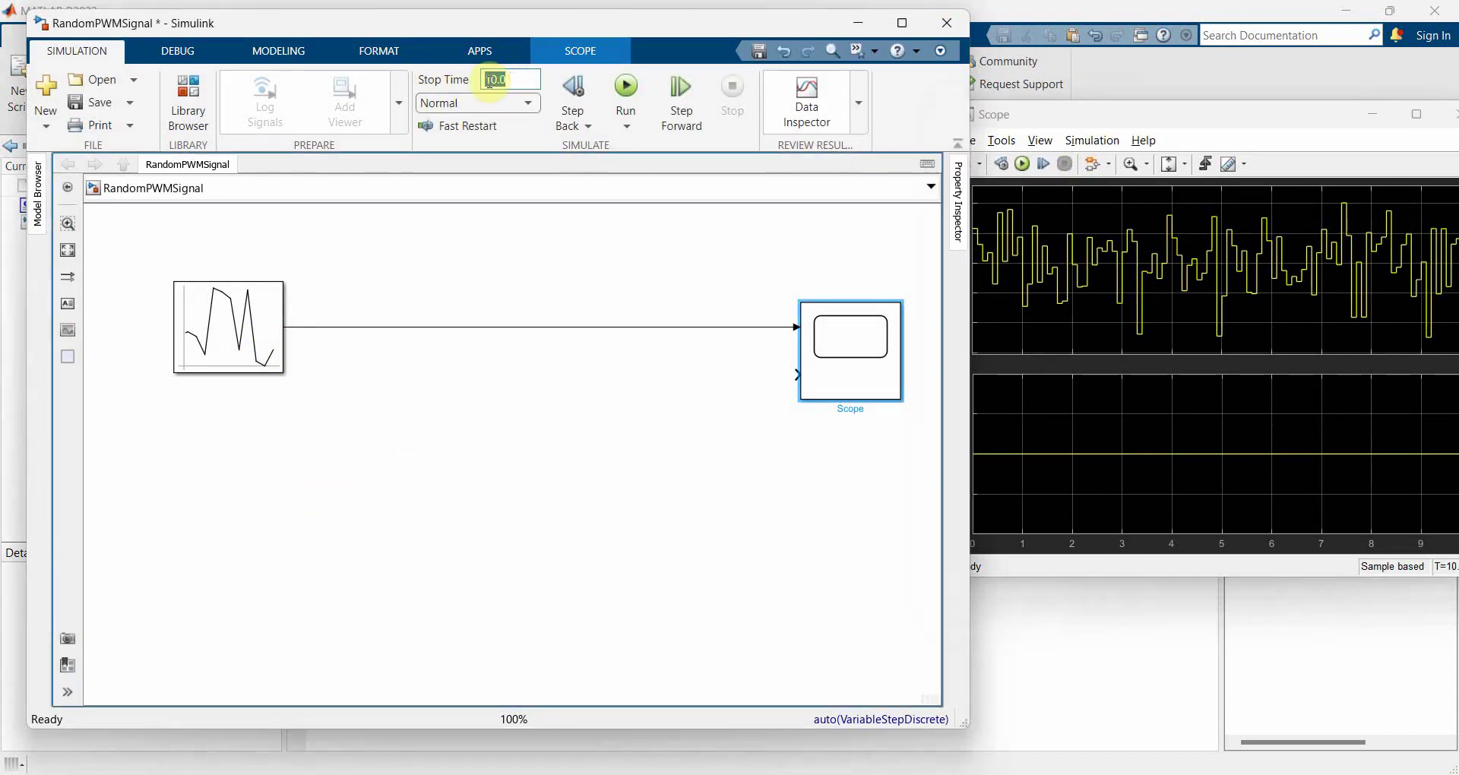
{"action": "left_click", "coordinate": [495, 261]}
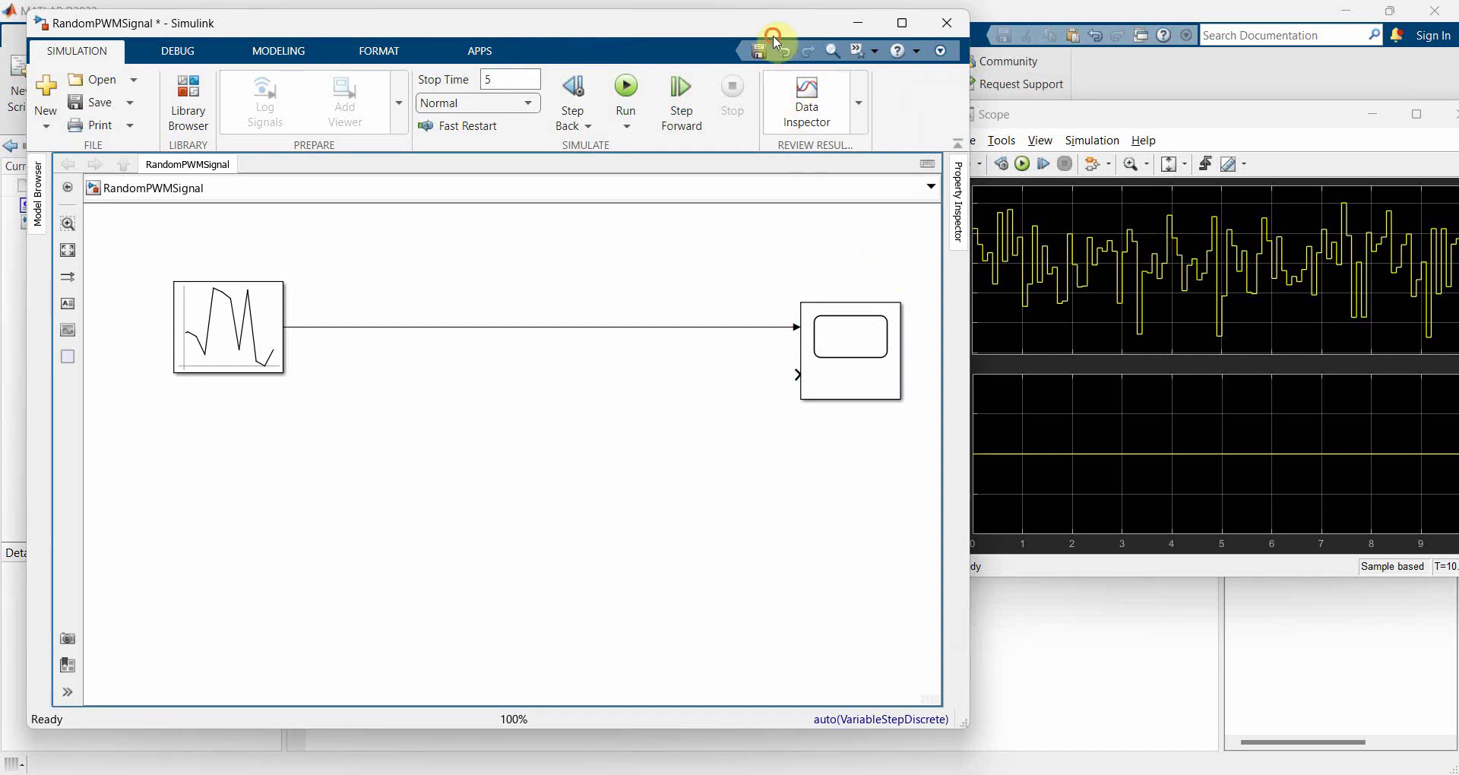
{"action": "left_click_drag", "start_coordinate": [762, 34], "coordinate": [737, 31]}
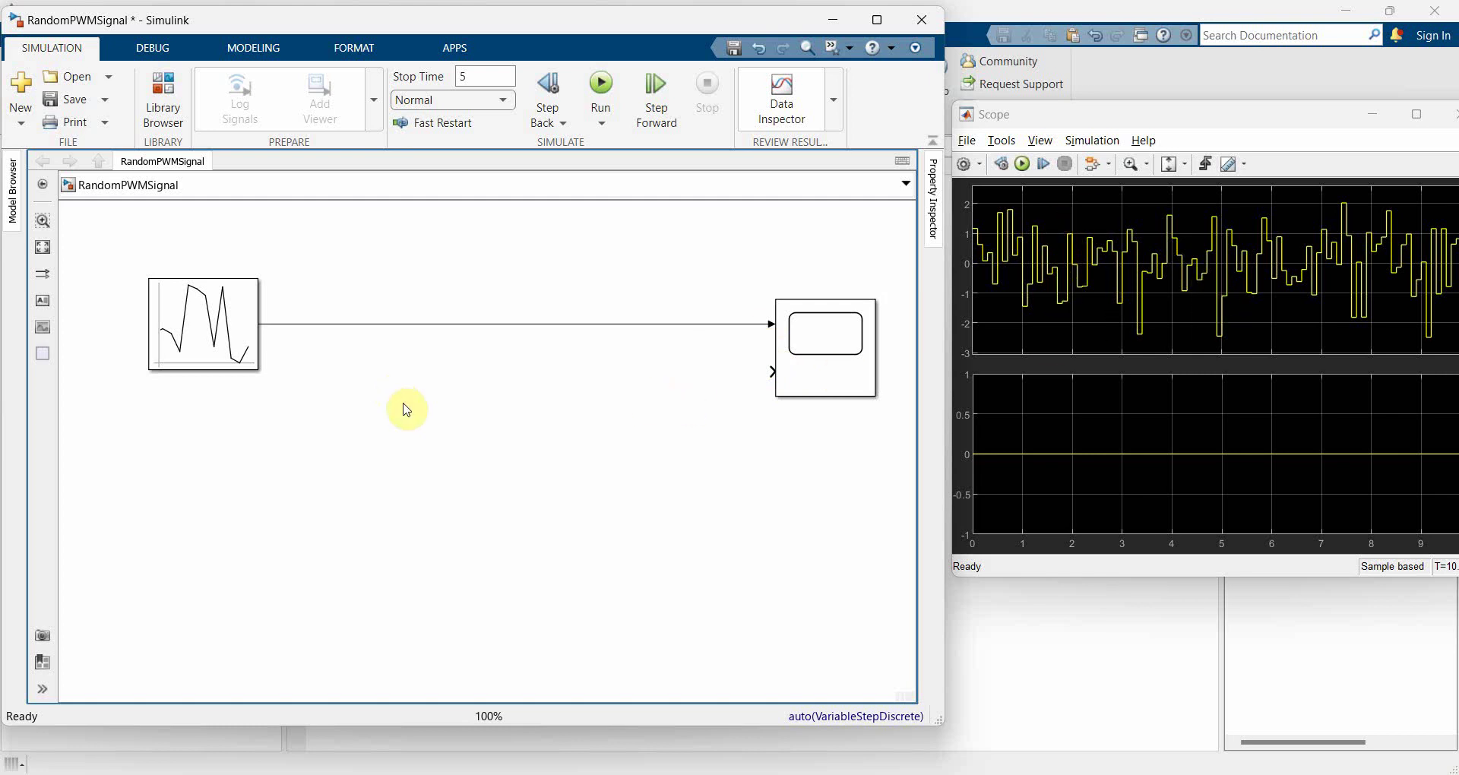
Insert a Switch block and move it up and to the right.
{"action": "double_click", "coordinate": [466, 473]}
{"action": "type", "text": "switch"}
{"action": "key", "text": "Return"}
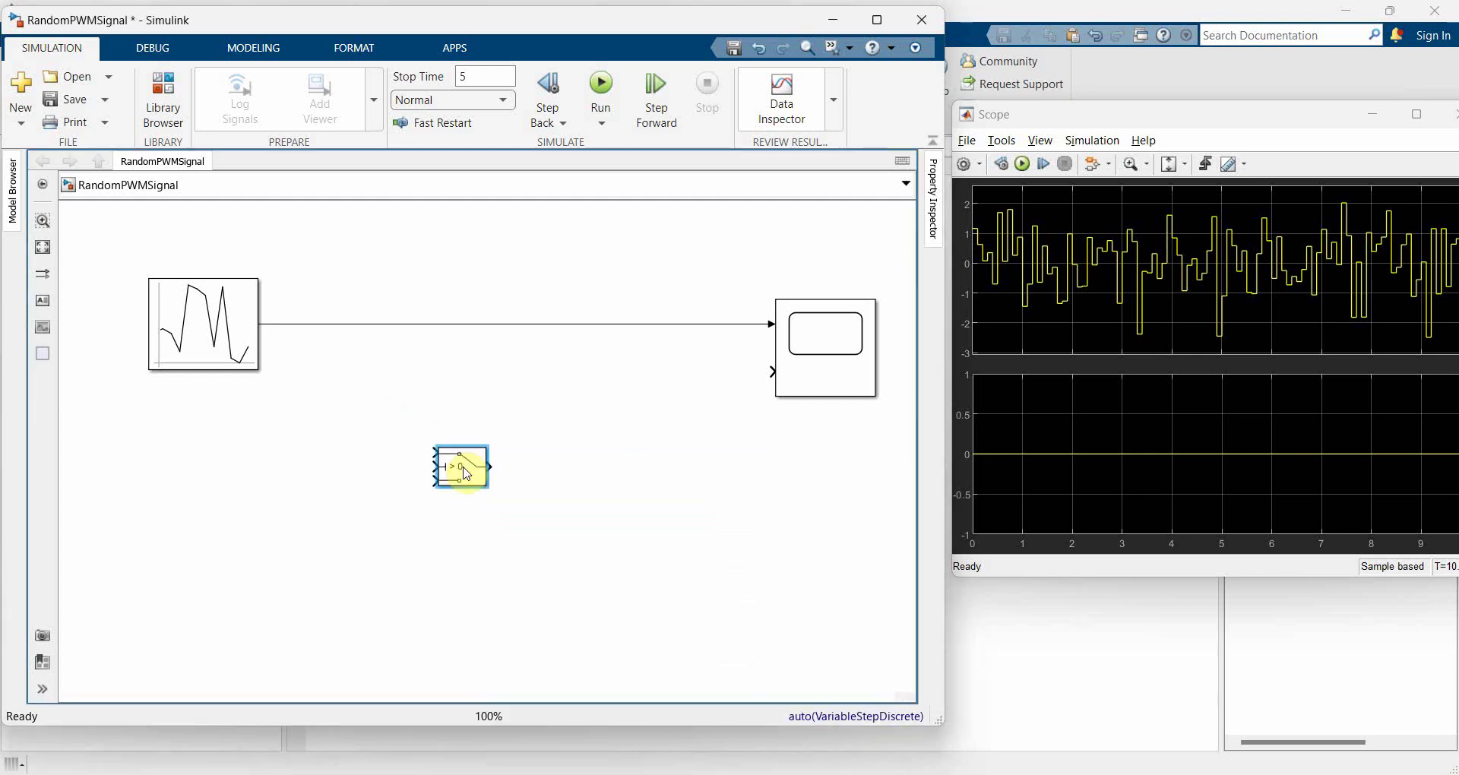
{"action": "left_click_drag", "start_coordinate": [466, 472], "coordinate": [683, 412]}
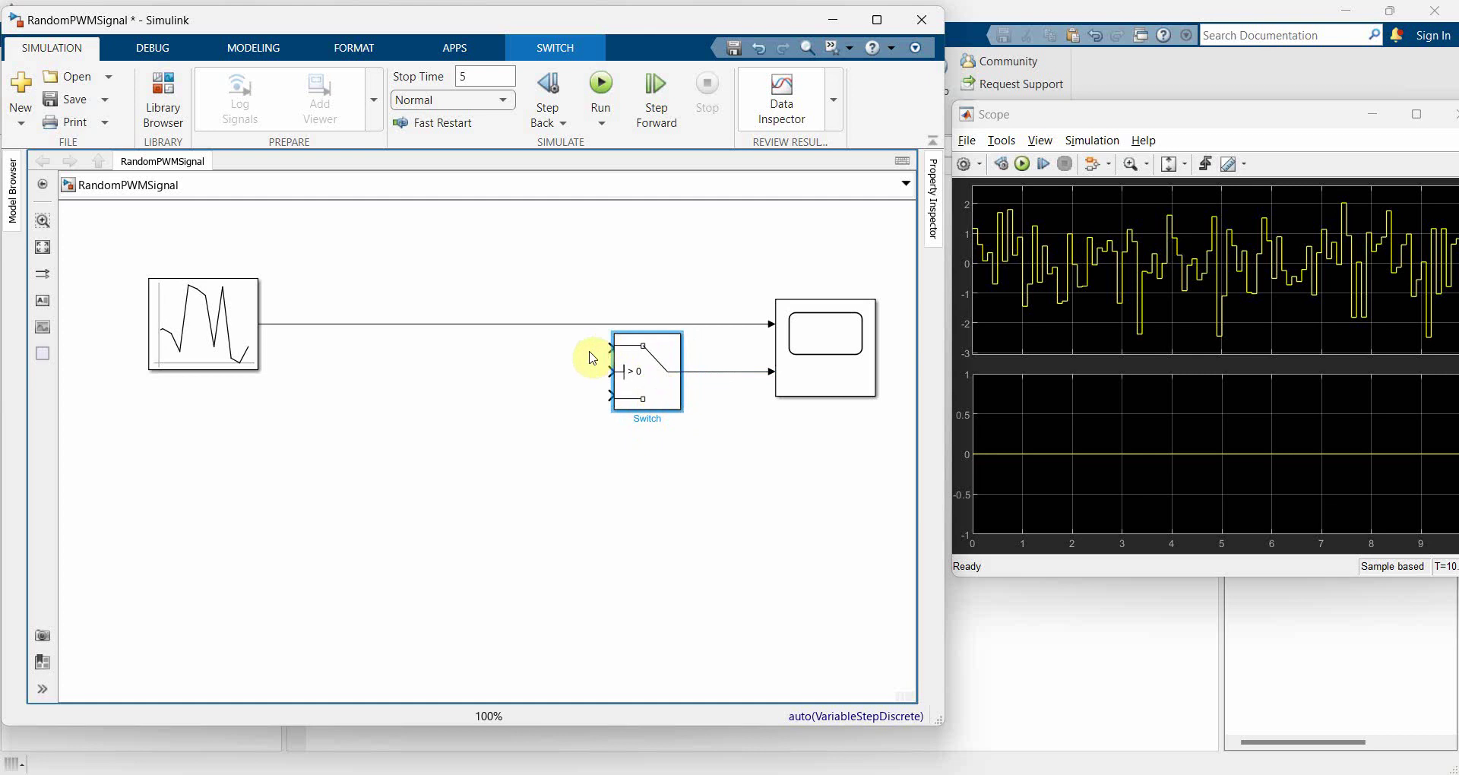
{"action": "left_click", "coordinate": [502, 349]}
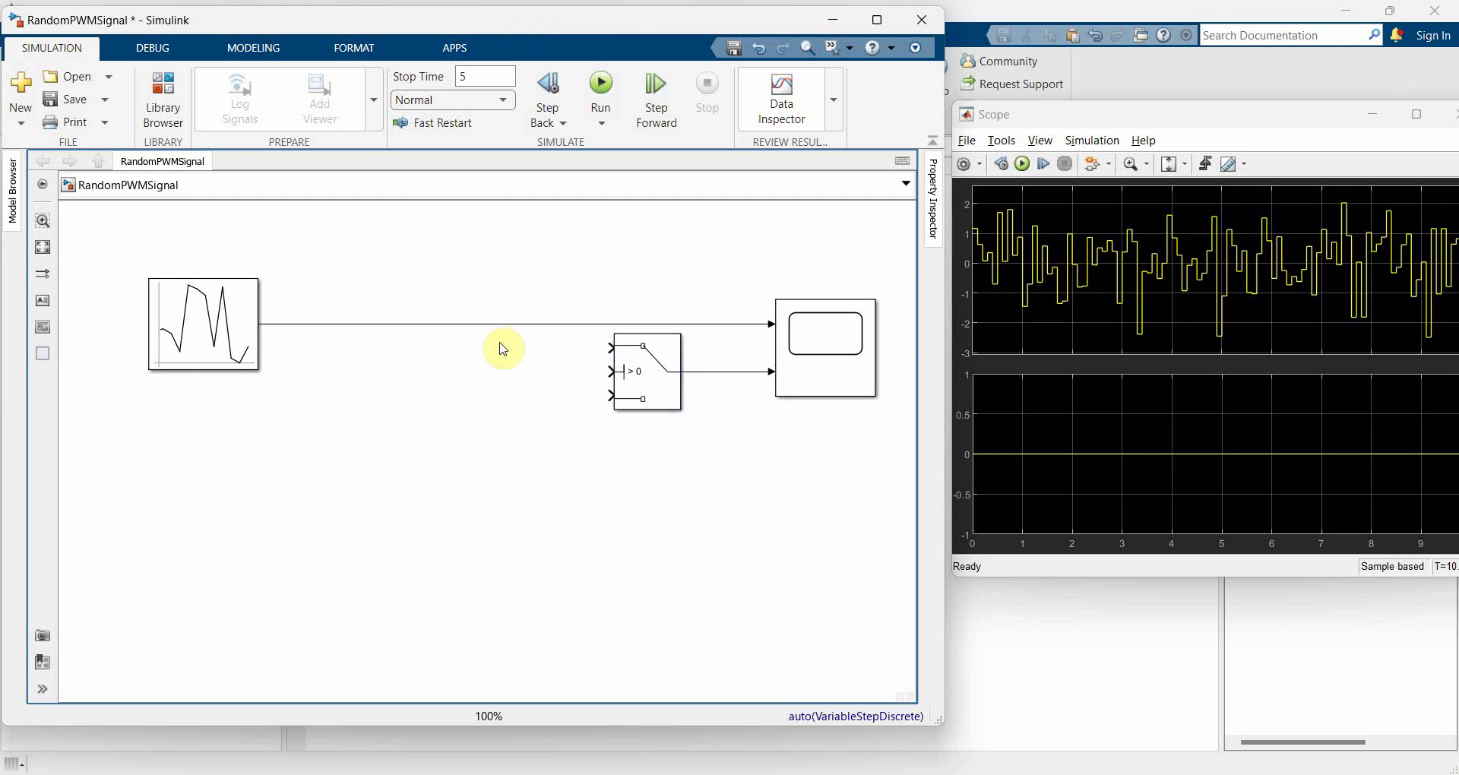
Add a Constant 1 block and a duplicate set to 0 beside the Switch.
{"action": "double_click", "coordinate": [503, 349]}
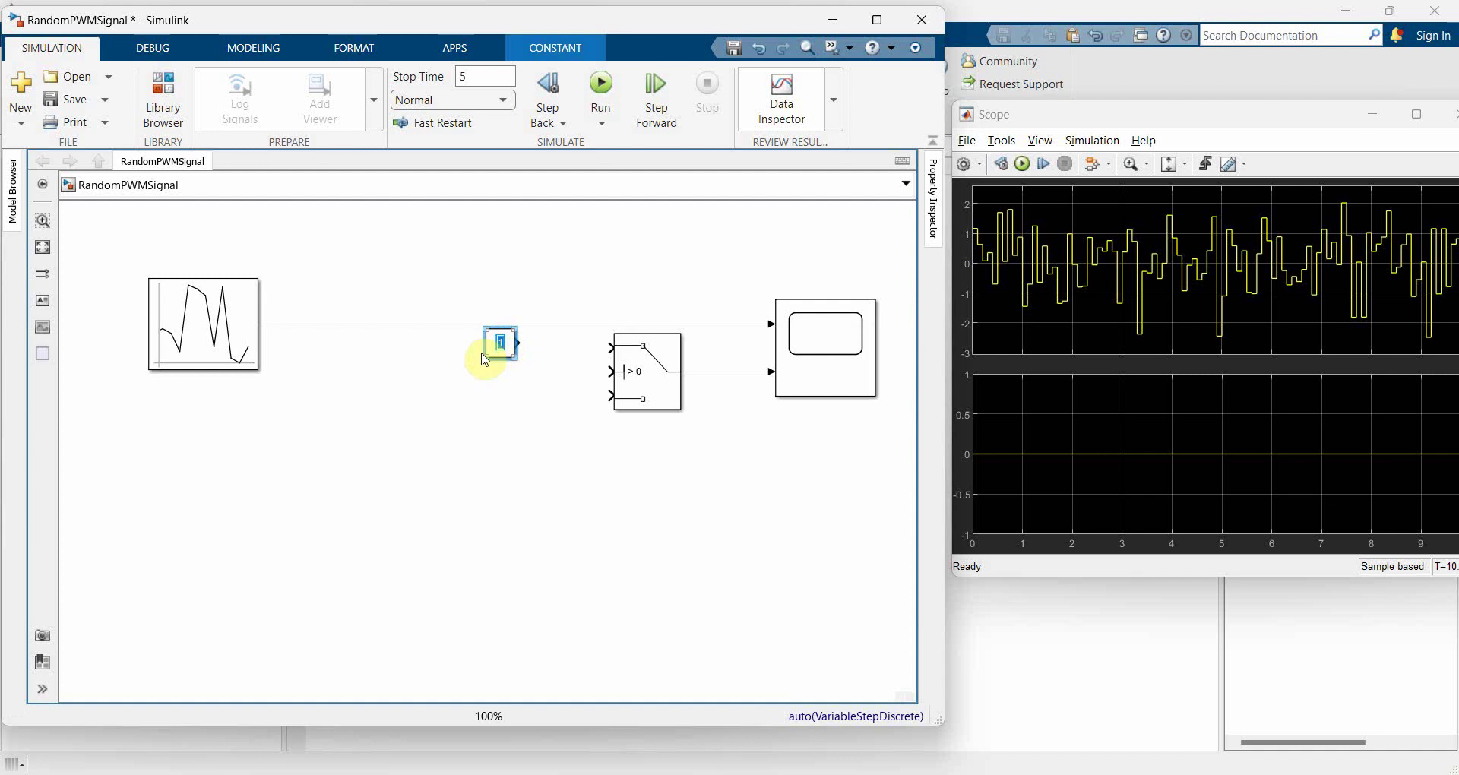
{"action": "left_click_drag", "start_coordinate": [499, 342], "coordinate": [510, 406]}
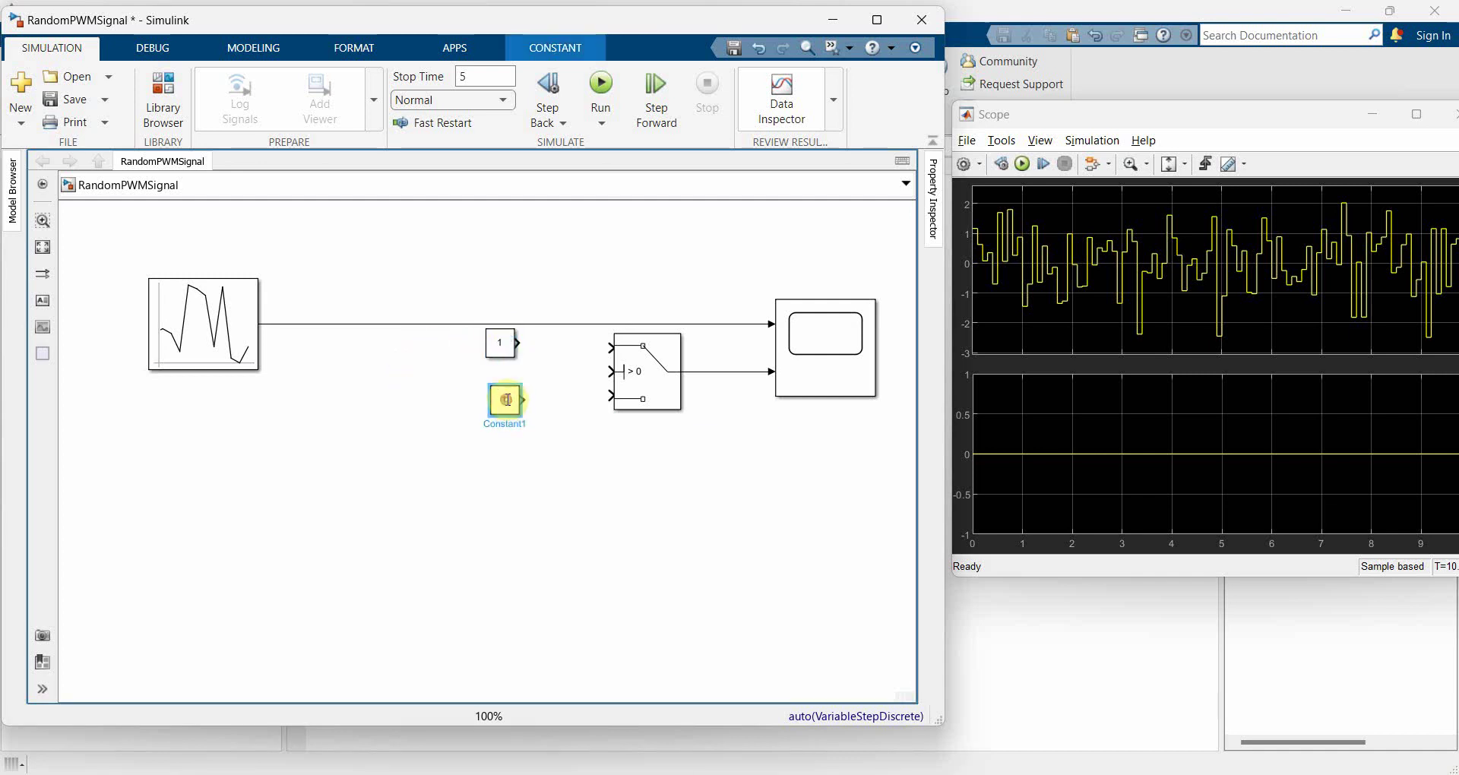
{"action": "double_click", "coordinate": [505, 400]}
{"action": "type", "text": "0"}
{"action": "key", "text": "Return"}
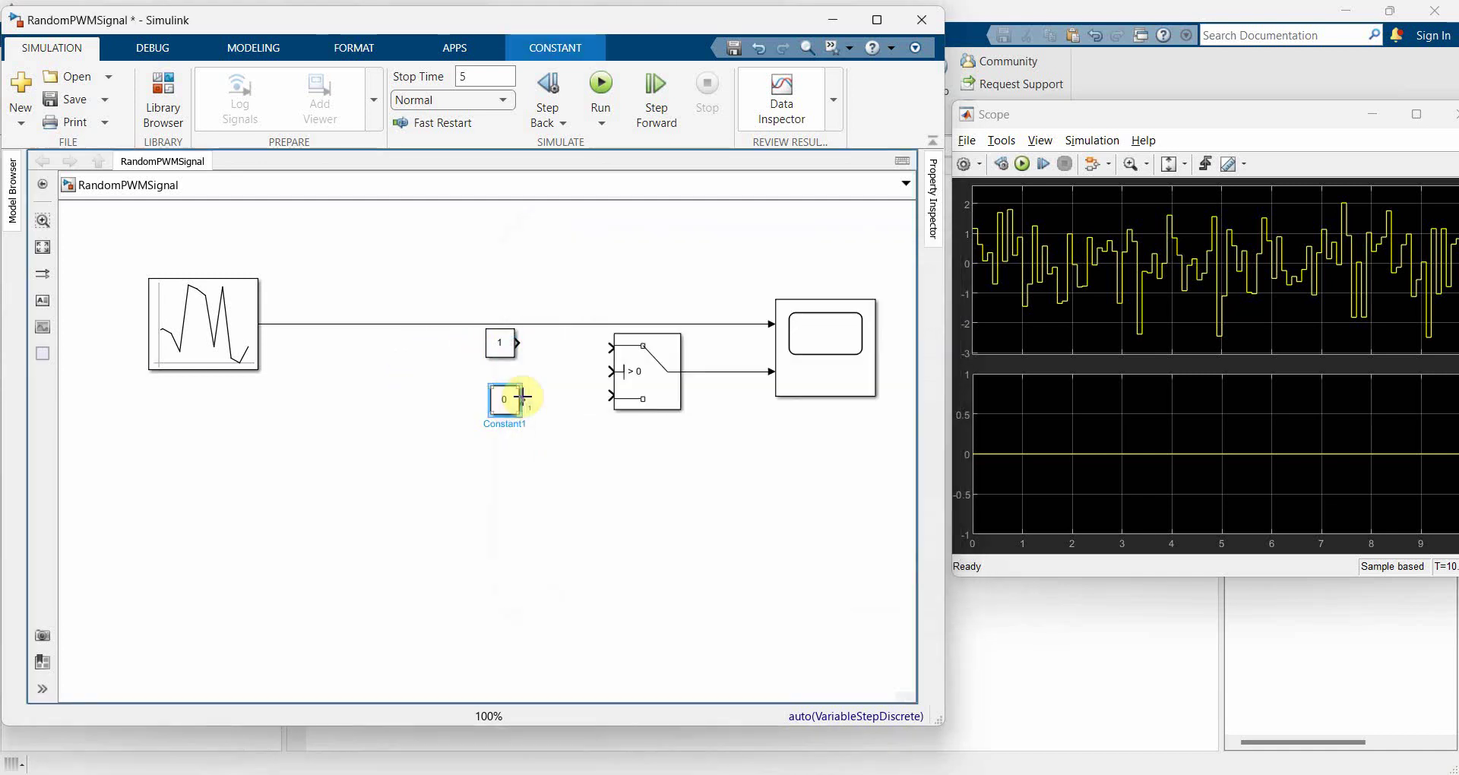
{"action": "left_click_drag", "start_coordinate": [520, 398], "coordinate": [568, 402]}
Wire constant 1 to the Switch's top input, make the Switch taller, and align both constants.
{"action": "left_click", "coordinate": [503, 342]}
{"action": "left_click", "coordinate": [643, 346], "text": "shift"}
{"action": "left_click_drag", "start_coordinate": [644, 346], "coordinate": [502, 349]}
{"action": "left_click", "coordinate": [642, 351], "text": "shift"}
{"action": "left_click", "coordinate": [516, 401], "text": "shift"}
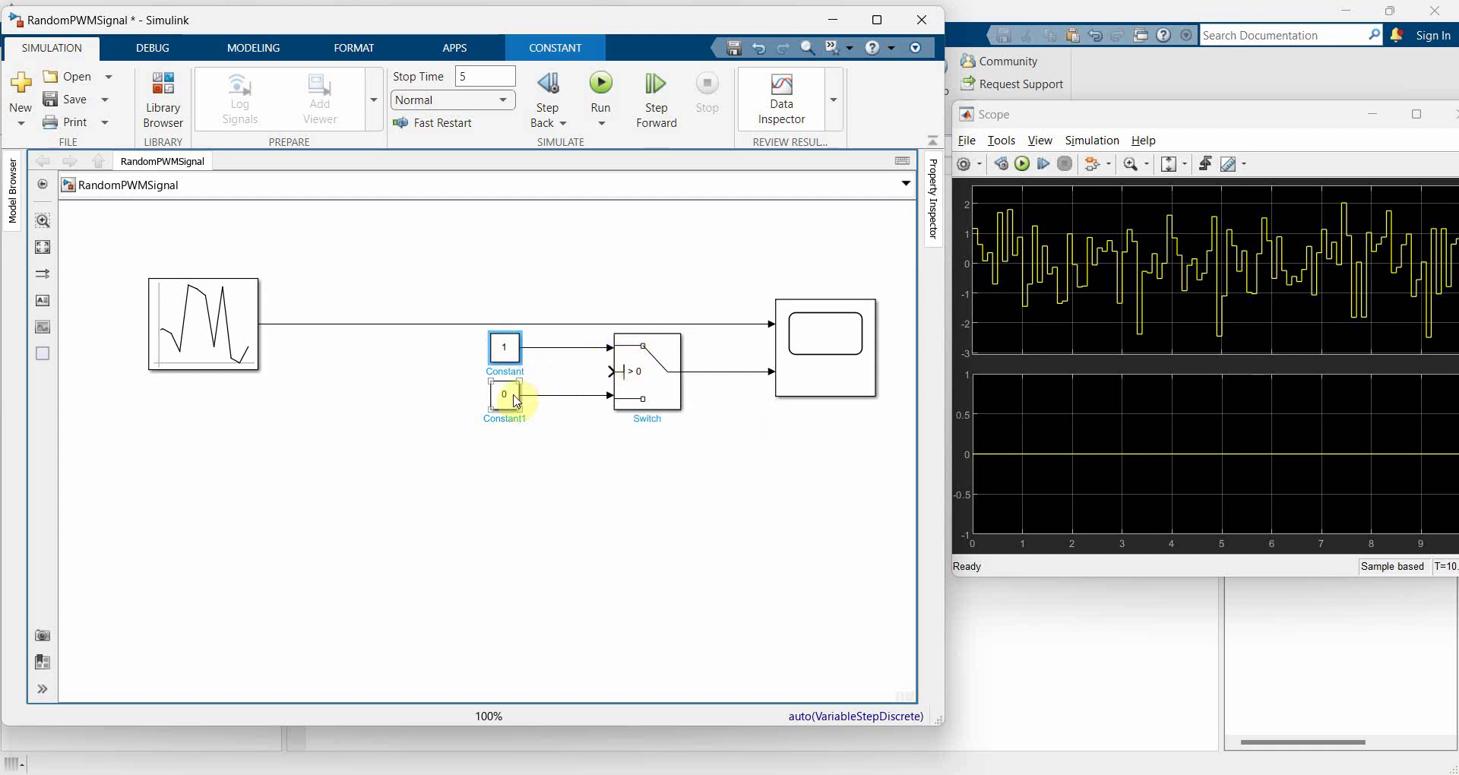
{"action": "left_click", "coordinate": [674, 398]}
{"action": "left_click_drag", "start_coordinate": [682, 411], "coordinate": [682, 474]}
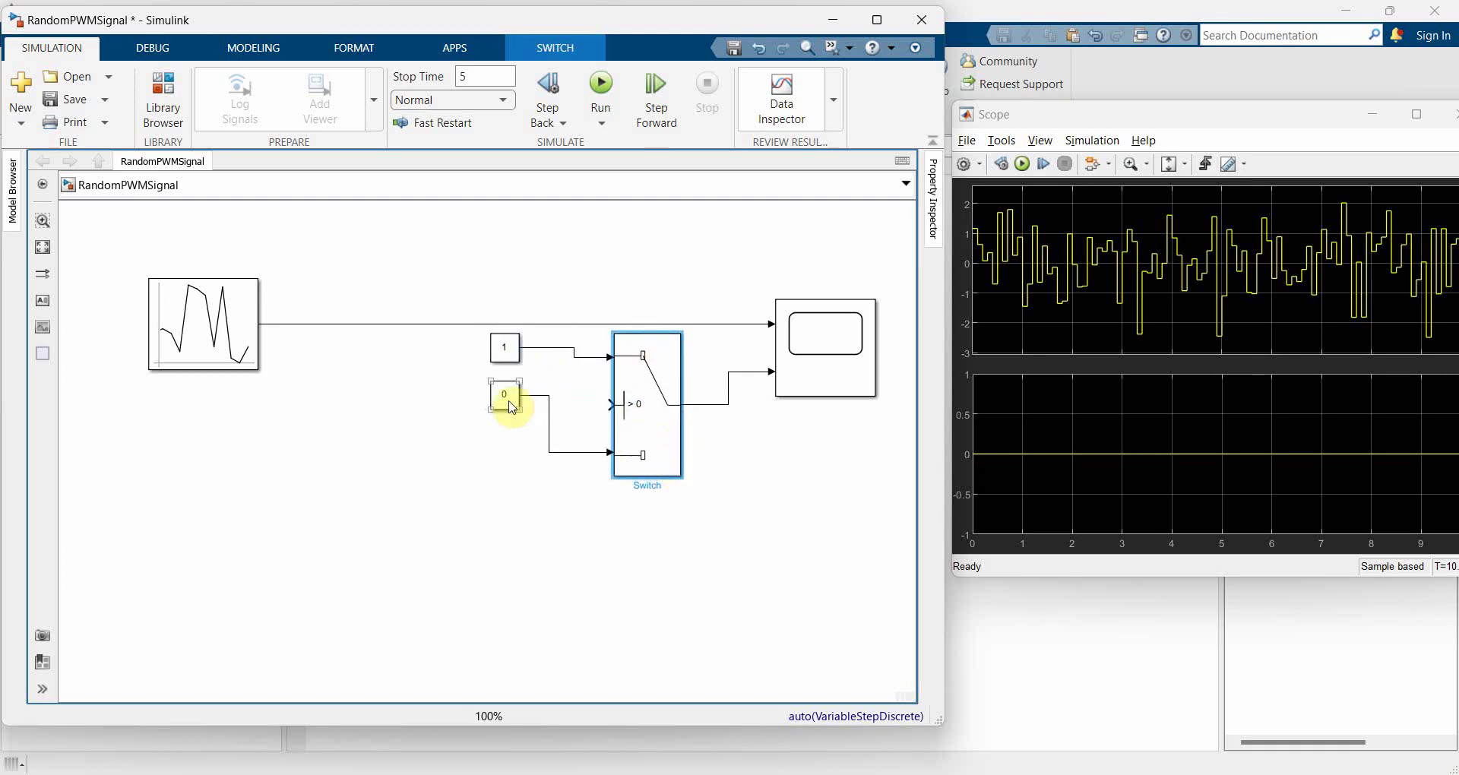
{"action": "left_click_drag", "start_coordinate": [506, 403], "coordinate": [509, 472]}
{"action": "left_click_drag", "start_coordinate": [508, 360], "coordinate": [508, 376]}
Branch the random signal into the Switch's middle input and run the simulation.
{"action": "left_click_drag", "start_coordinate": [611, 404], "coordinate": [281, 328]}
{"action": "left_click_drag", "start_coordinate": [505, 462], "coordinate": [505, 452]}
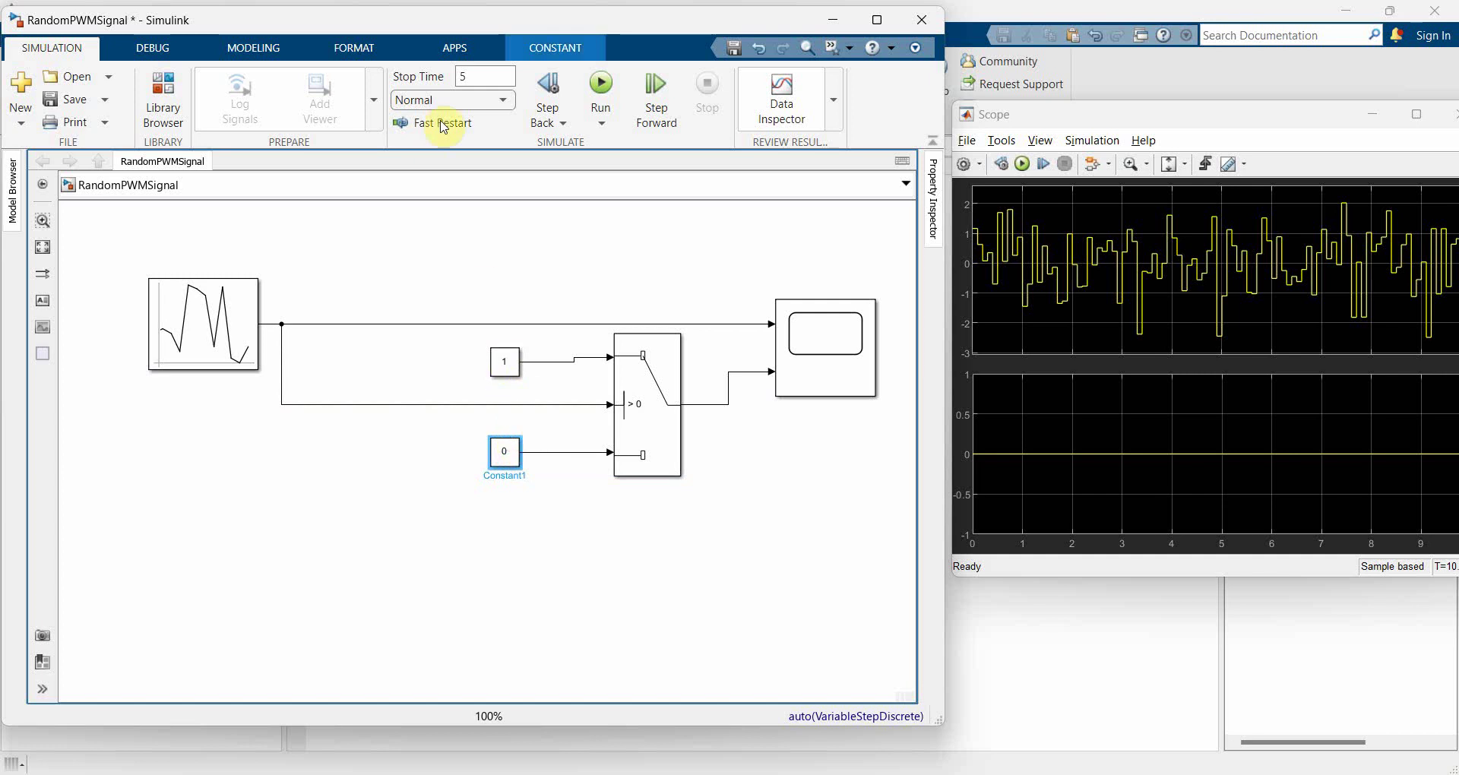
{"action": "left_click", "coordinate": [601, 84]}
{"action": "left_click", "coordinate": [505, 364]}
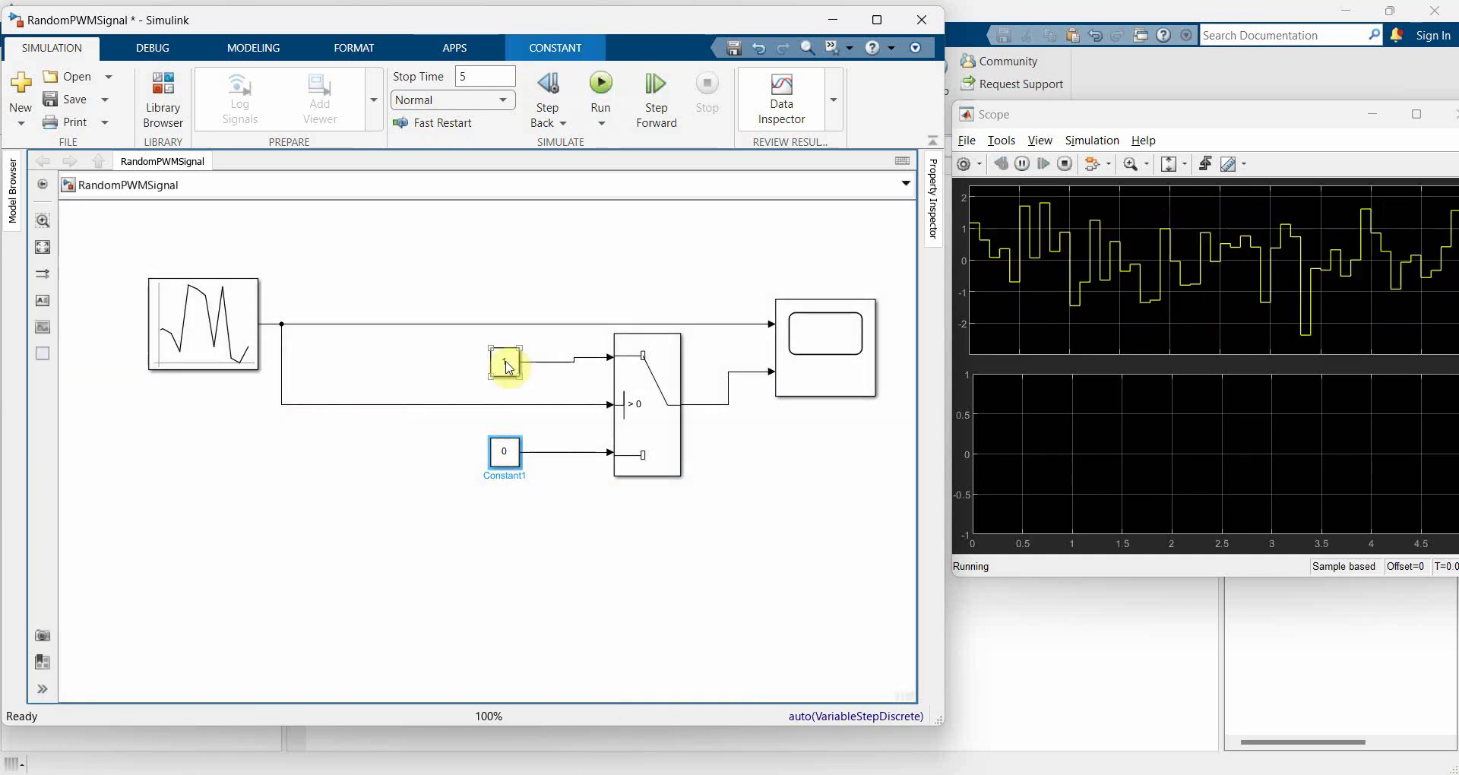
{"action": "left_click_drag", "start_coordinate": [507, 365], "coordinate": [507, 360]}
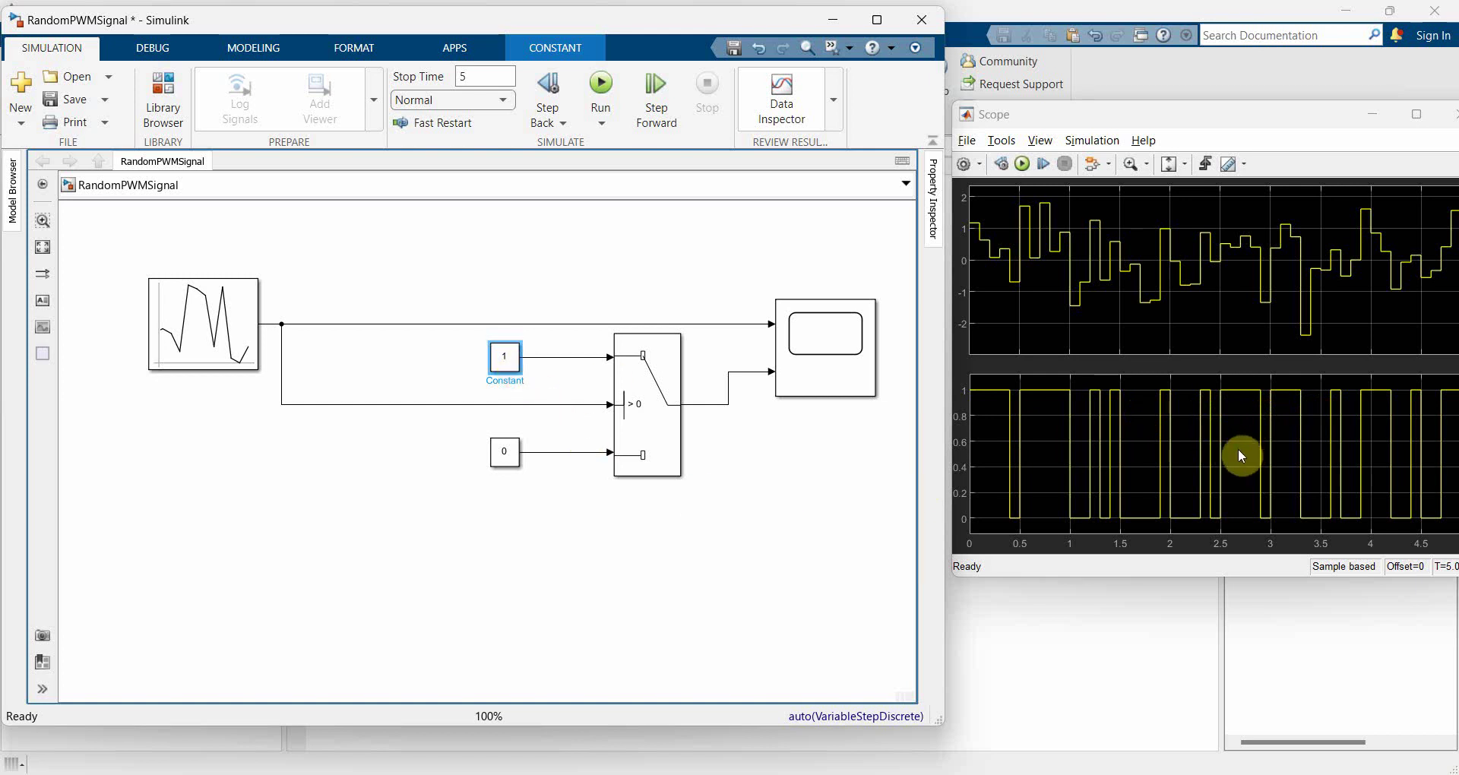
Insert a Delay block below the Switch, set its delay length to 3, and enlarge it.
{"action": "left_click", "coordinate": [589, 543]}
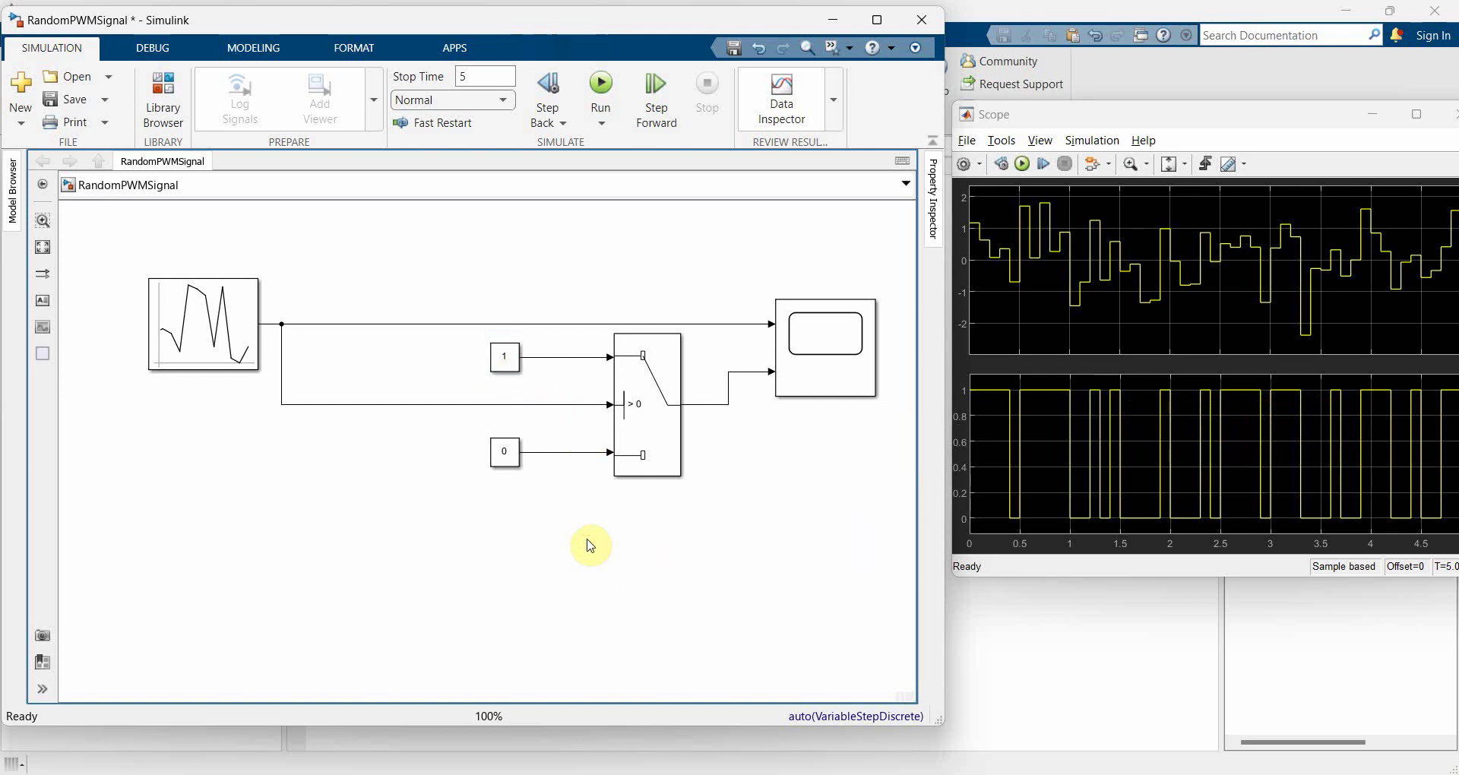
{"action": "double_click", "coordinate": [591, 544]}
{"action": "type", "text": "del"}
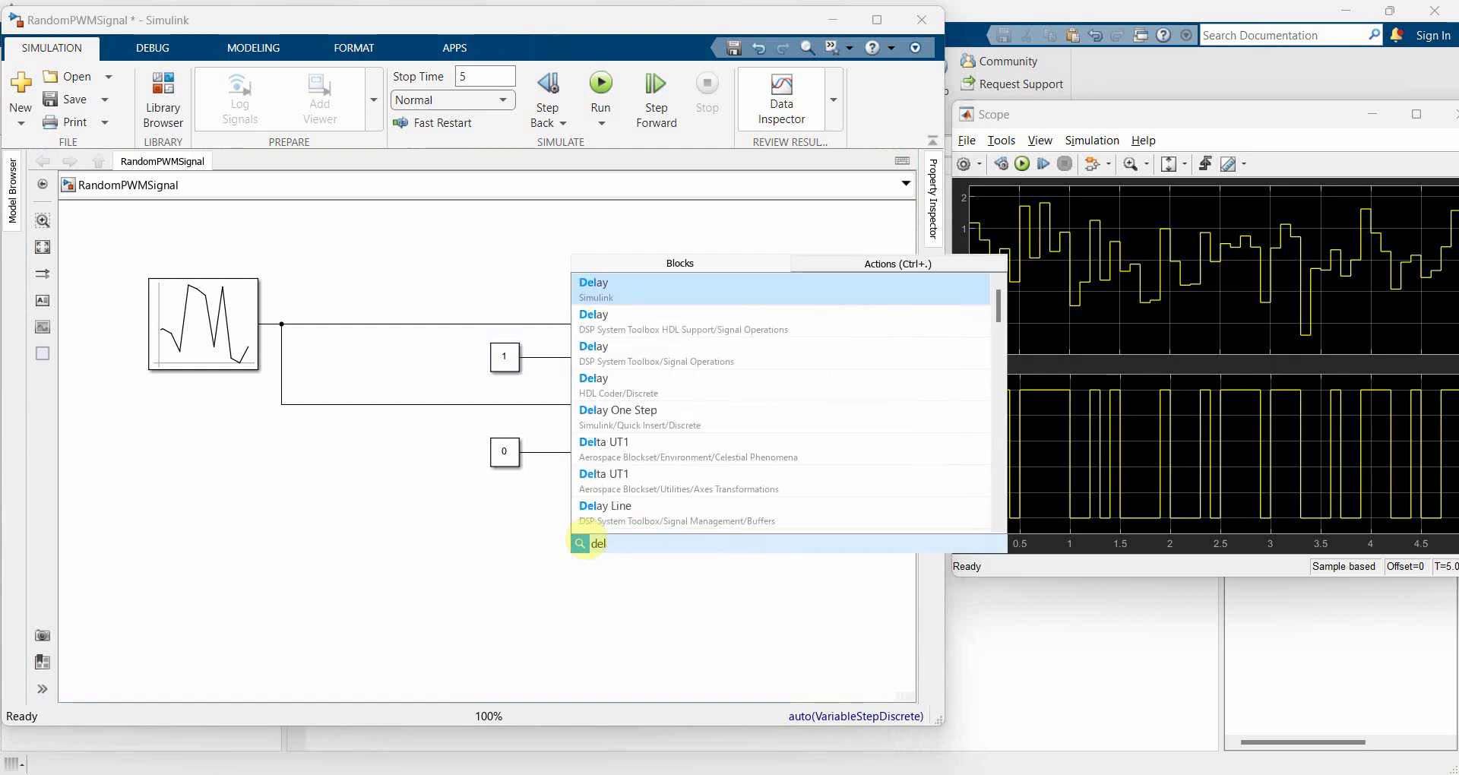
{"action": "key", "text": "Return"}
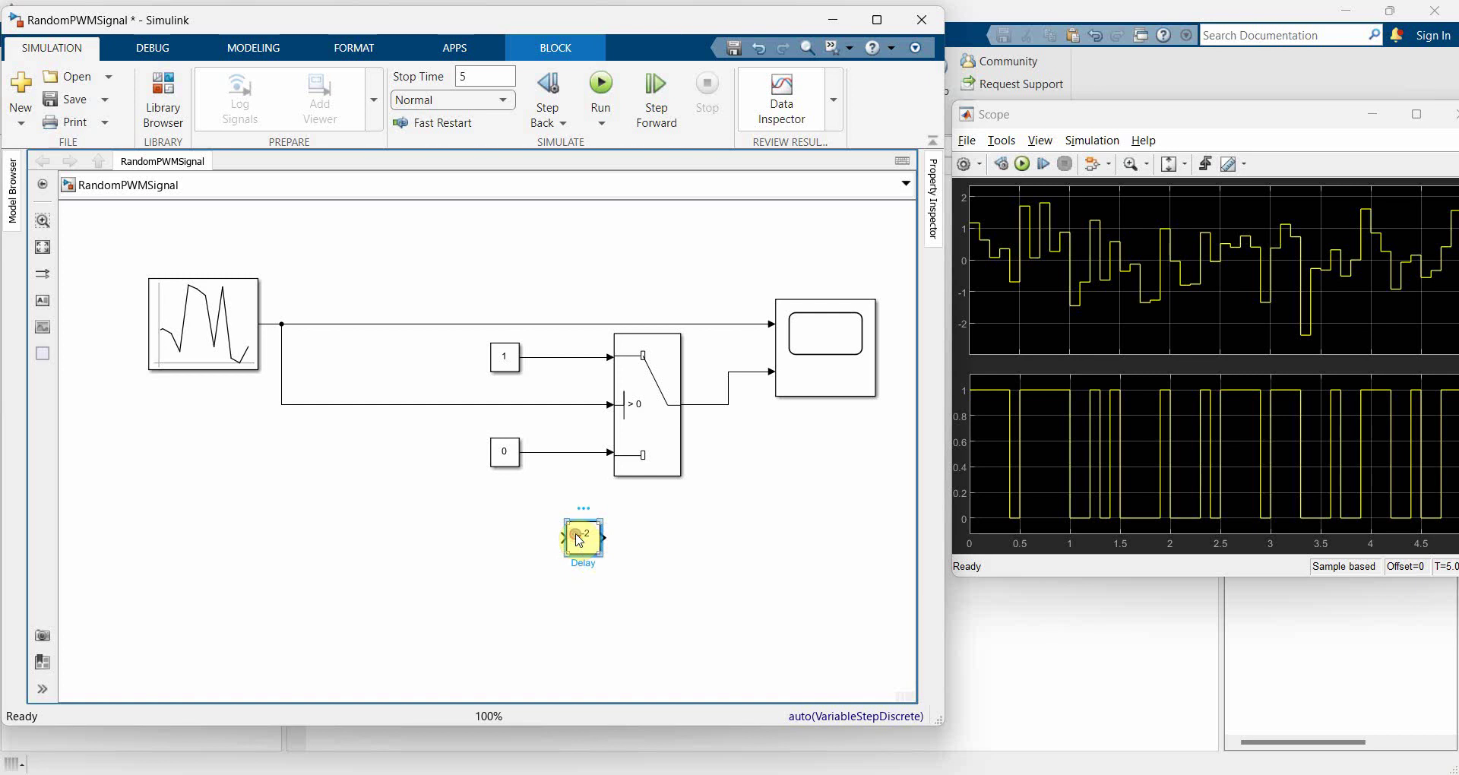
{"action": "double_click", "coordinate": [580, 539]}
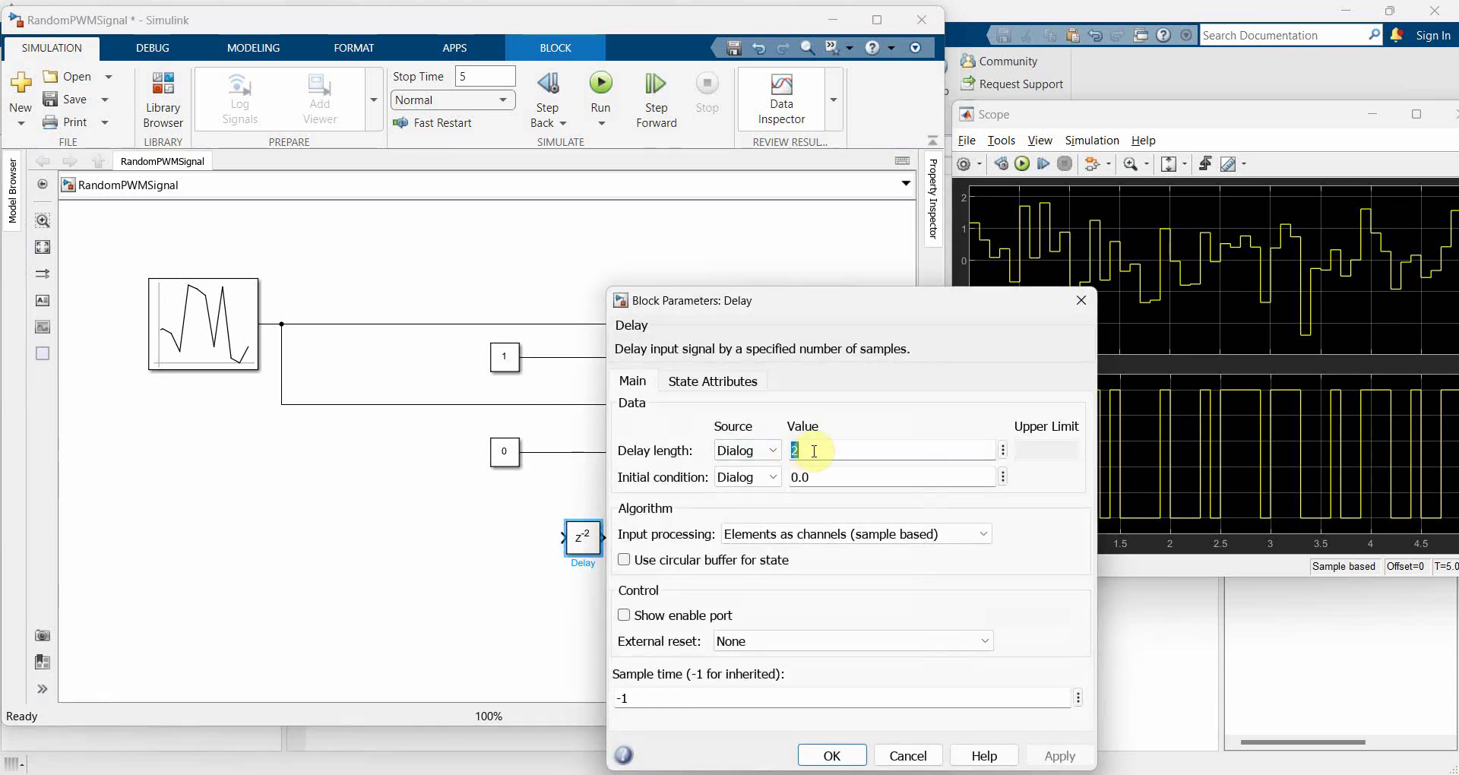
{"action": "type", "text": "3"}
{"action": "key", "text": "Return"}
{"action": "left_click", "coordinate": [581, 544]}
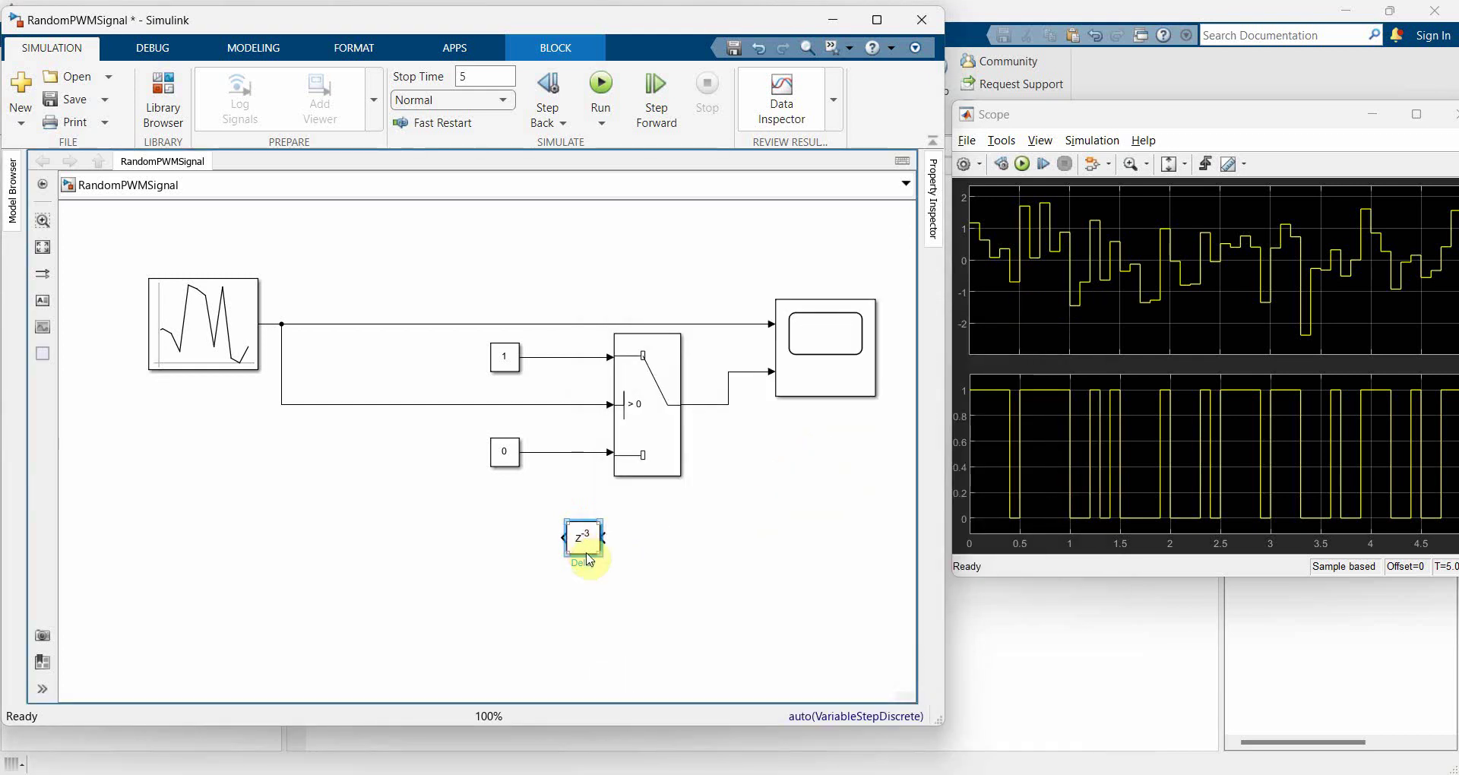
{"action": "mouse_move", "coordinate": [597, 550]}
{"action": "left_mouse_down"}
{"action": "mouse_move", "coordinate": [609, 571]}
{"action": "mouse_move", "coordinate": [662, 572]}
{"action": "mouse_move", "coordinate": [722, 509]}
{"action": "mouse_move", "coordinate": [746, 398]}
{"action": "mouse_move", "coordinate": [713, 405]}
{"action": "left_mouse_up"}
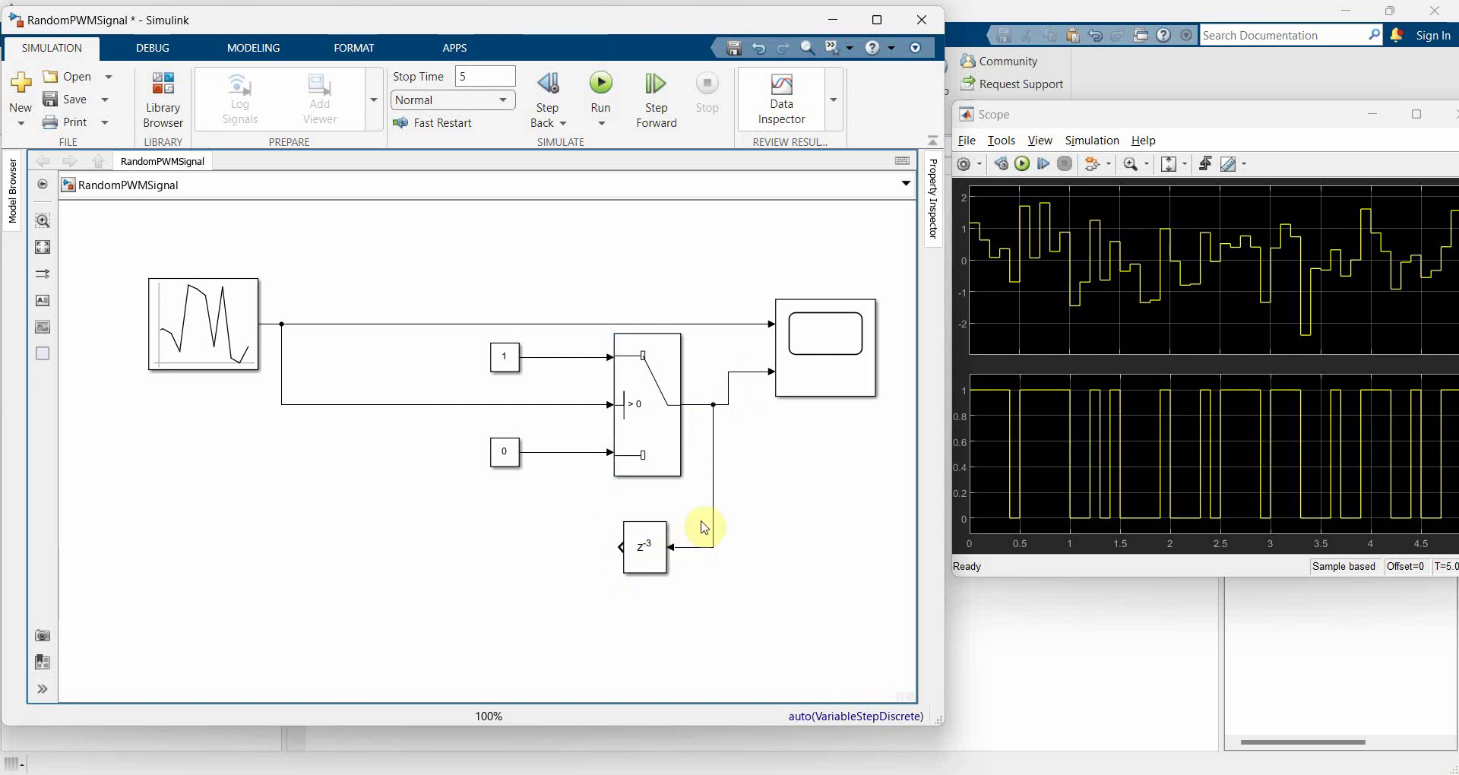
Drop a Minus block onto the constant 1 line and delete the lines around it.
{"action": "left_click", "coordinate": [797, 389]}
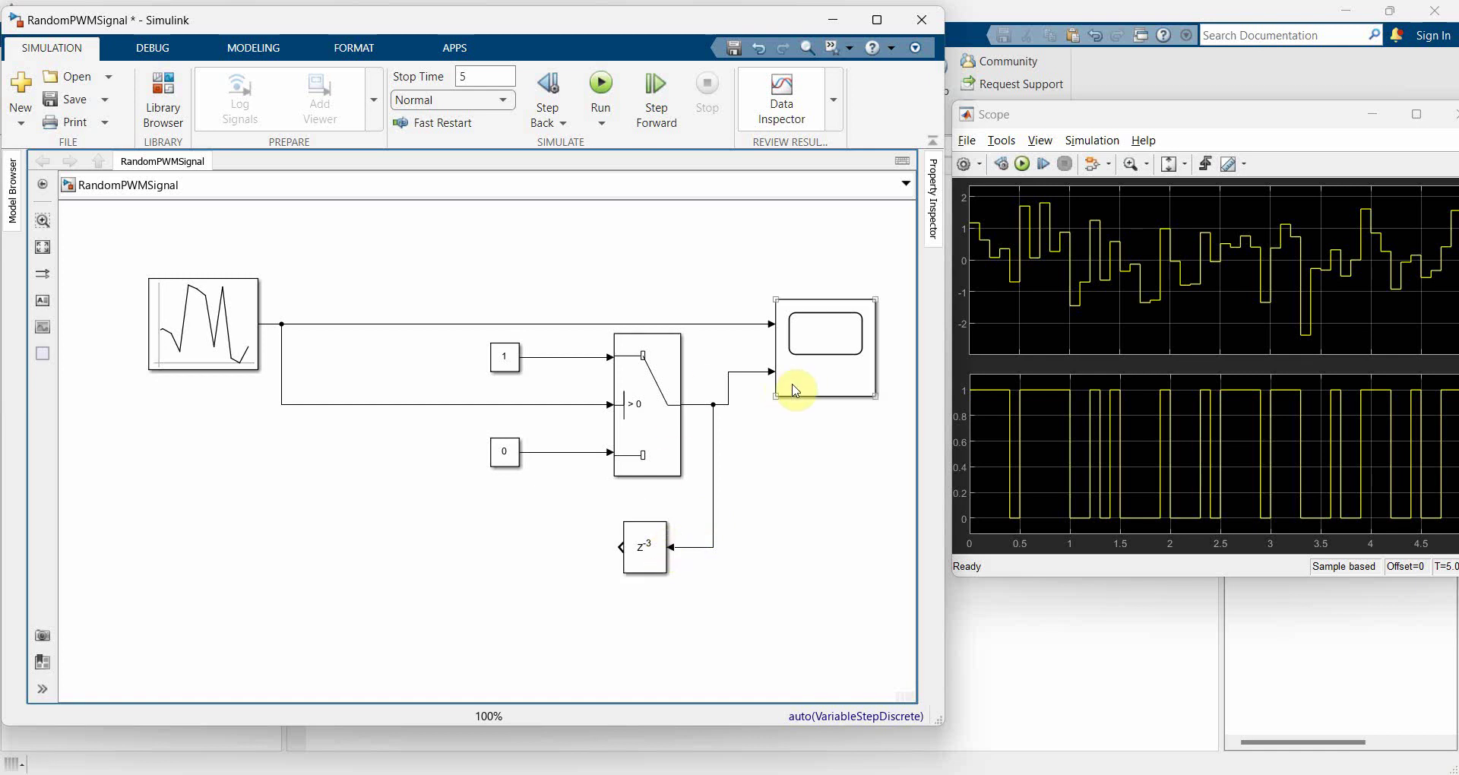
{"action": "left_click", "coordinate": [756, 417]}
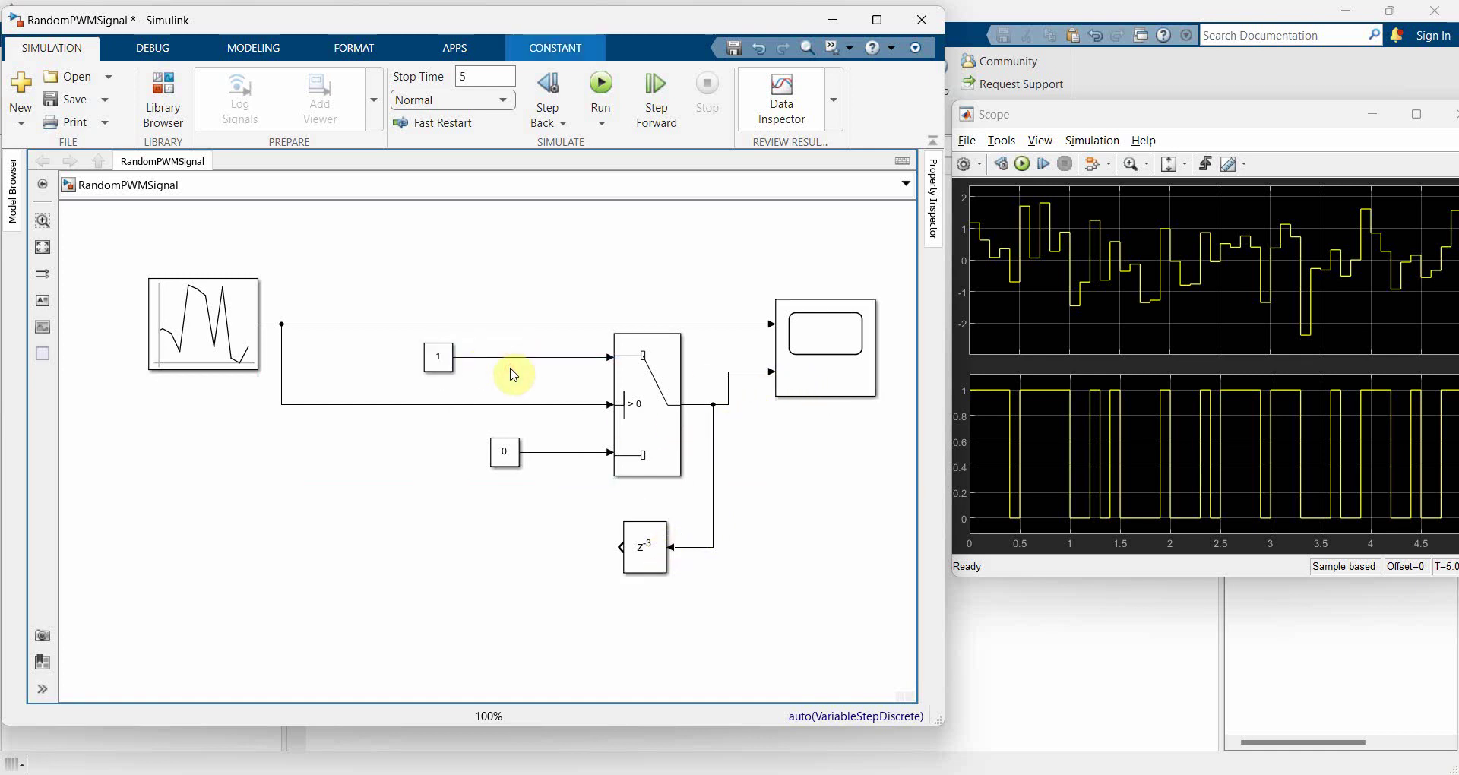
{"action": "double_click", "coordinate": [513, 374]}
{"action": "type", "text": "minu"}
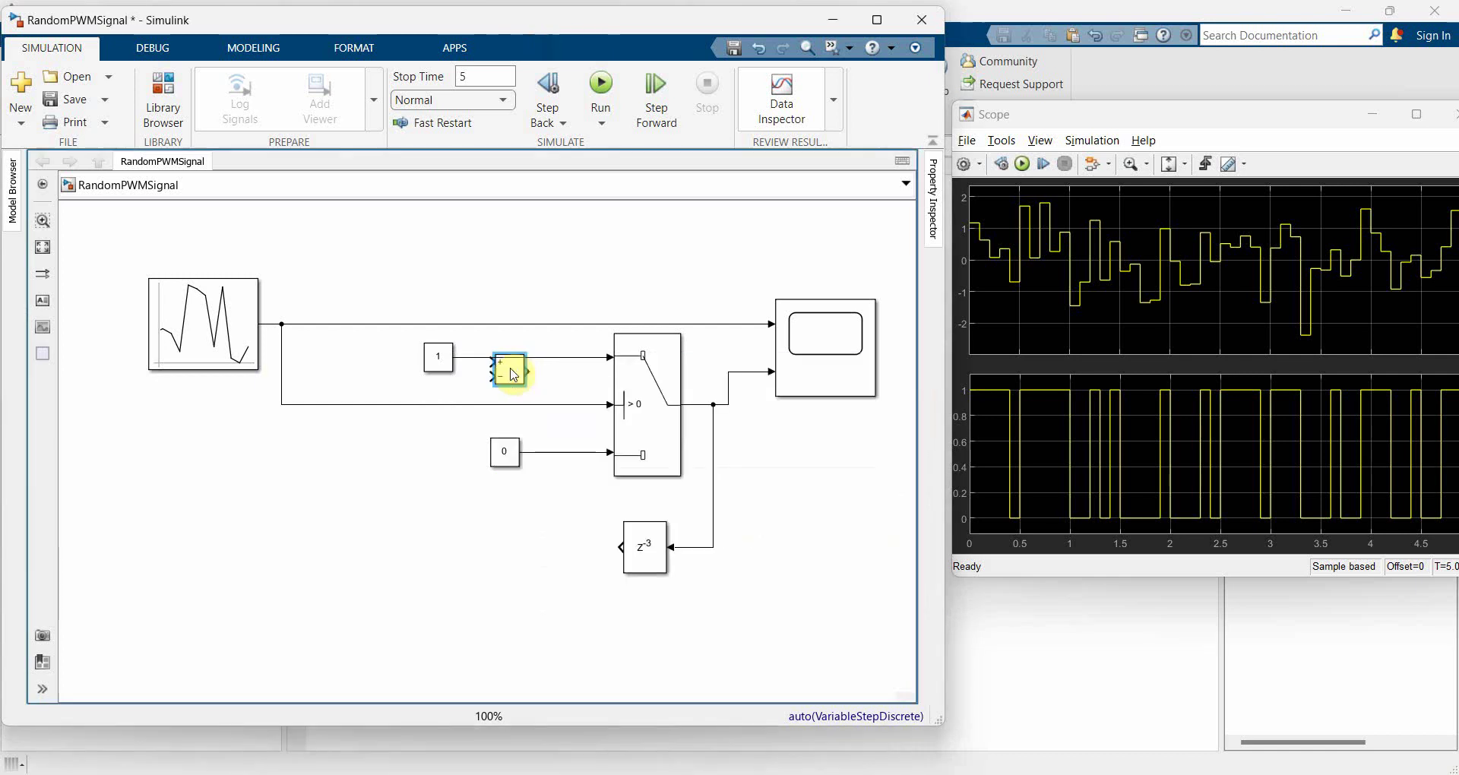
{"action": "left_click_drag", "start_coordinate": [514, 374], "coordinate": [545, 363]}
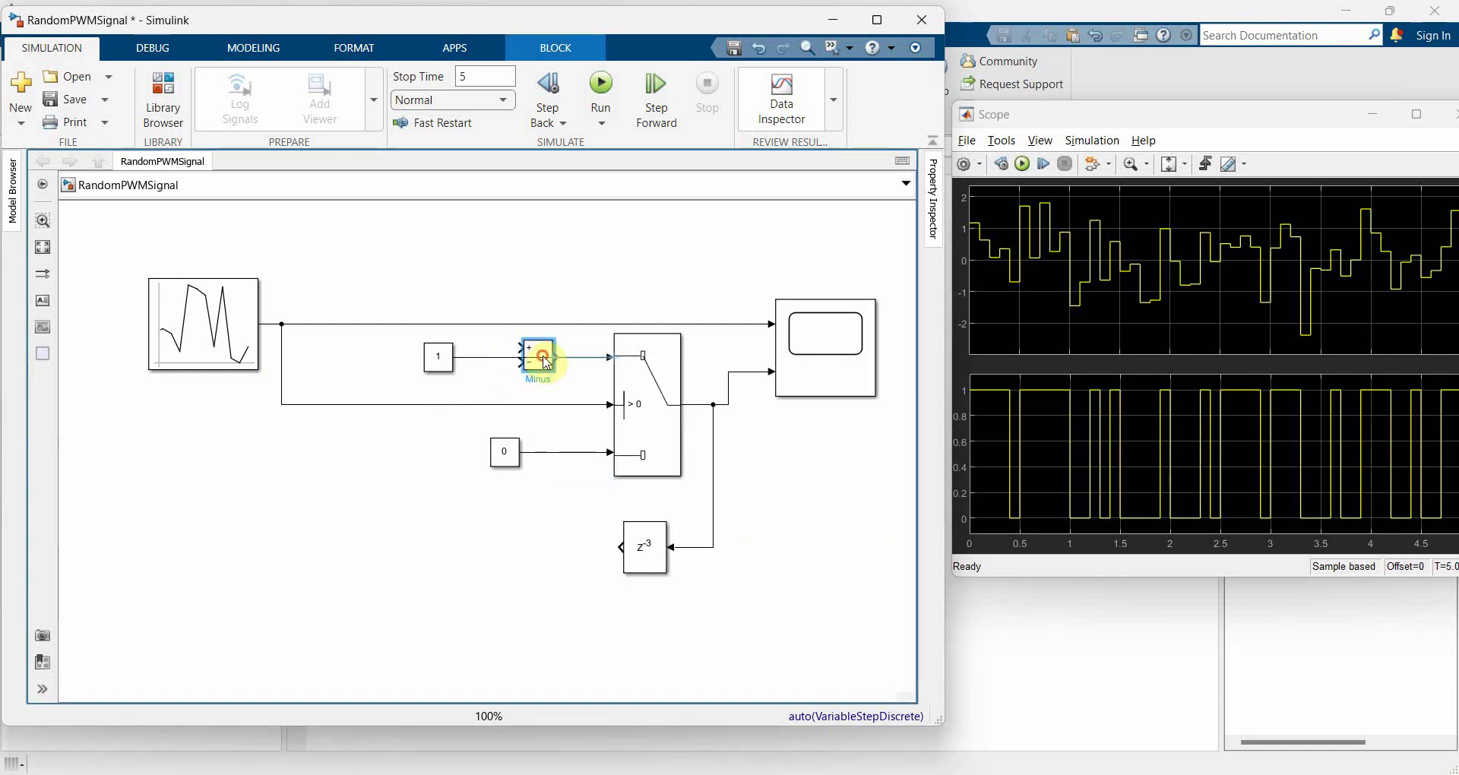
{"action": "left_click", "coordinate": [586, 358]}
{"action": "key", "text": "Delete"}
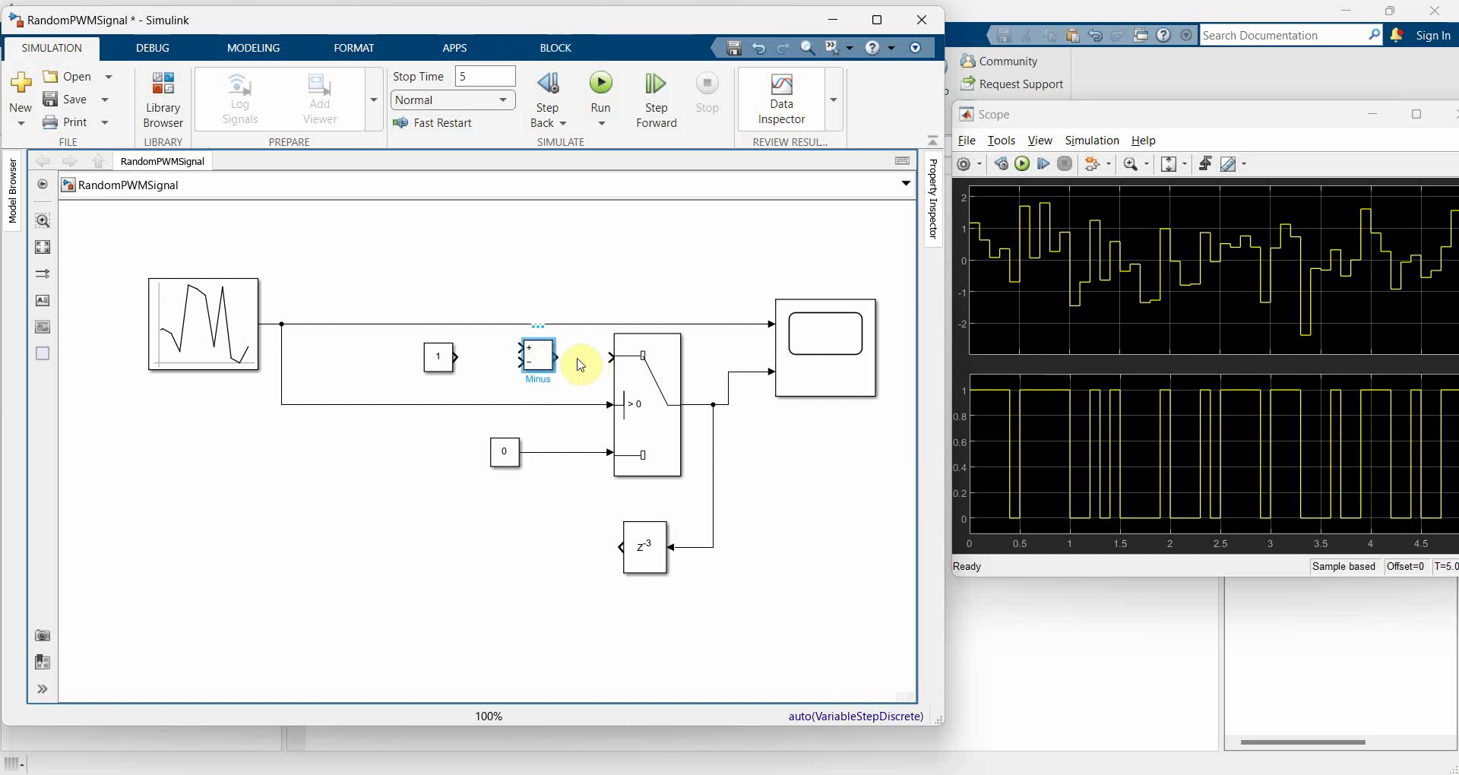
Wire Minus to the Switch's top input, constant 1 to plus, Delay to minus, and rerun.
{"action": "left_click_drag", "start_coordinate": [550, 357], "coordinate": [573, 362]}
{"action": "left_click_drag", "start_coordinate": [450, 359], "coordinate": [506, 356]}
{"action": "left_click", "coordinate": [644, 549]}
{"action": "left_click", "coordinate": [555, 366], "text": "ctrl"}
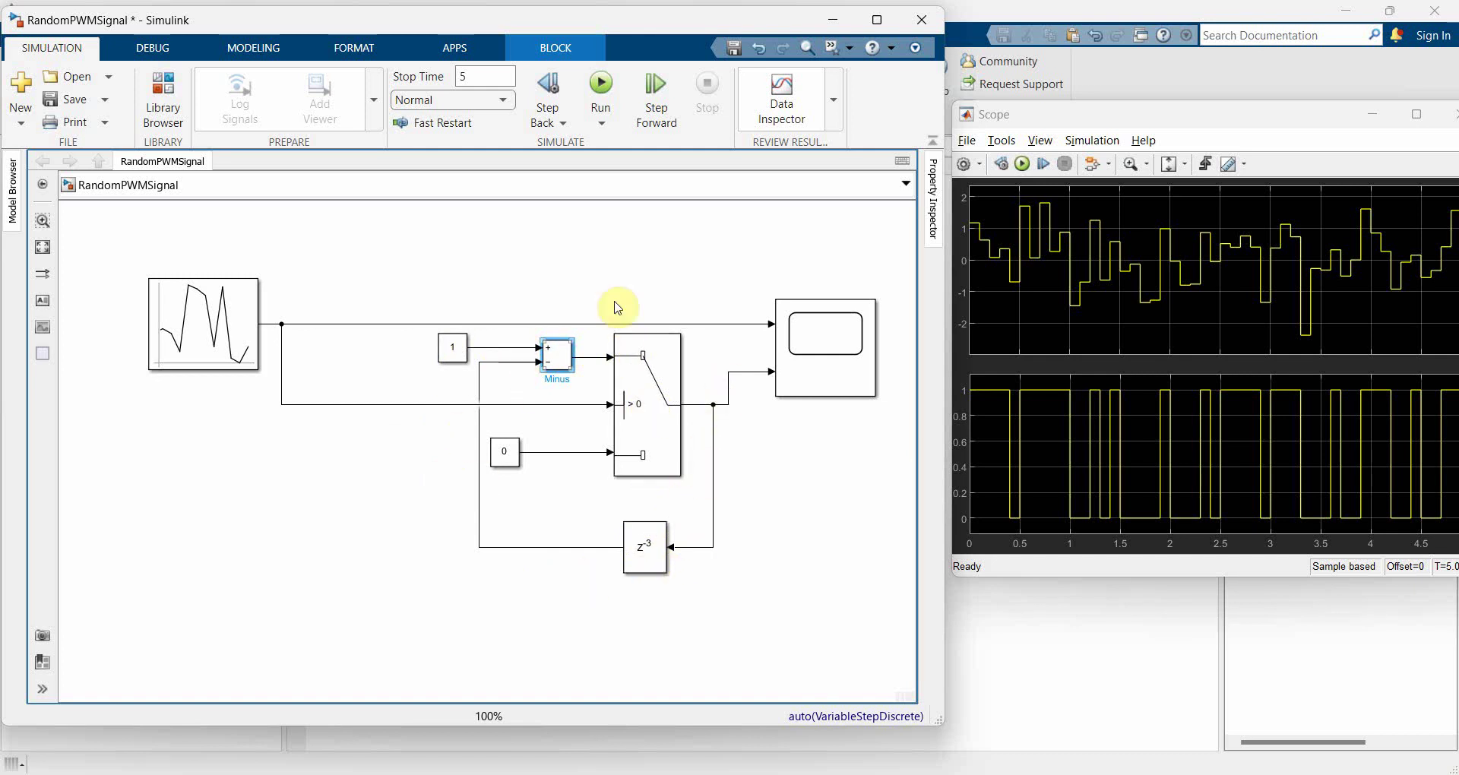
{"action": "left_click", "coordinate": [600, 85]}
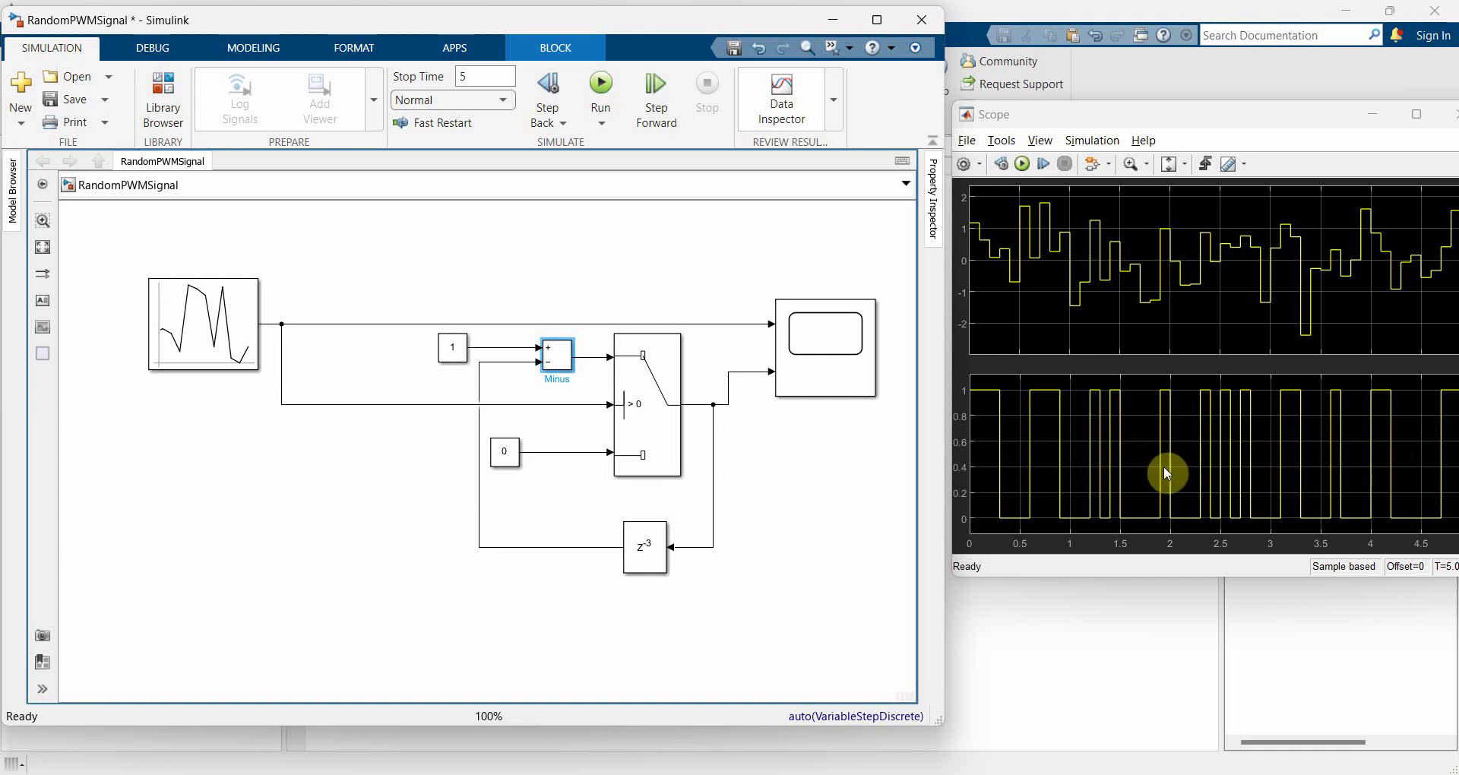
Insert an Add block on the random-signal branch, replacing the wire into the Switch's middle input.
{"action": "left_click", "coordinate": [353, 493]}
{"action": "double_click", "coordinate": [348, 486]}
{"action": "type", "text": "add"}
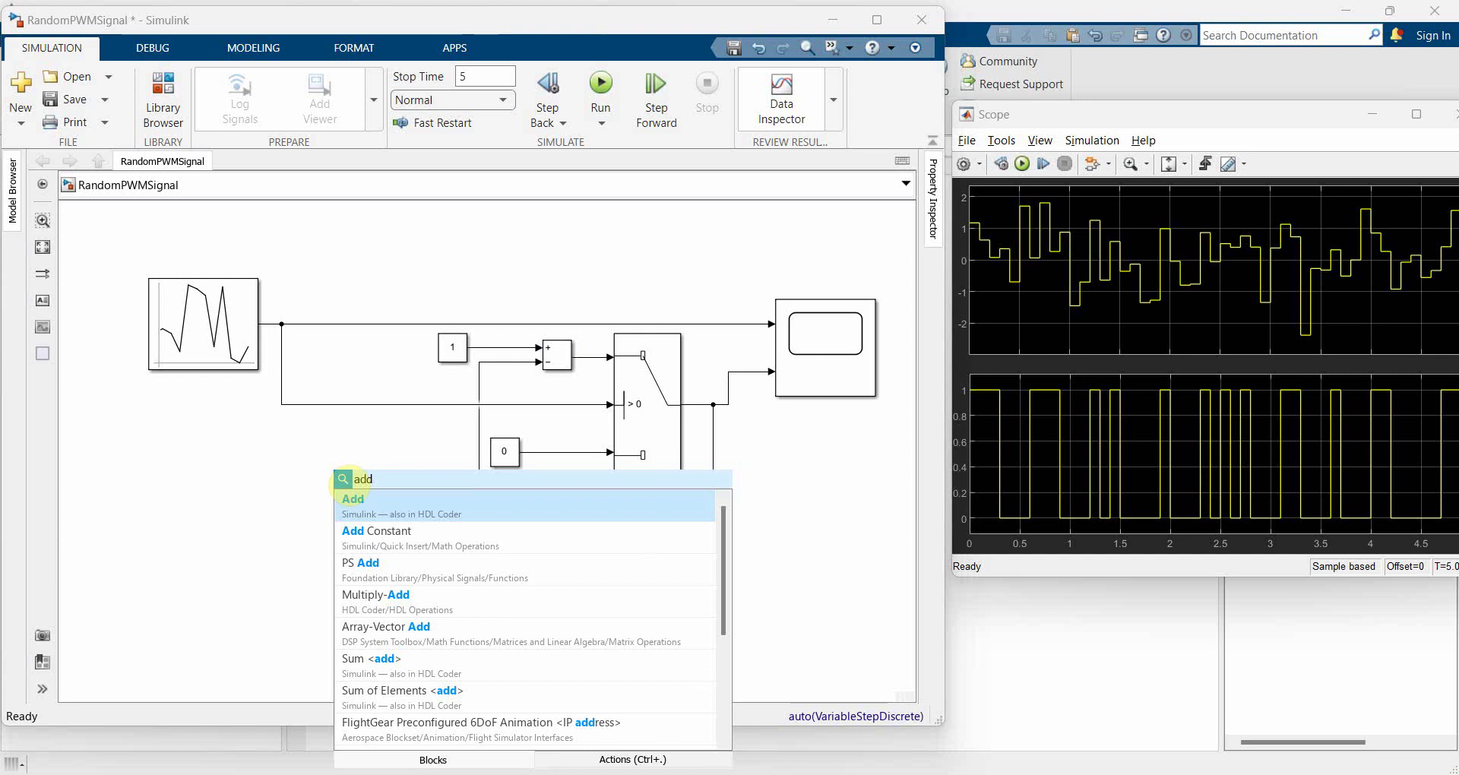
{"action": "key", "text": "Return"}
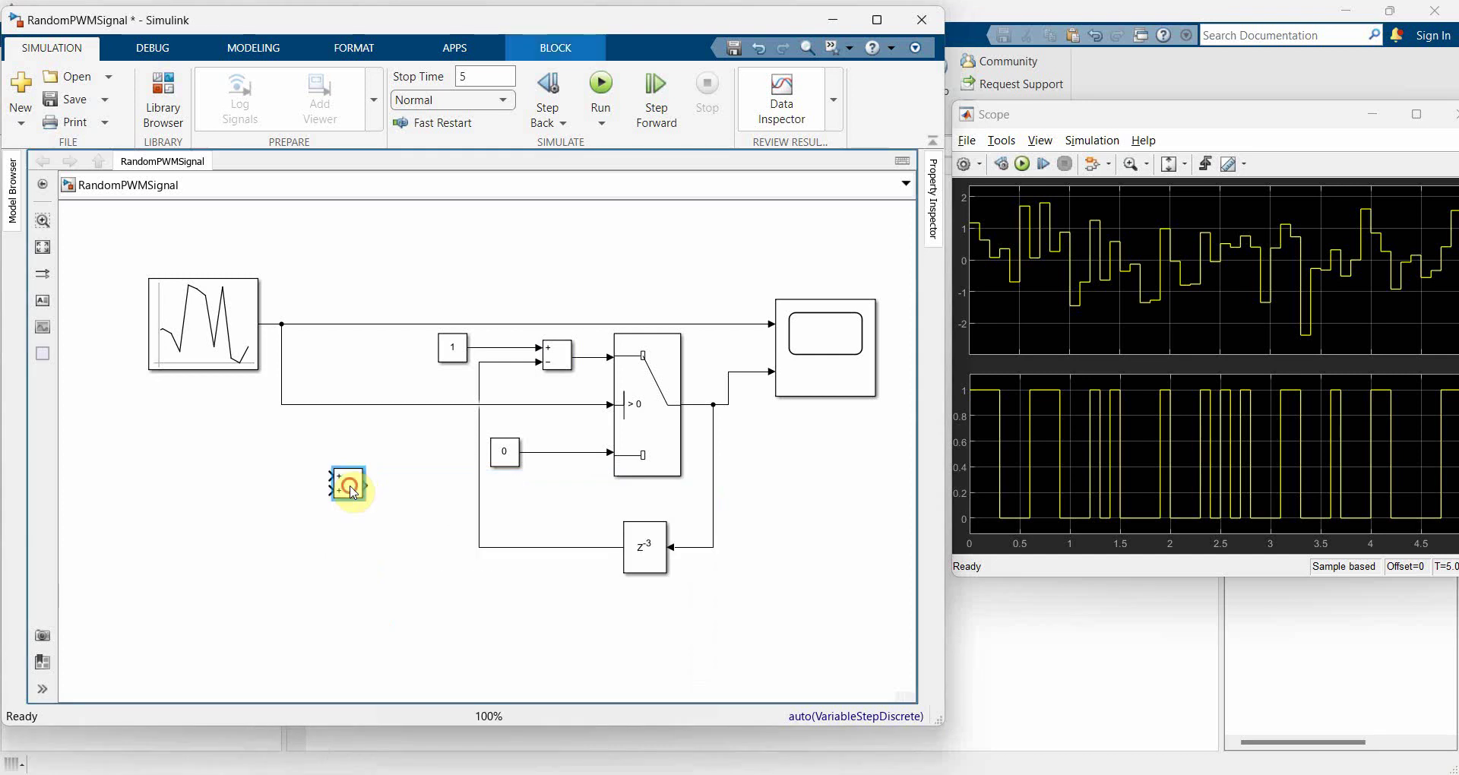
{"action": "left_click_drag", "start_coordinate": [353, 493], "coordinate": [362, 439]}
{"action": "left_click", "coordinate": [399, 406]}
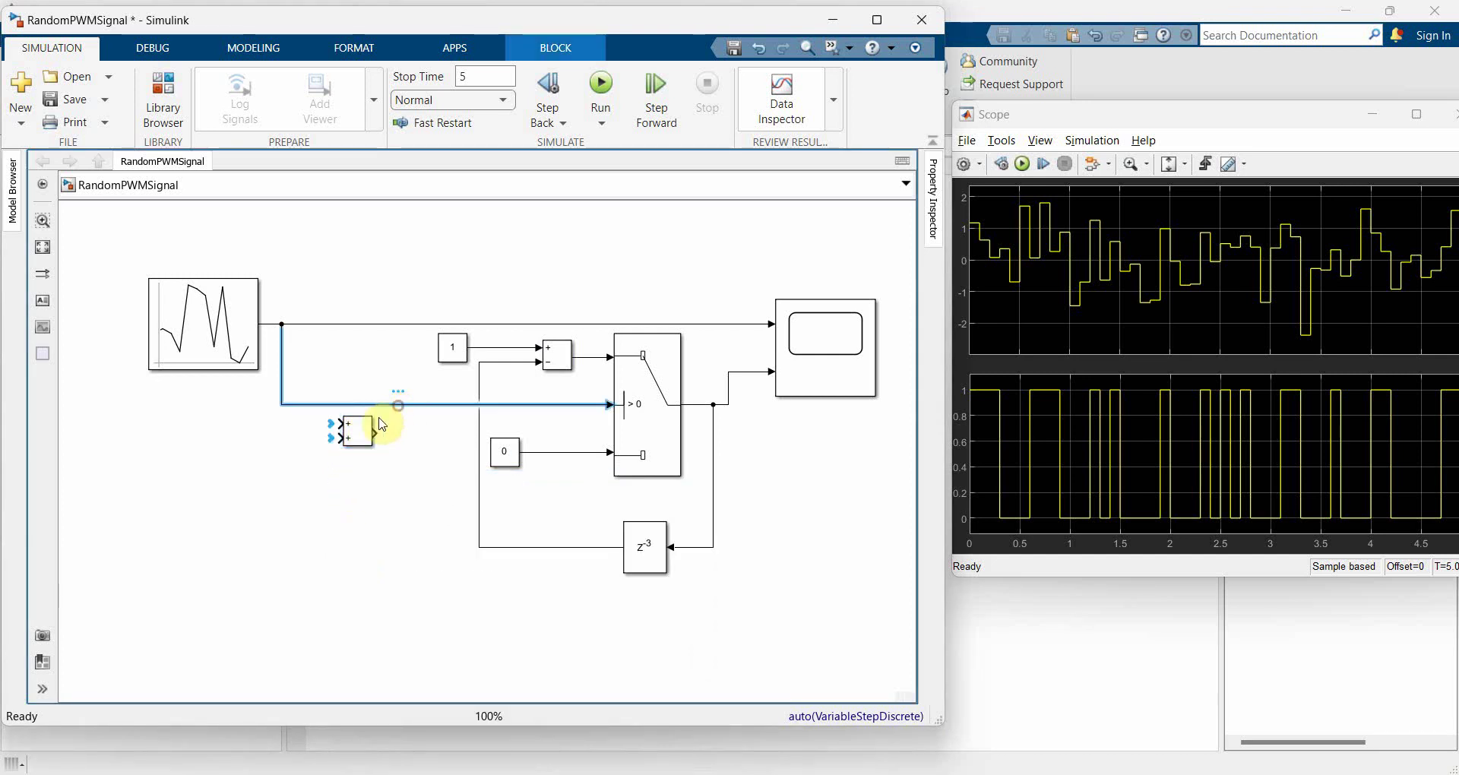
{"action": "key", "text": "Delete"}
{"action": "mouse_move", "coordinate": [366, 434]}
{"action": "left_mouse_down"}
{"action": "mouse_move", "coordinate": [380, 406]}
{"action": "mouse_move", "coordinate": [411, 402]}
{"action": "mouse_move", "coordinate": [305, 324]}
{"action": "left_mouse_up"}
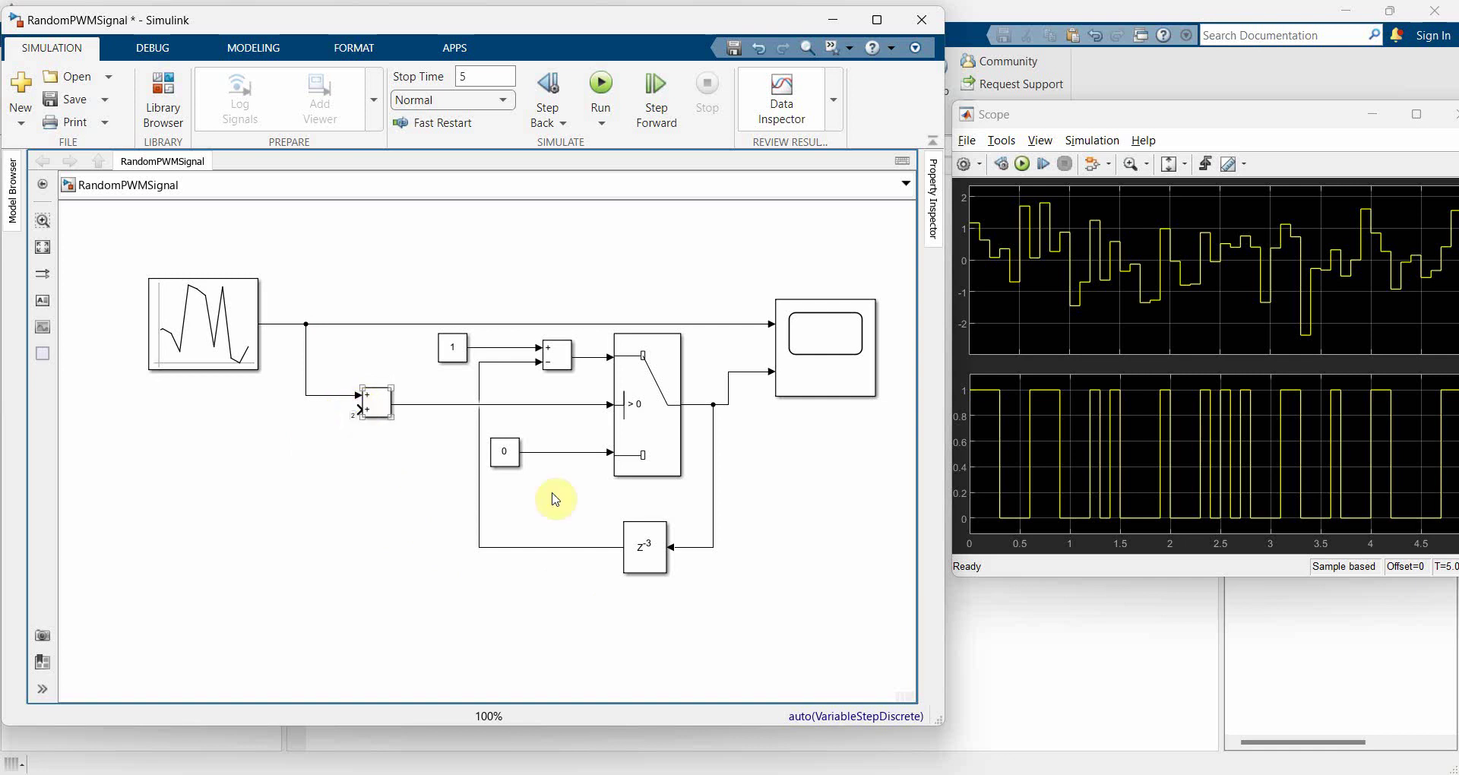
{"action": "left_click", "coordinate": [468, 631]}
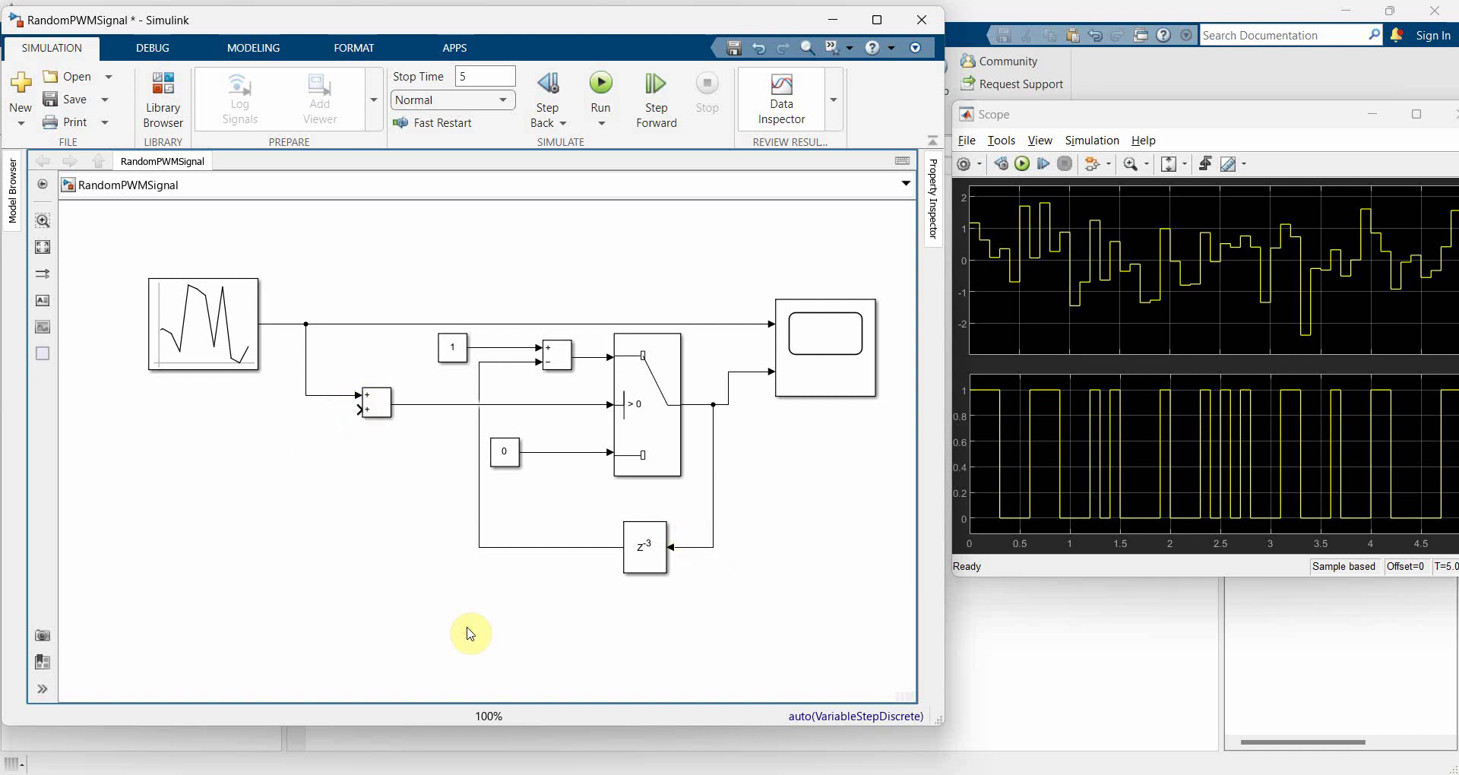
Insert a Gain block below the delay loop, flip it, and wire it into the Add block's lower input.
{"action": "double_click", "coordinate": [470, 633]}
{"action": "type", "text": "g"}
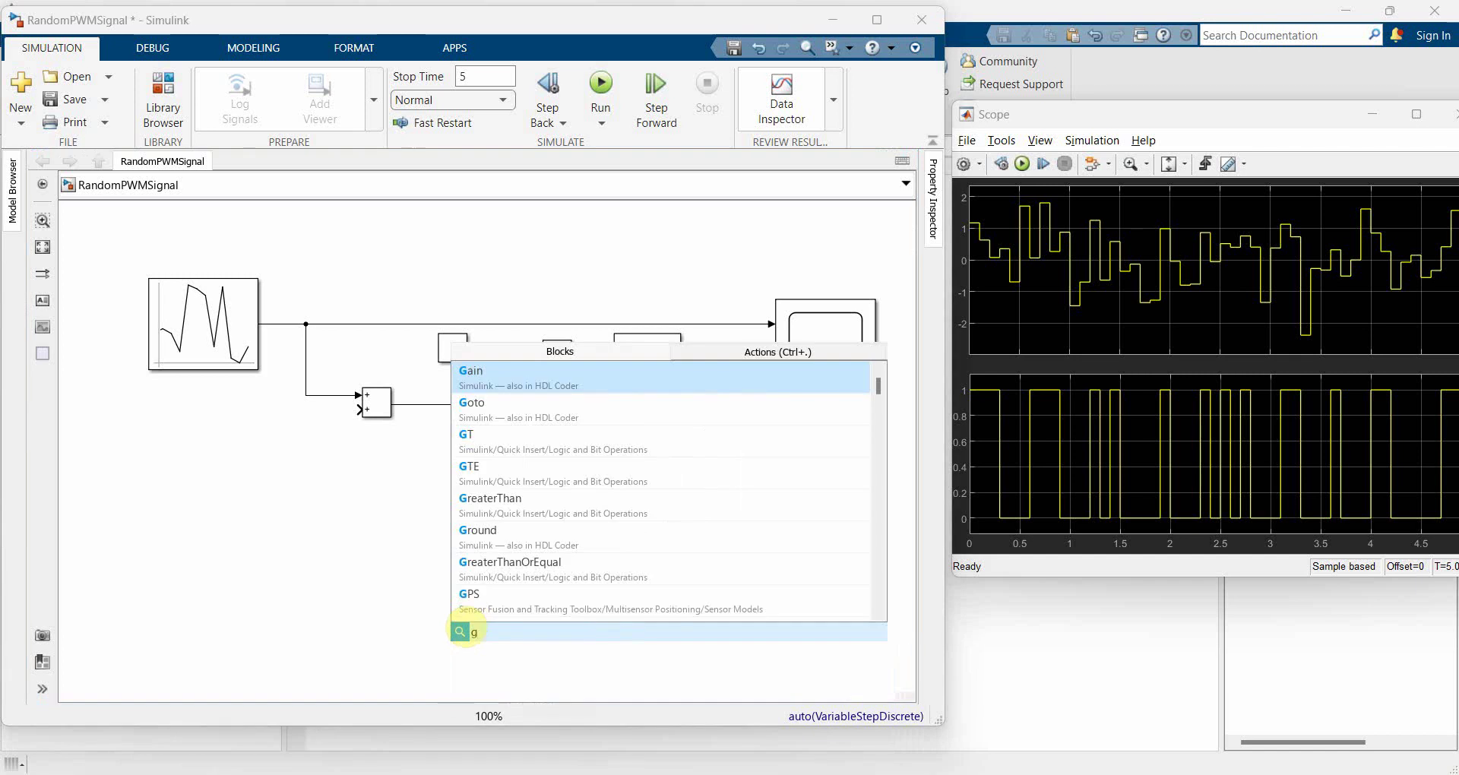
{"action": "type", "text": "ain"}
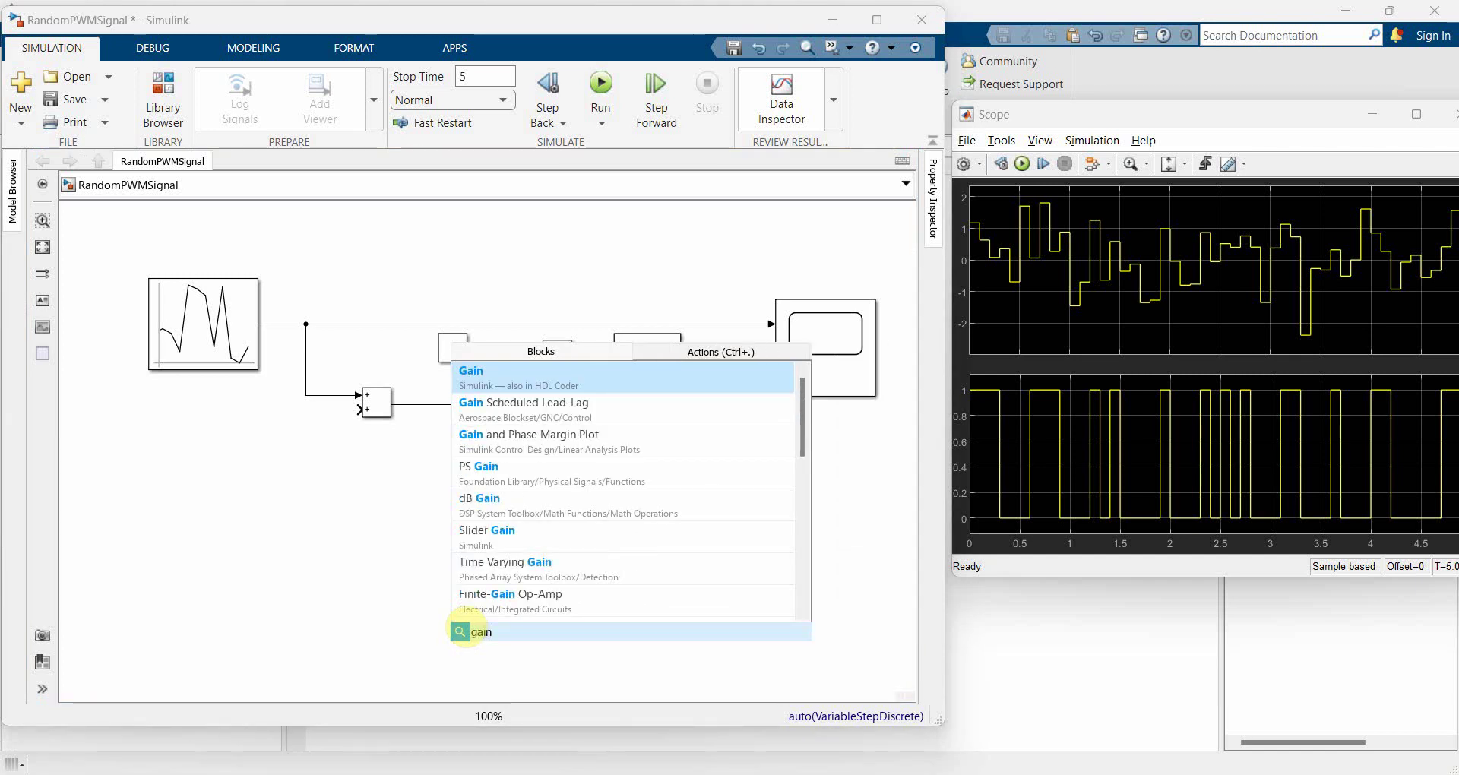
{"action": "key", "text": "Return"}
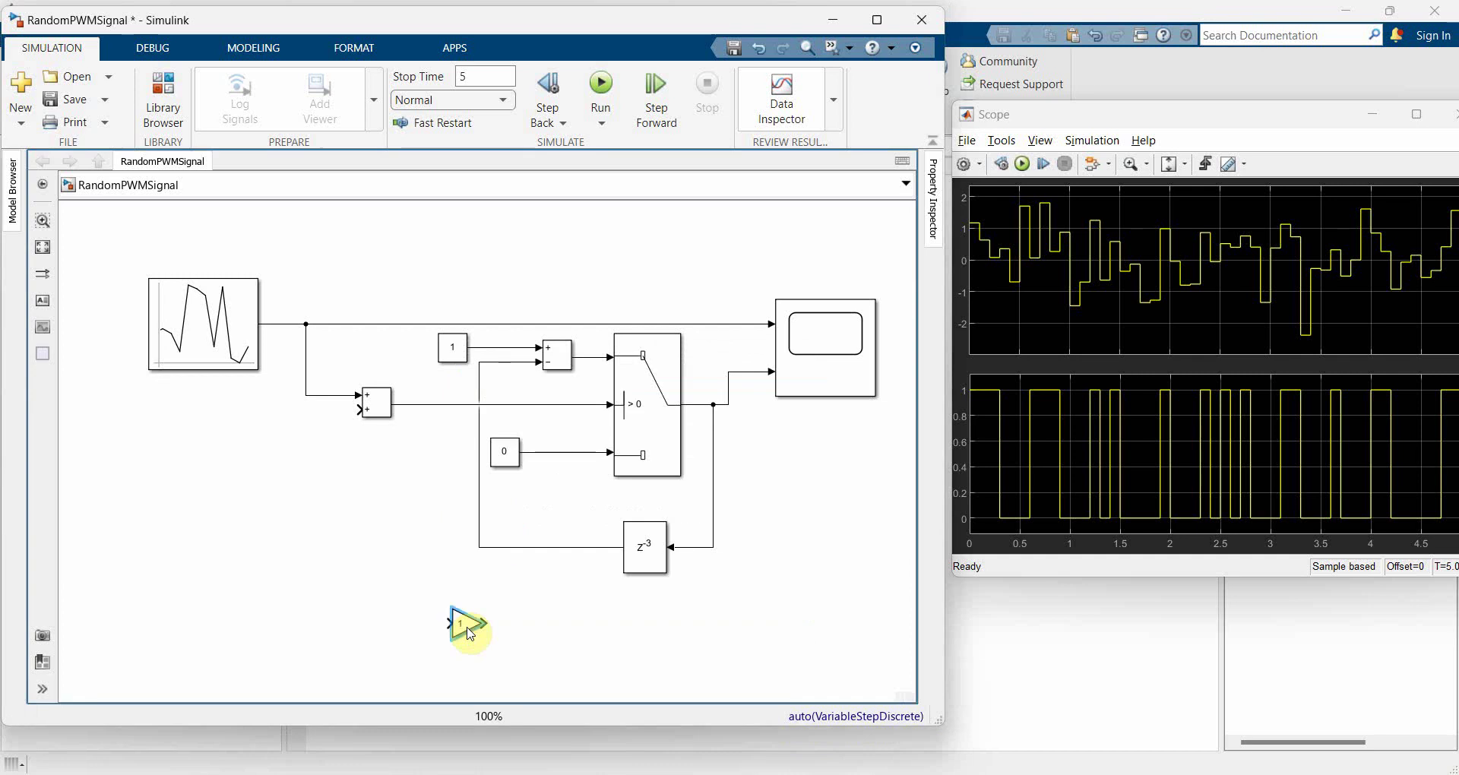
{"action": "left_click", "coordinate": [469, 633]}
{"action": "left_click_drag", "start_coordinate": [470, 633], "coordinate": [712, 548]}
{"action": "key", "text": "ctrl+i"}
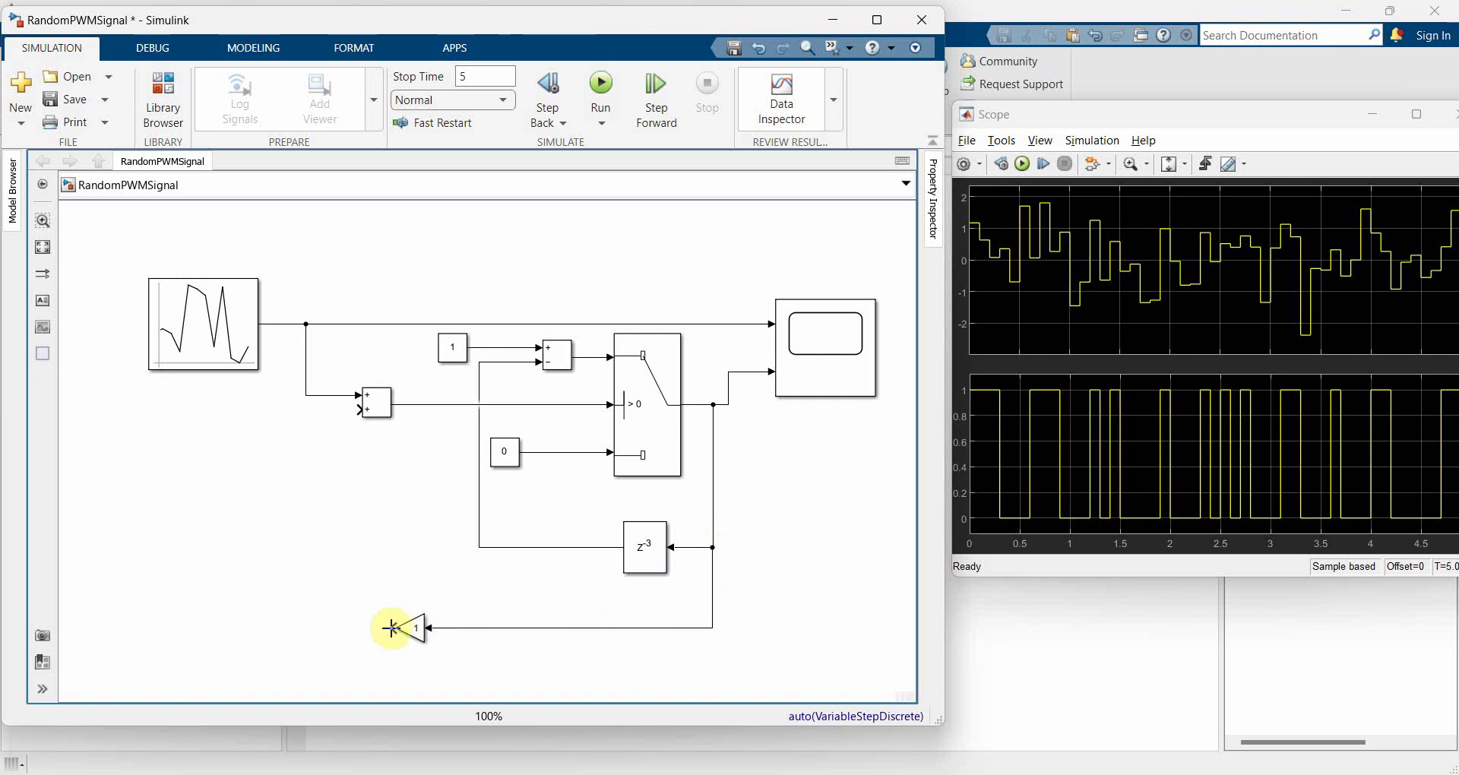
{"action": "left_click_drag", "start_coordinate": [390, 628], "coordinate": [354, 409]}
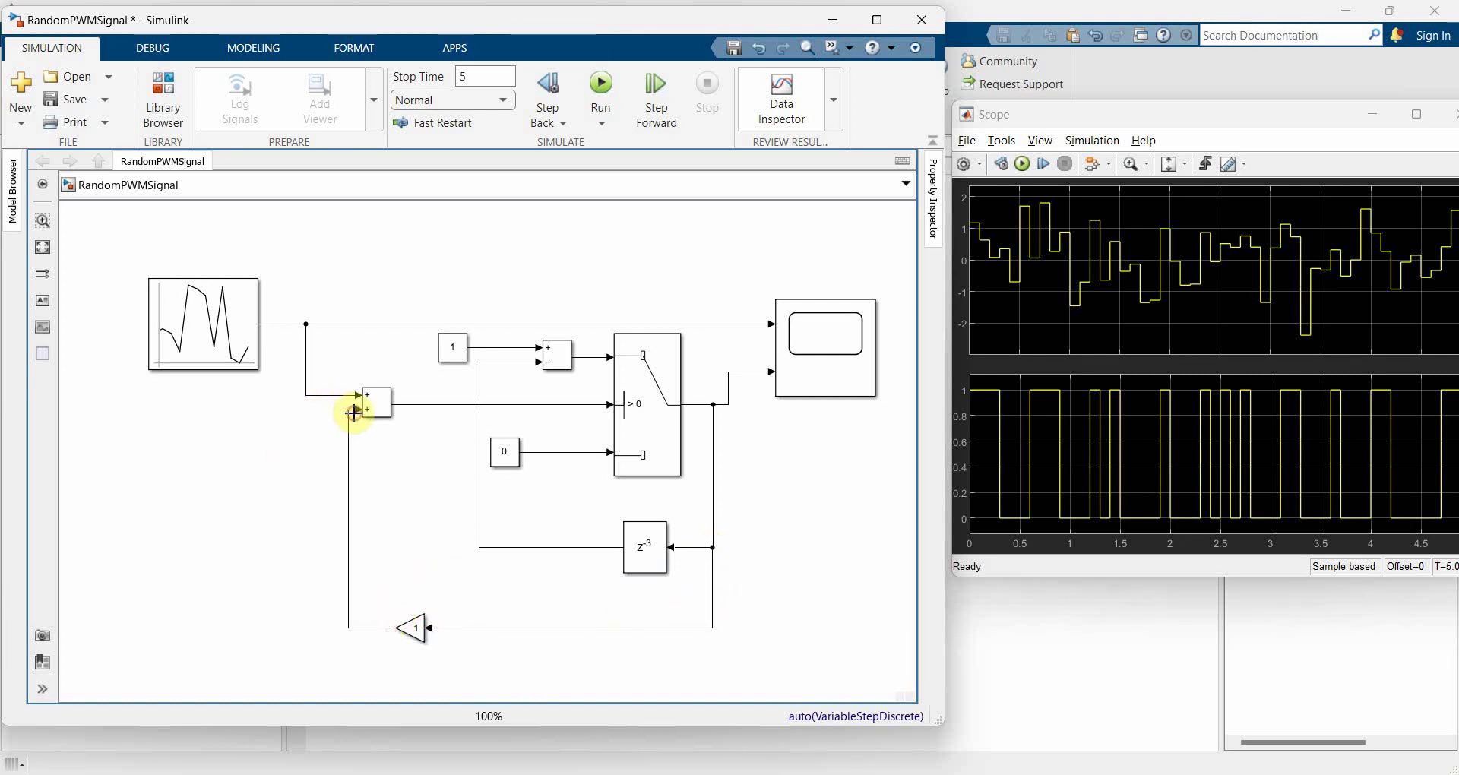
{"action": "left_click_drag", "start_coordinate": [352, 472], "coordinate": [304, 478]}
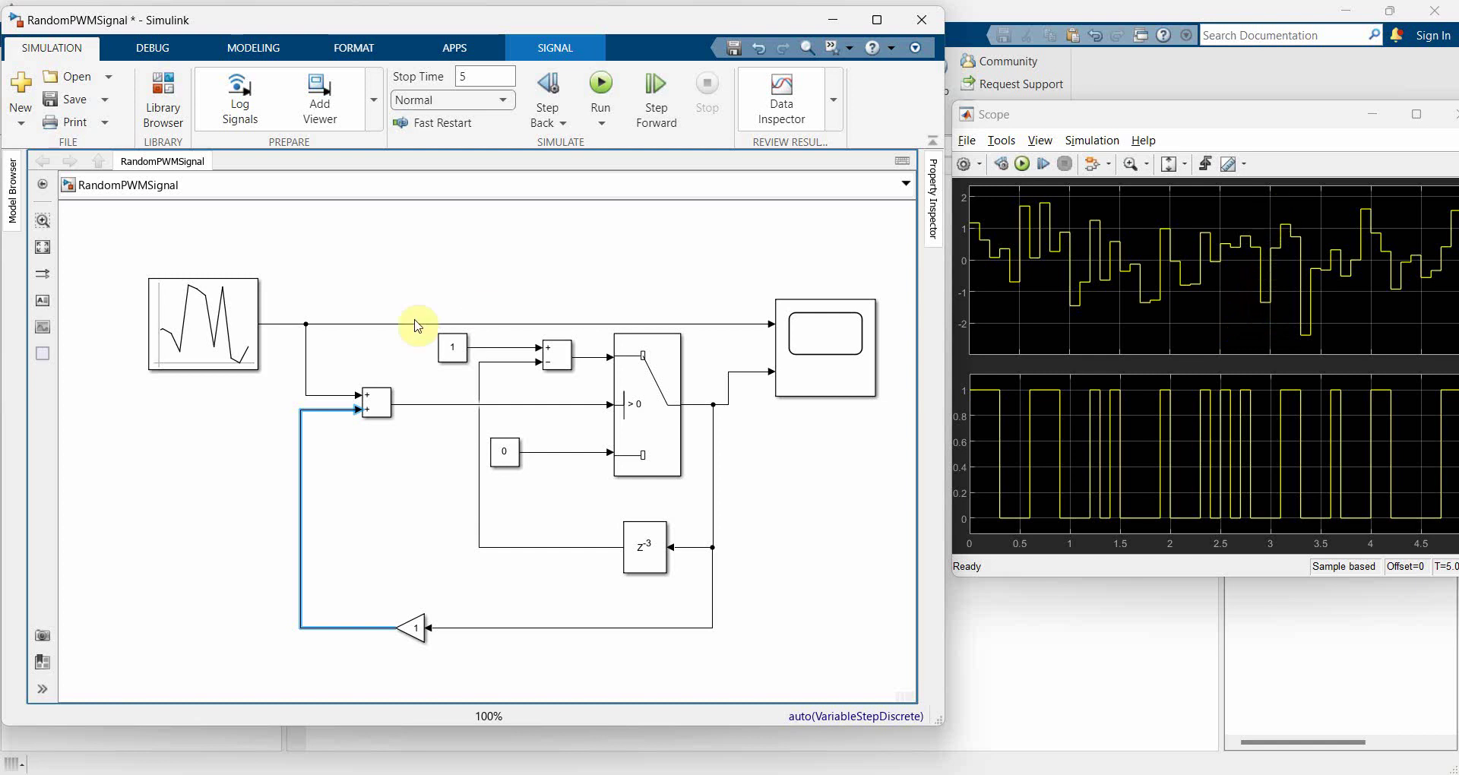
{"action": "double_click", "coordinate": [166, 336]}
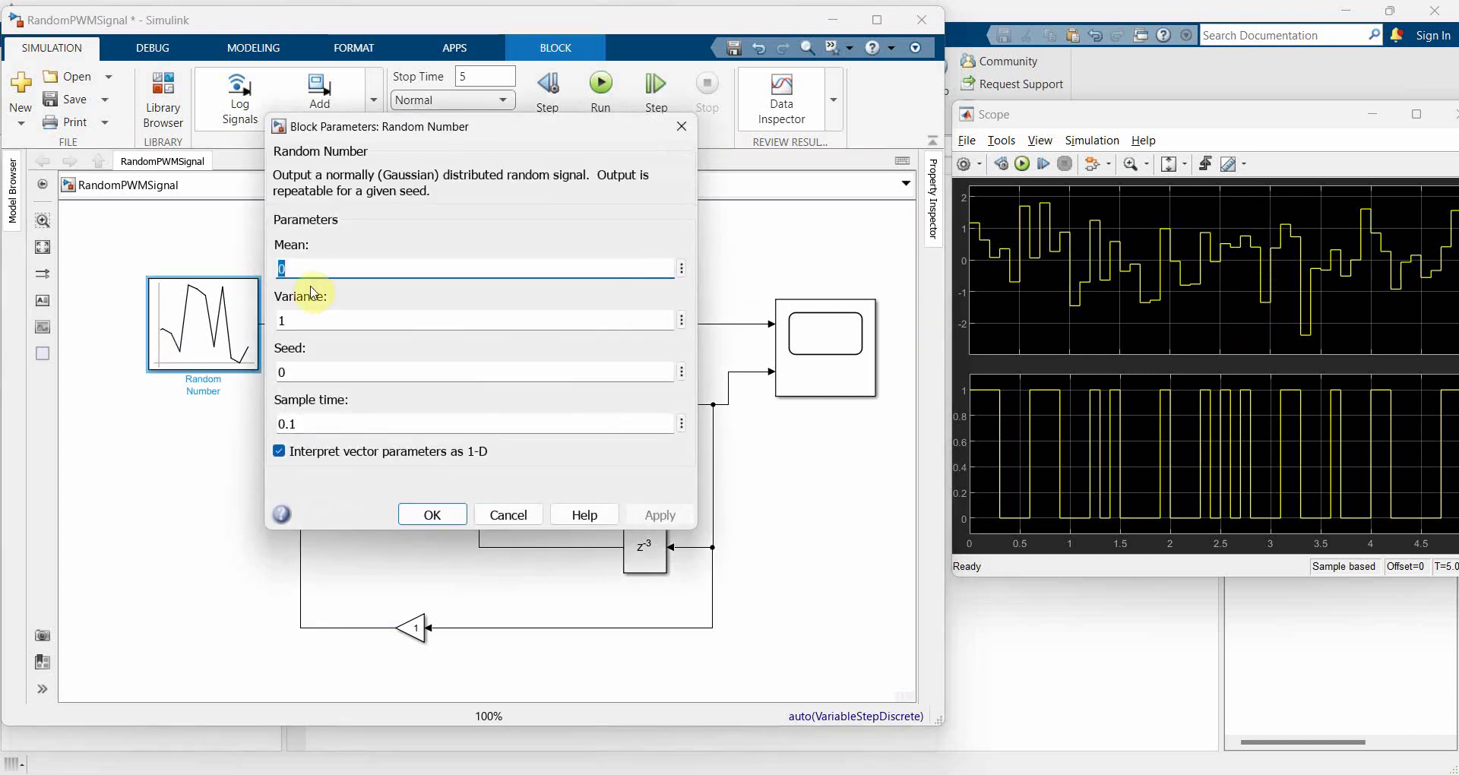
{"action": "left_click", "coordinate": [264, 267]}
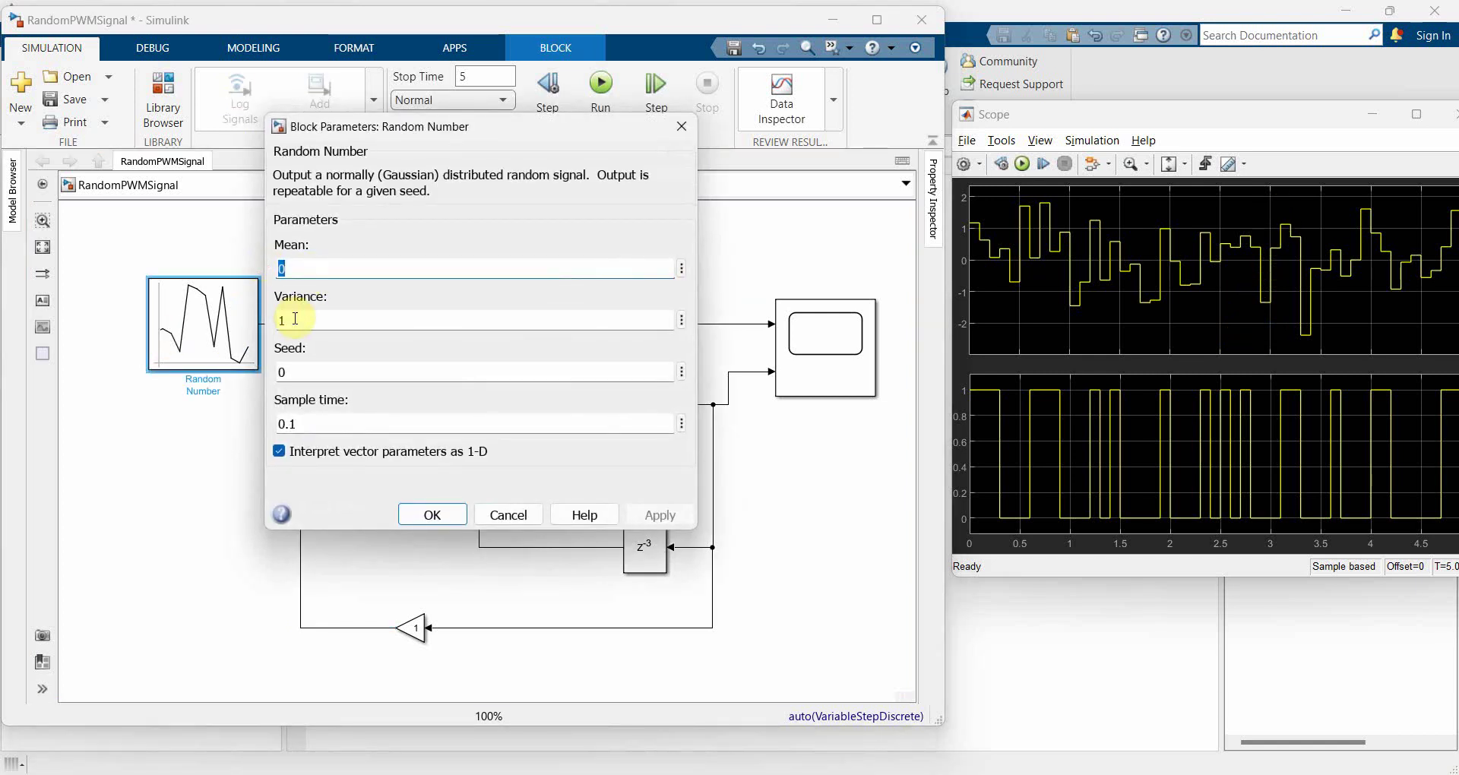
{"action": "left_click", "coordinate": [295, 319]}
{"action": "double_click", "coordinate": [286, 321]}
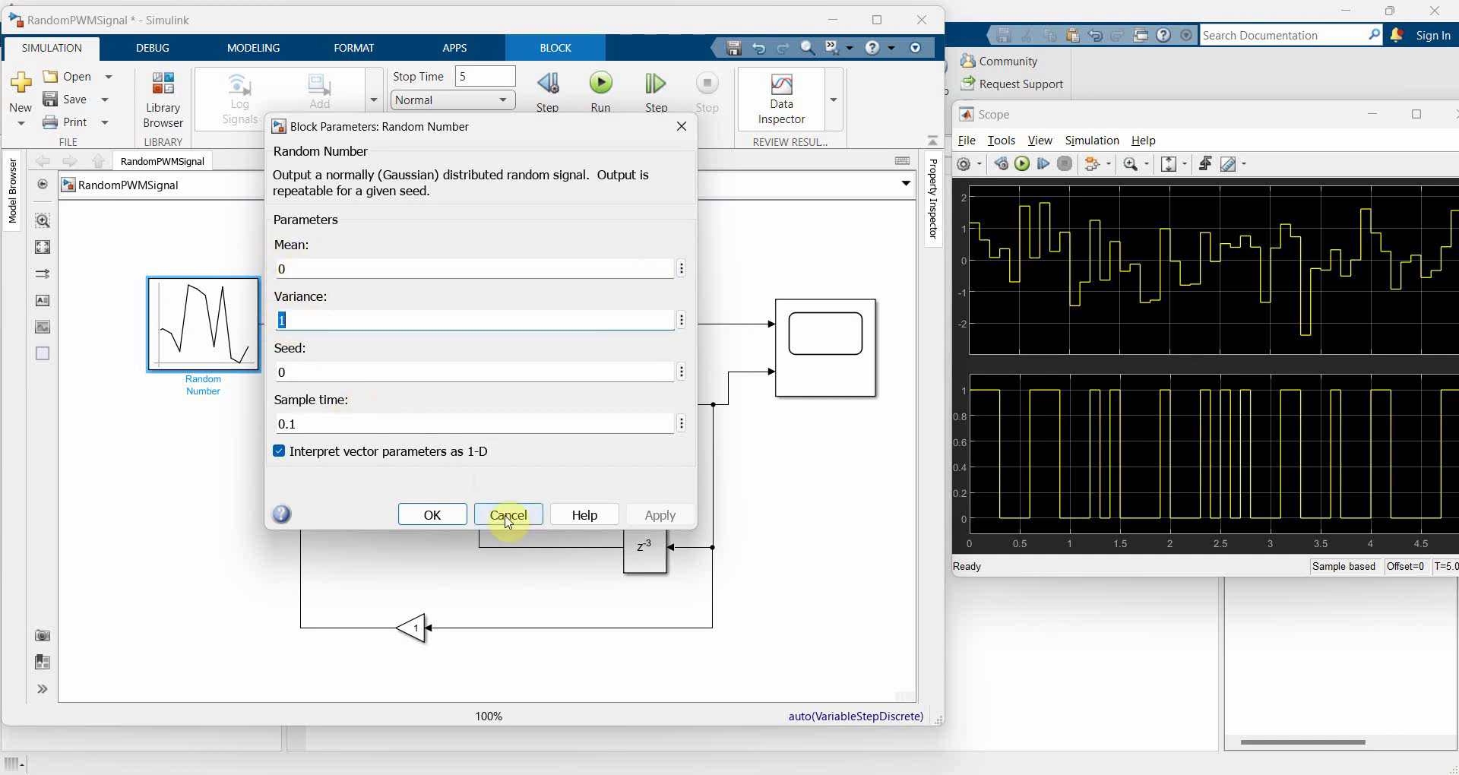
{"action": "left_click", "coordinate": [508, 516]}
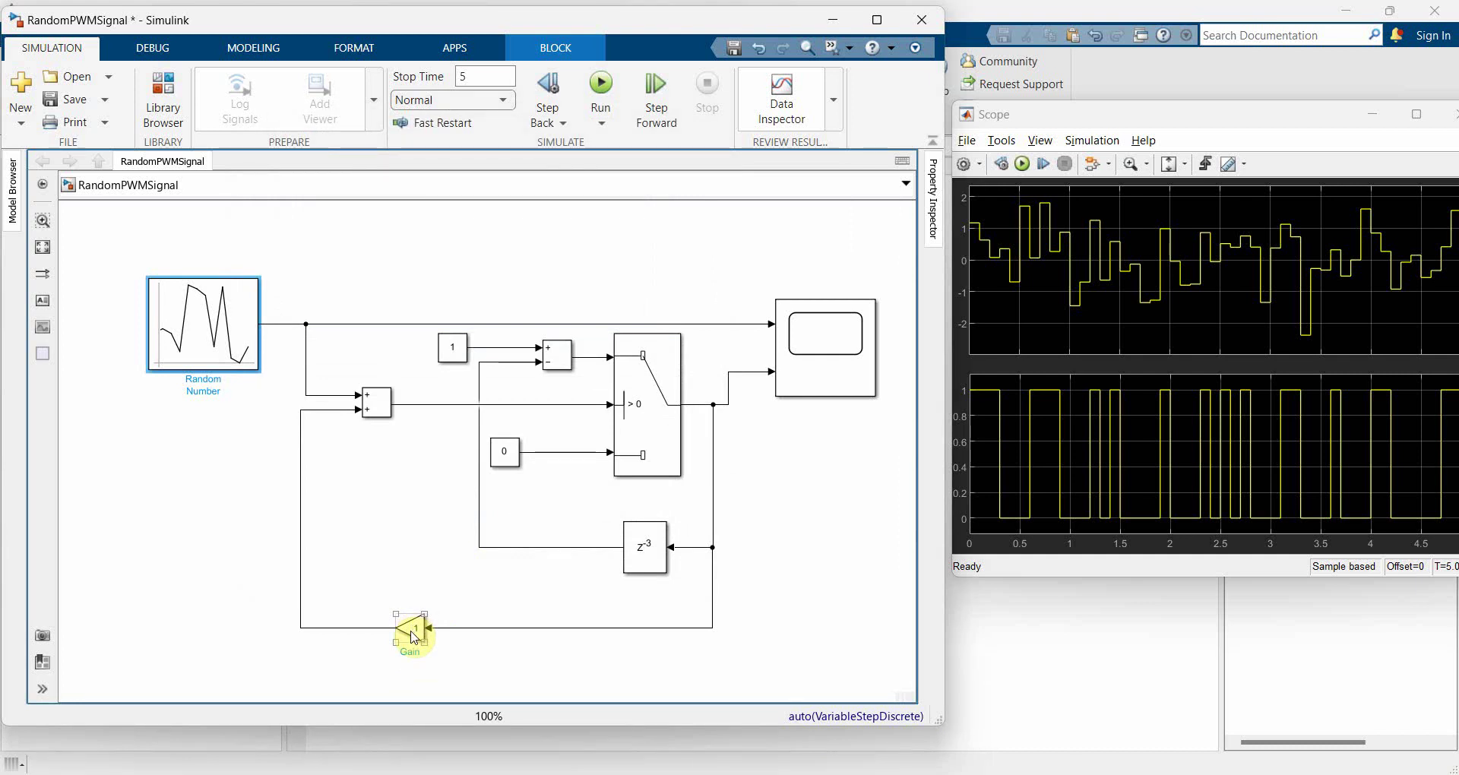
Set the feedback Gain value to 3 and straighten its feedback wire.
{"action": "type", "text": "3"}
{"action": "key", "text": "ctrl+t"}
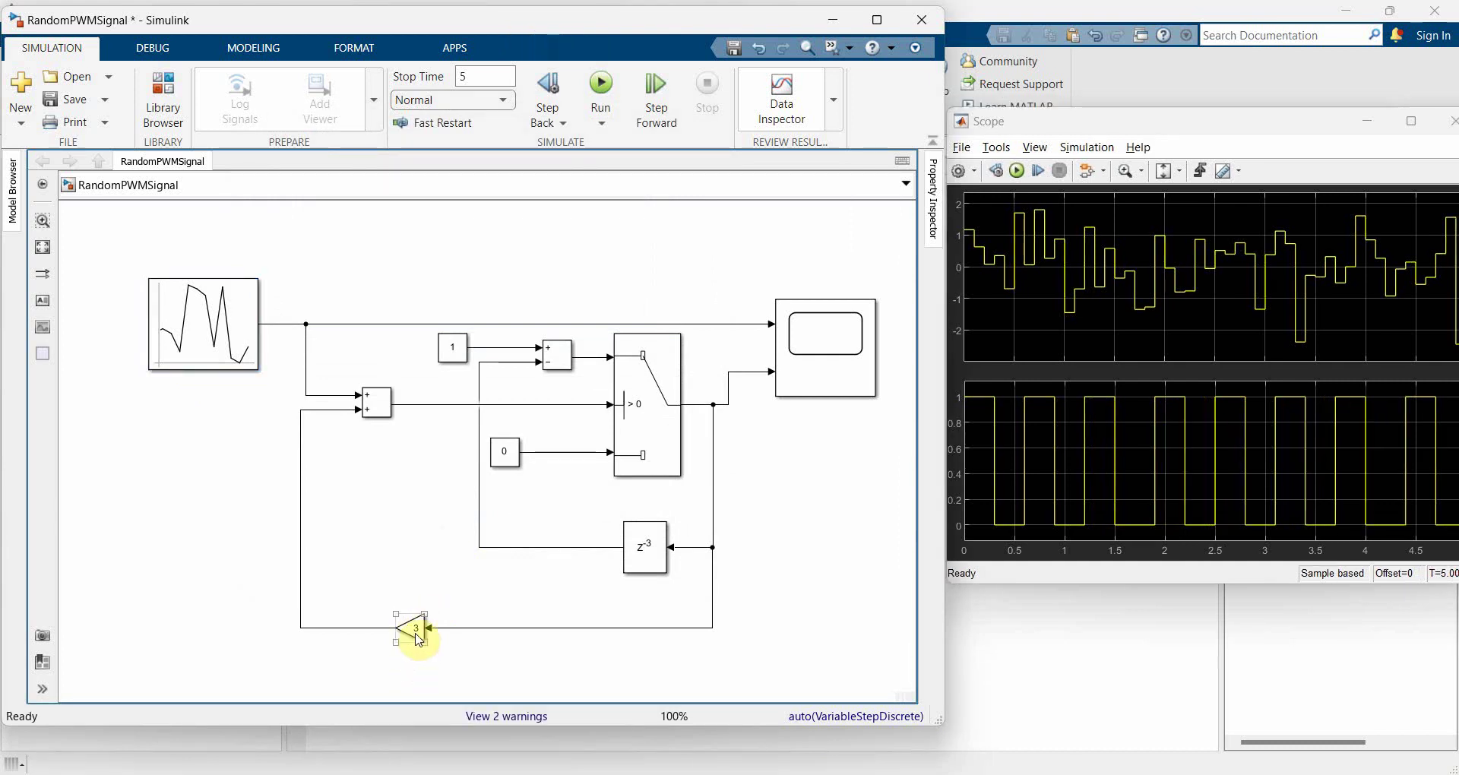
{"action": "double_click", "coordinate": [414, 631]}
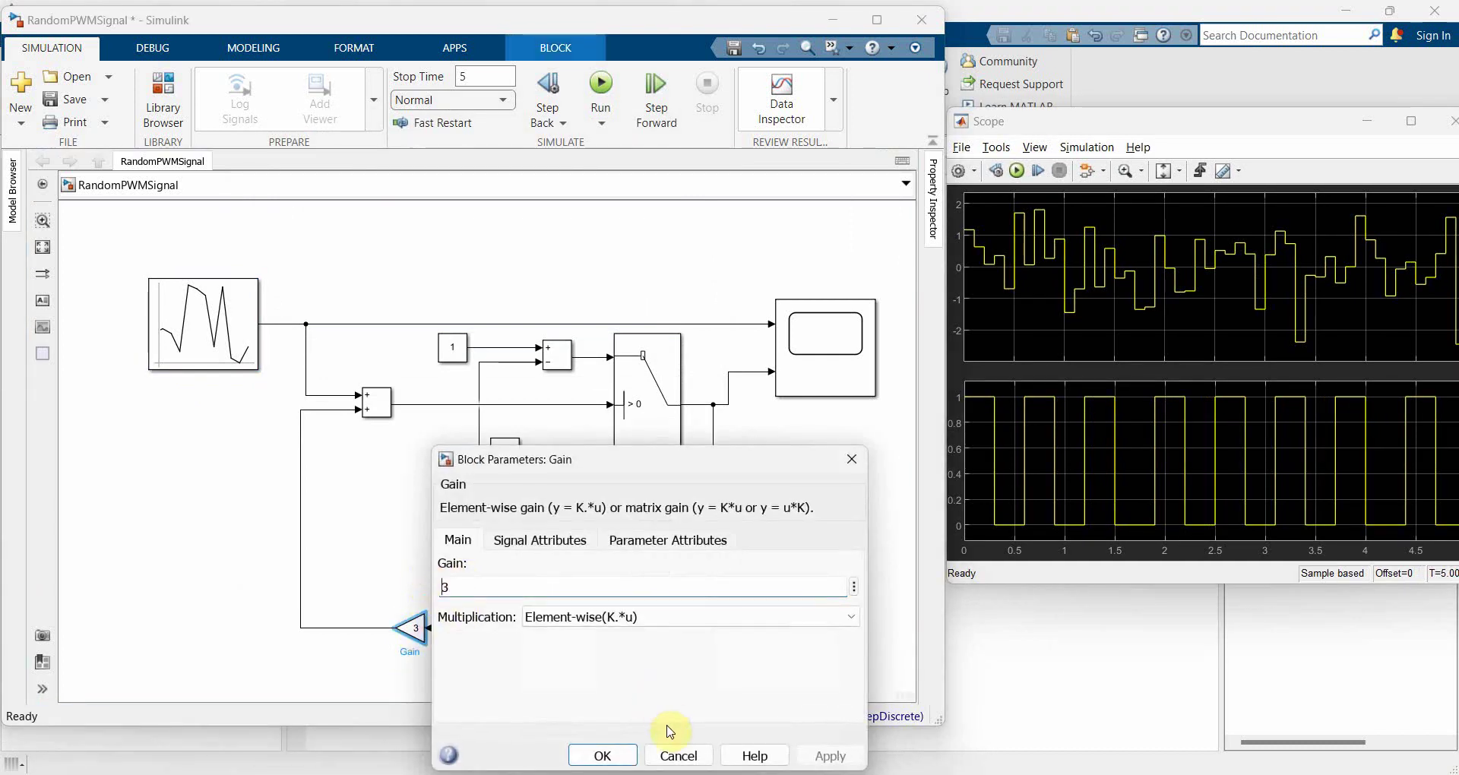
{"action": "left_click", "coordinate": [595, 755]}
{"action": "left_click", "coordinate": [386, 526]}
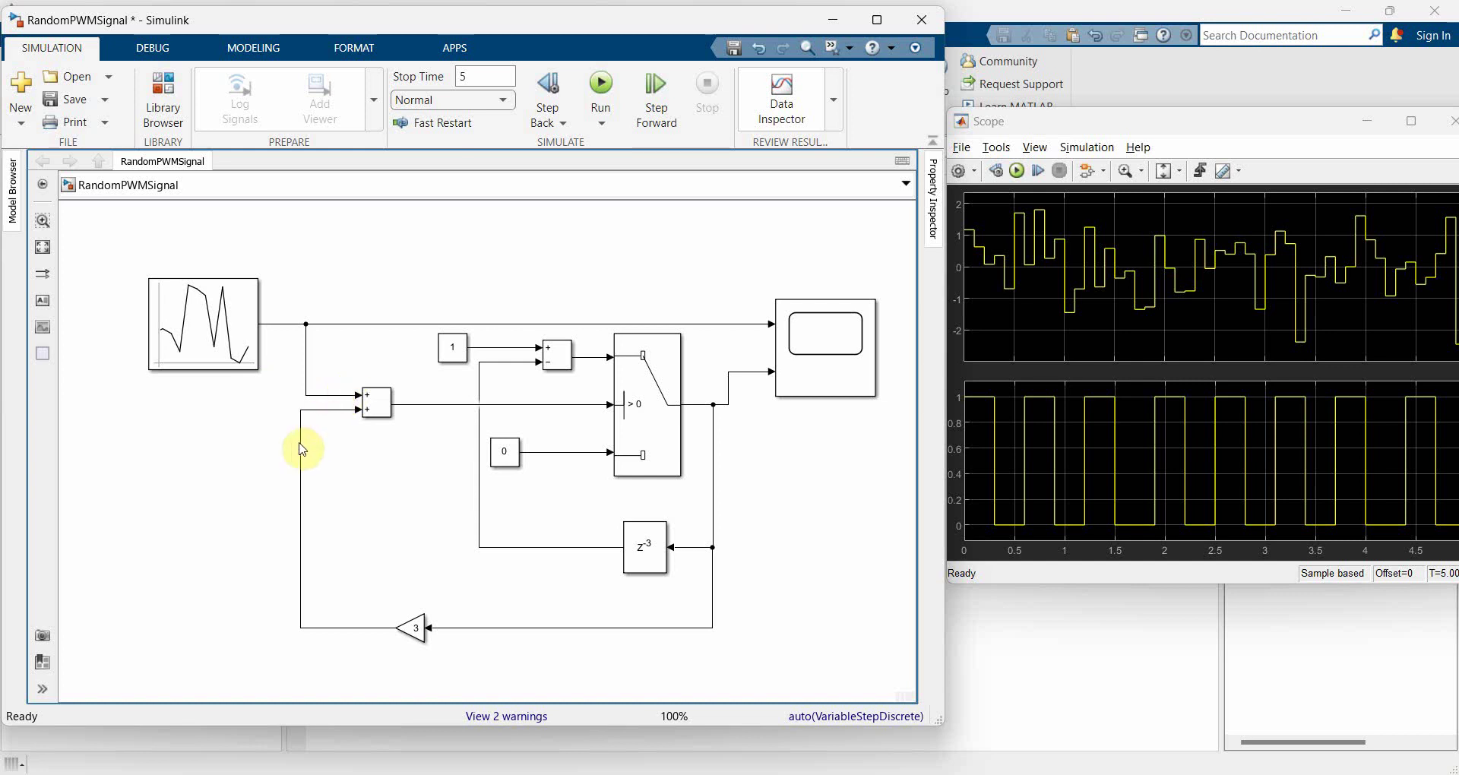
{"action": "left_click_drag", "start_coordinate": [302, 451], "coordinate": [305, 446]}
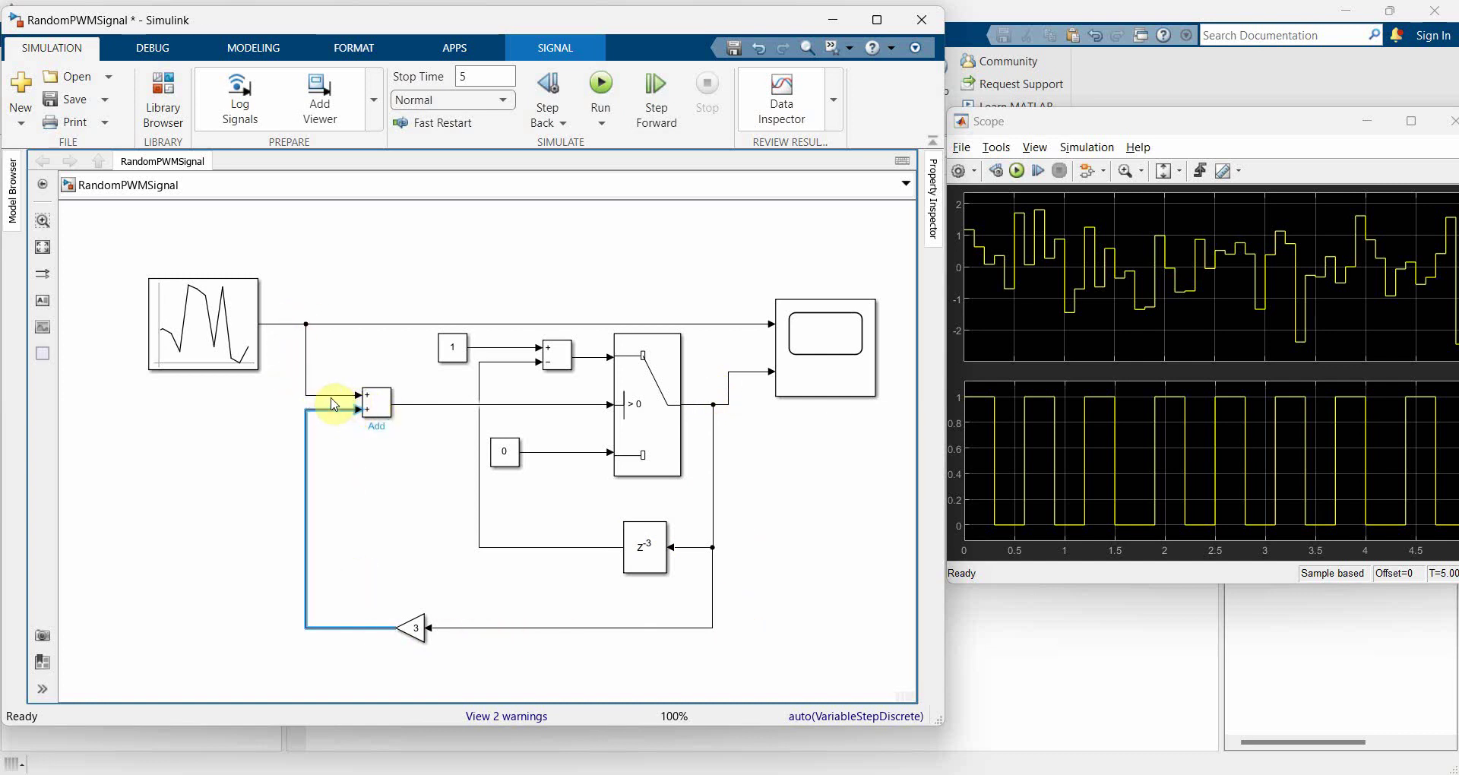
Trace the wires from Add, constant 0 and the source signal into the Switch, Scope and Add.
{"action": "left_click", "coordinate": [441, 405]}
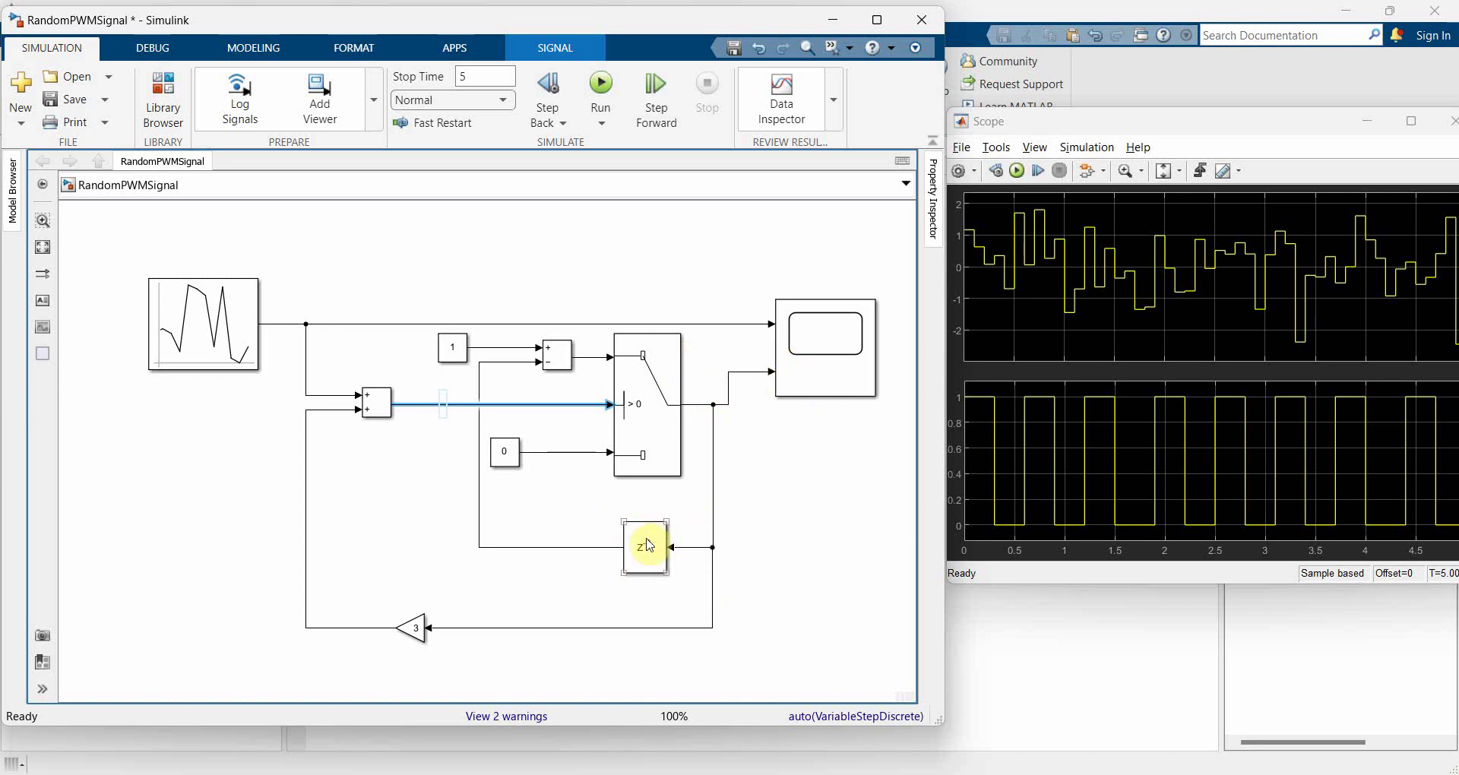
{"action": "left_click", "coordinate": [590, 355]}
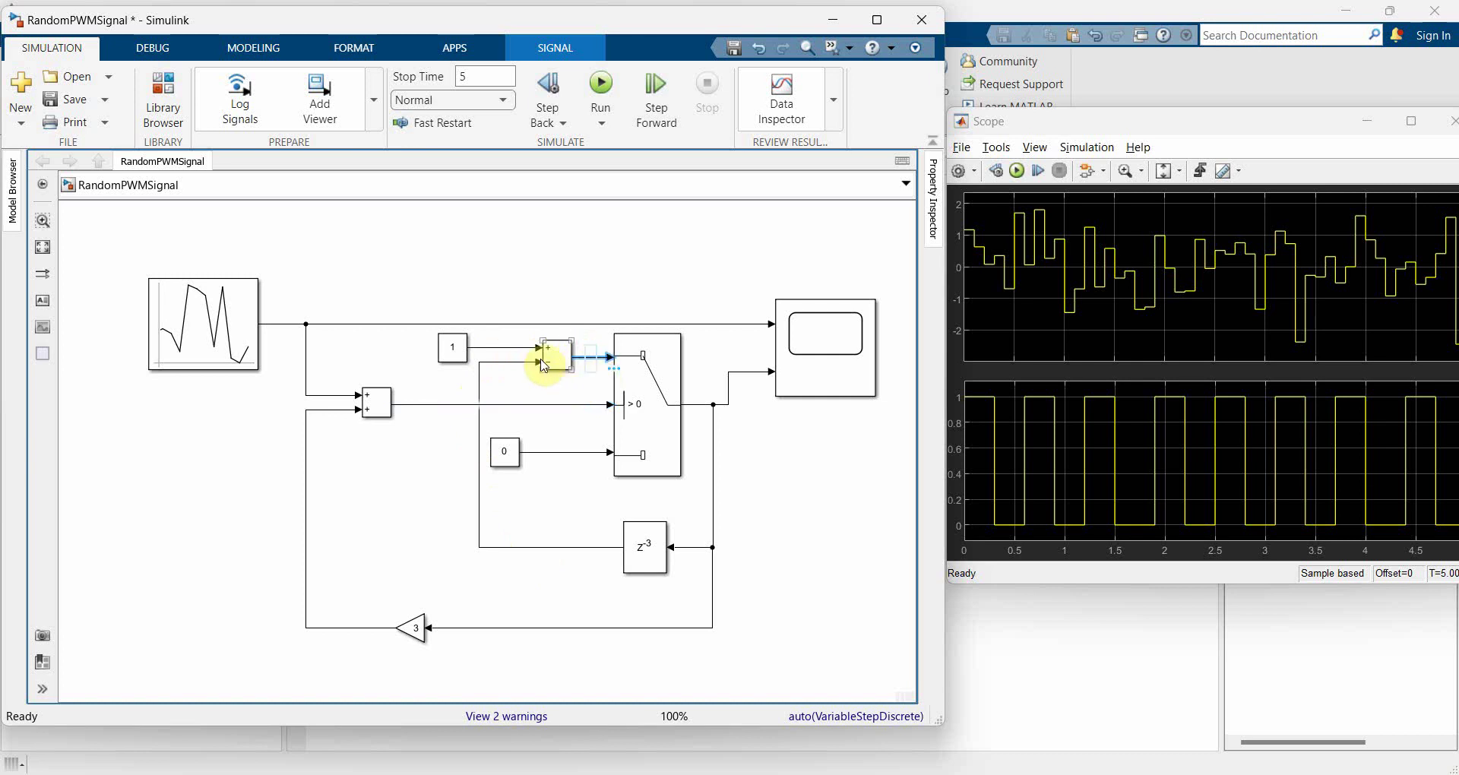
{"action": "left_click", "coordinate": [547, 452]}
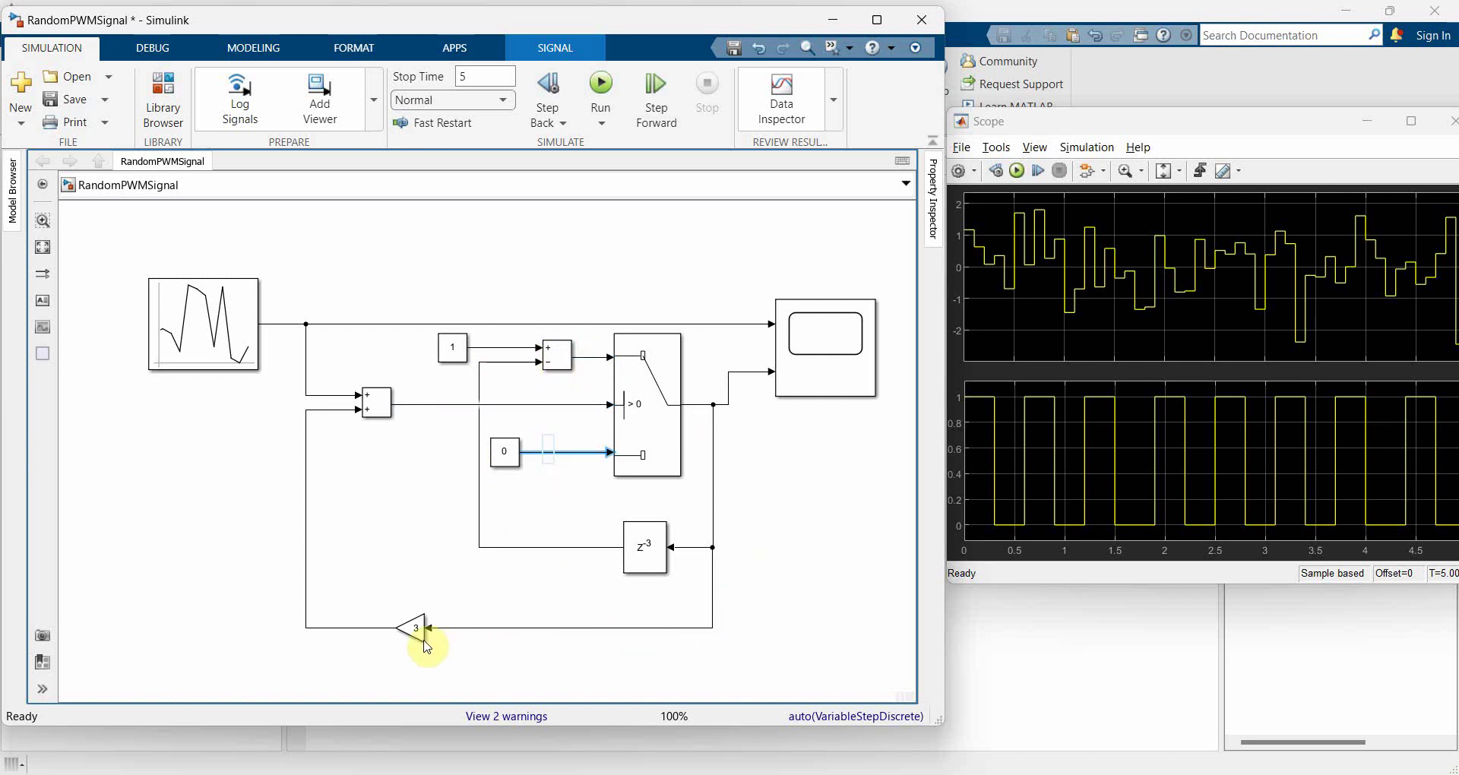
{"action": "left_click", "coordinate": [305, 327]}
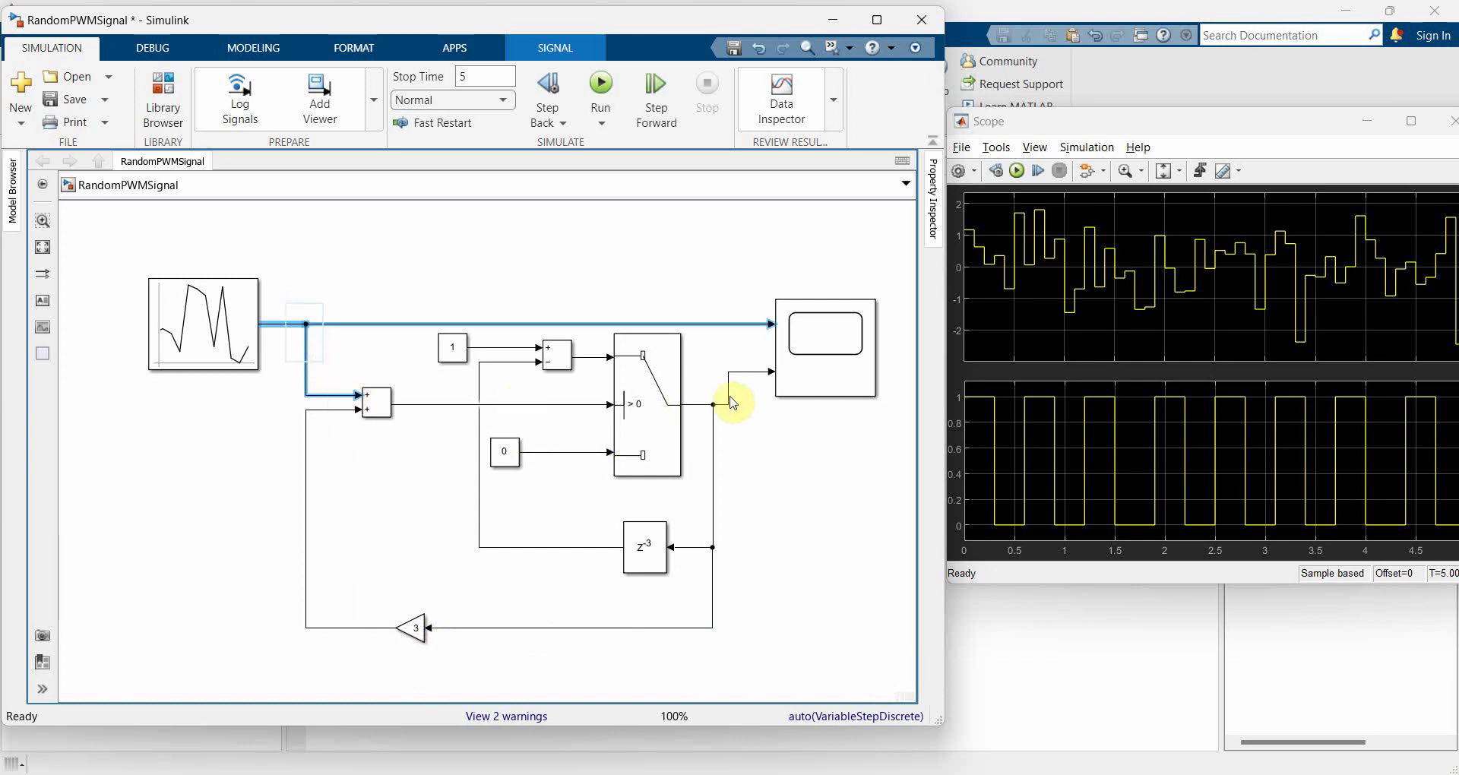
Run the simulation and bring the Scope forward to view the random input and pulse train.
{"action": "left_click", "coordinate": [597, 85]}
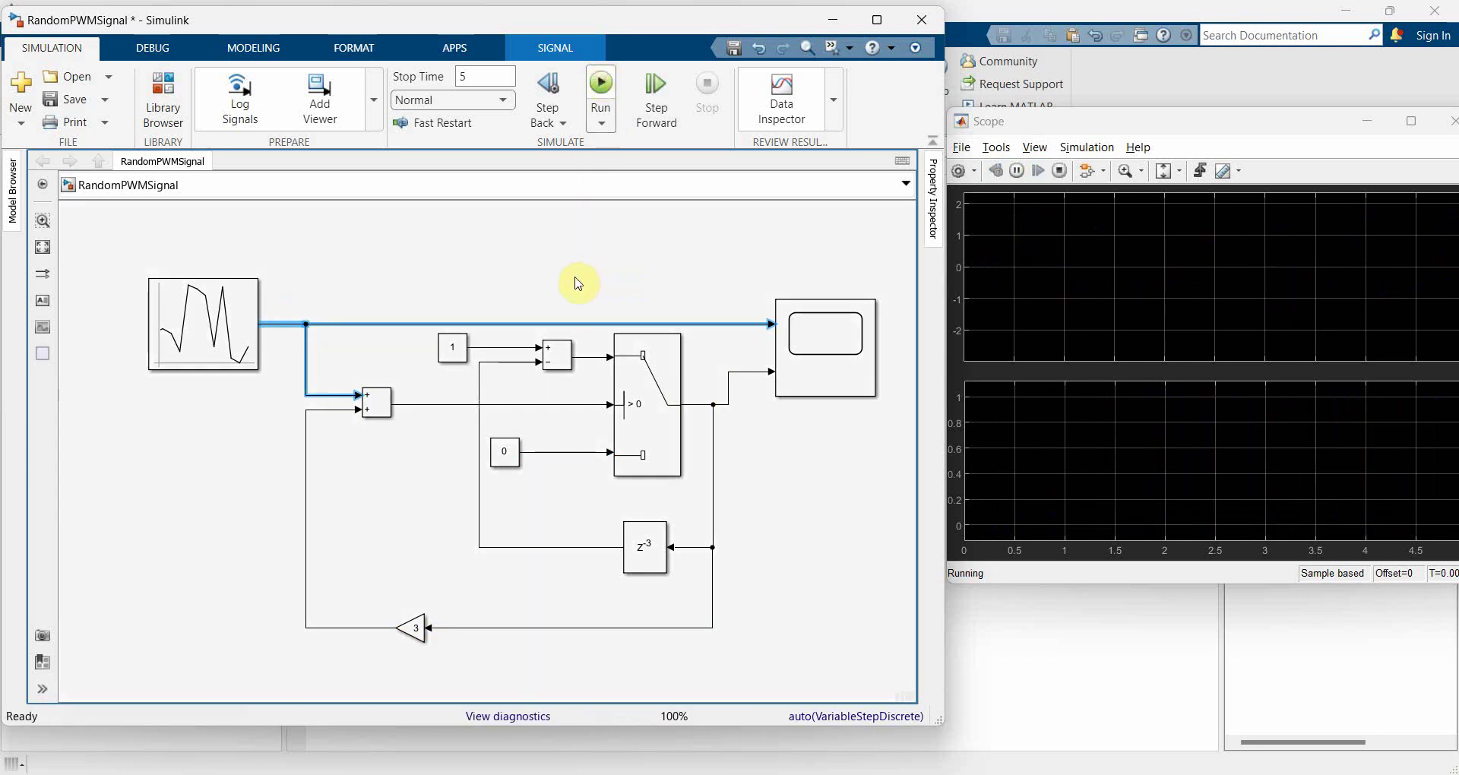
{"action": "left_click", "coordinate": [969, 493]}
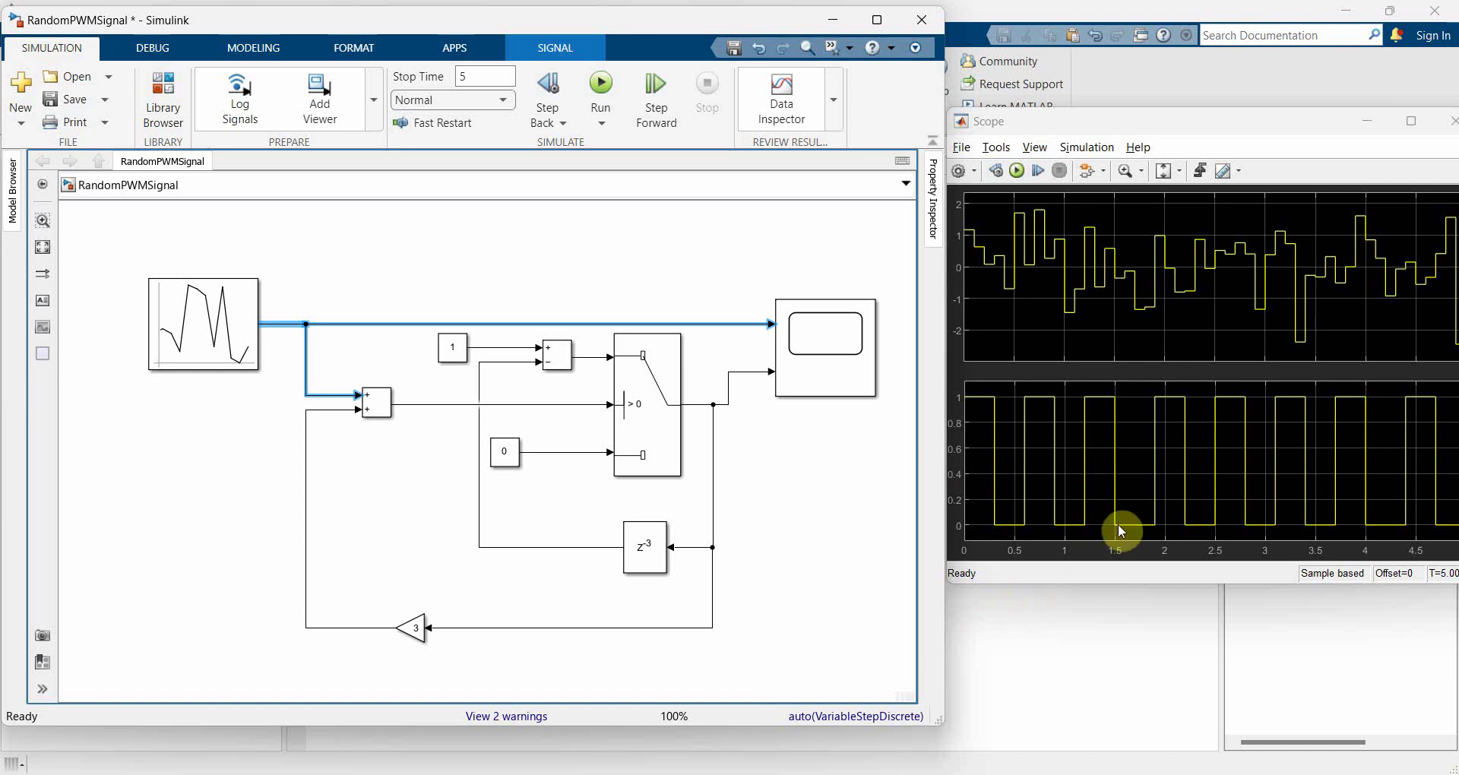
Switch the model solver to Fixed-step with a fixed step size of 1.
{"action": "left_click", "coordinate": [864, 717]}
{"action": "left_click", "coordinate": [905, 673]}
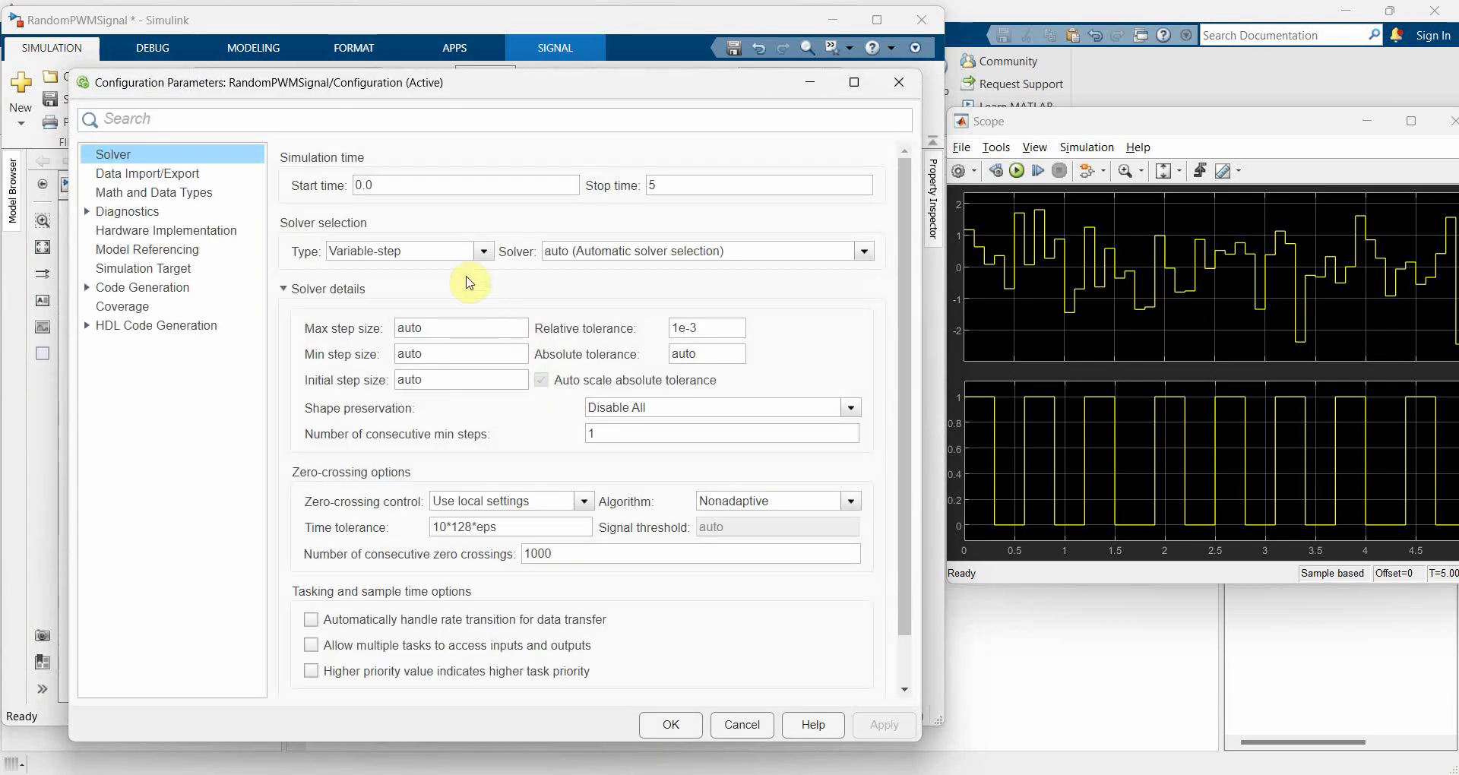
{"action": "left_click", "coordinate": [481, 254]}
{"action": "left_click", "coordinate": [456, 286]}
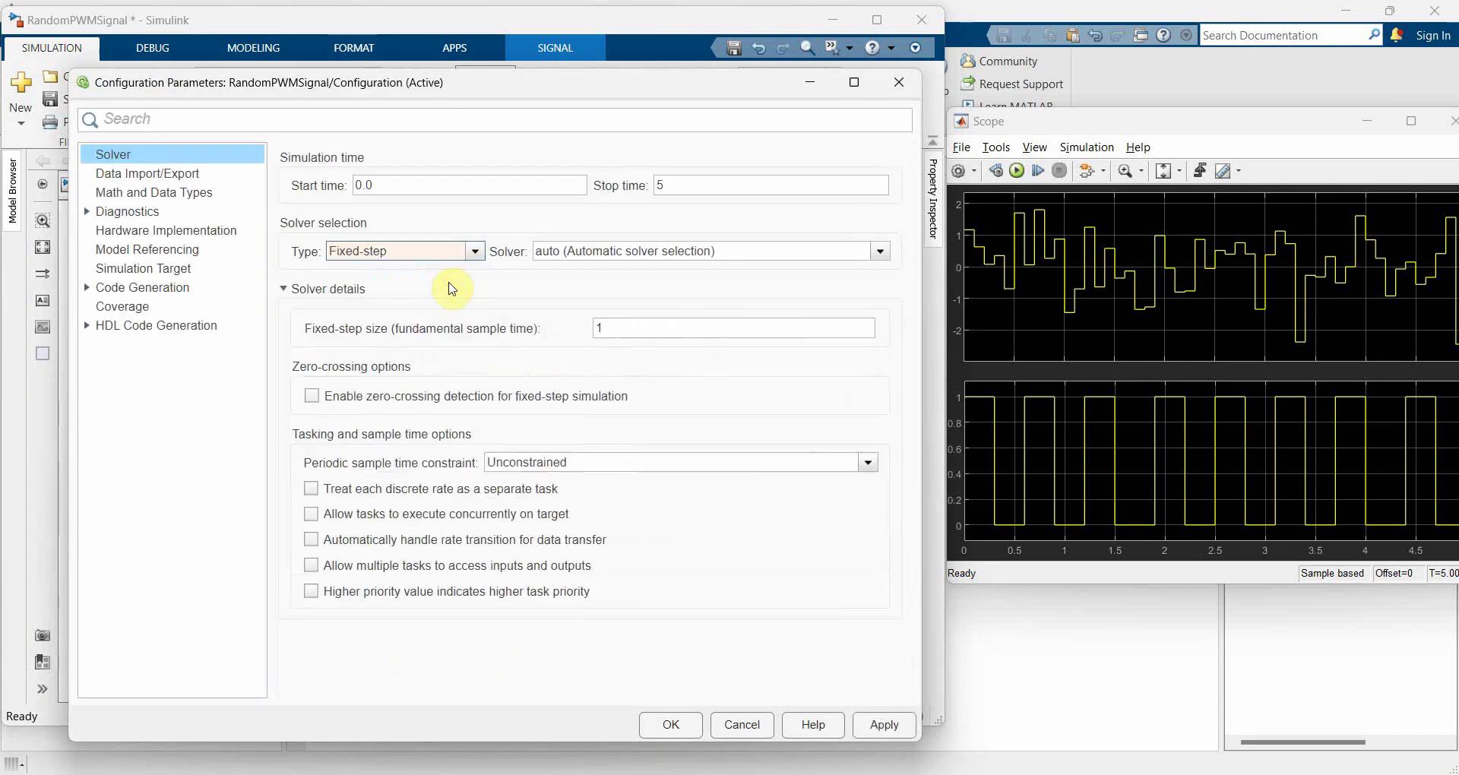
{"action": "left_click", "coordinate": [609, 321]}
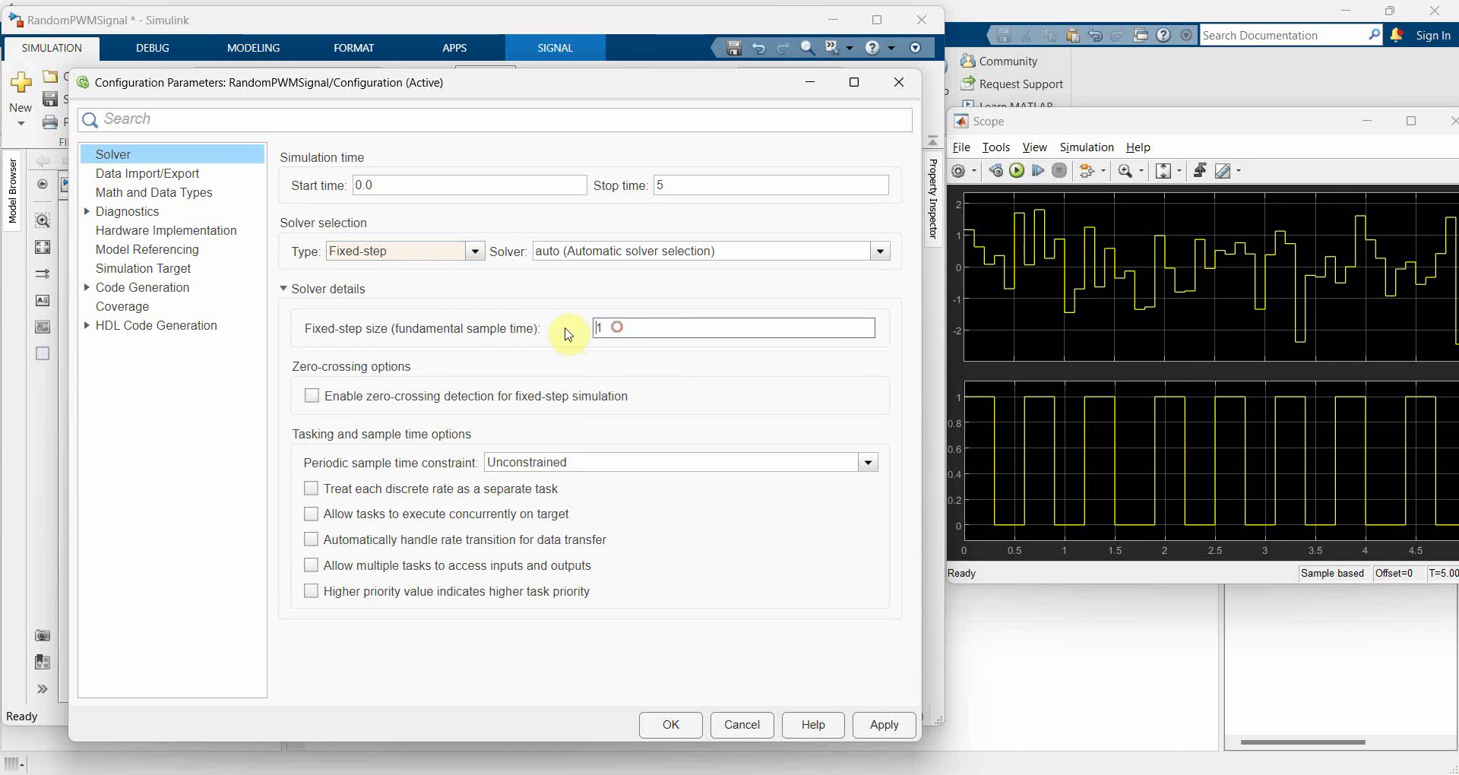
{"action": "left_click", "coordinate": [895, 730]}
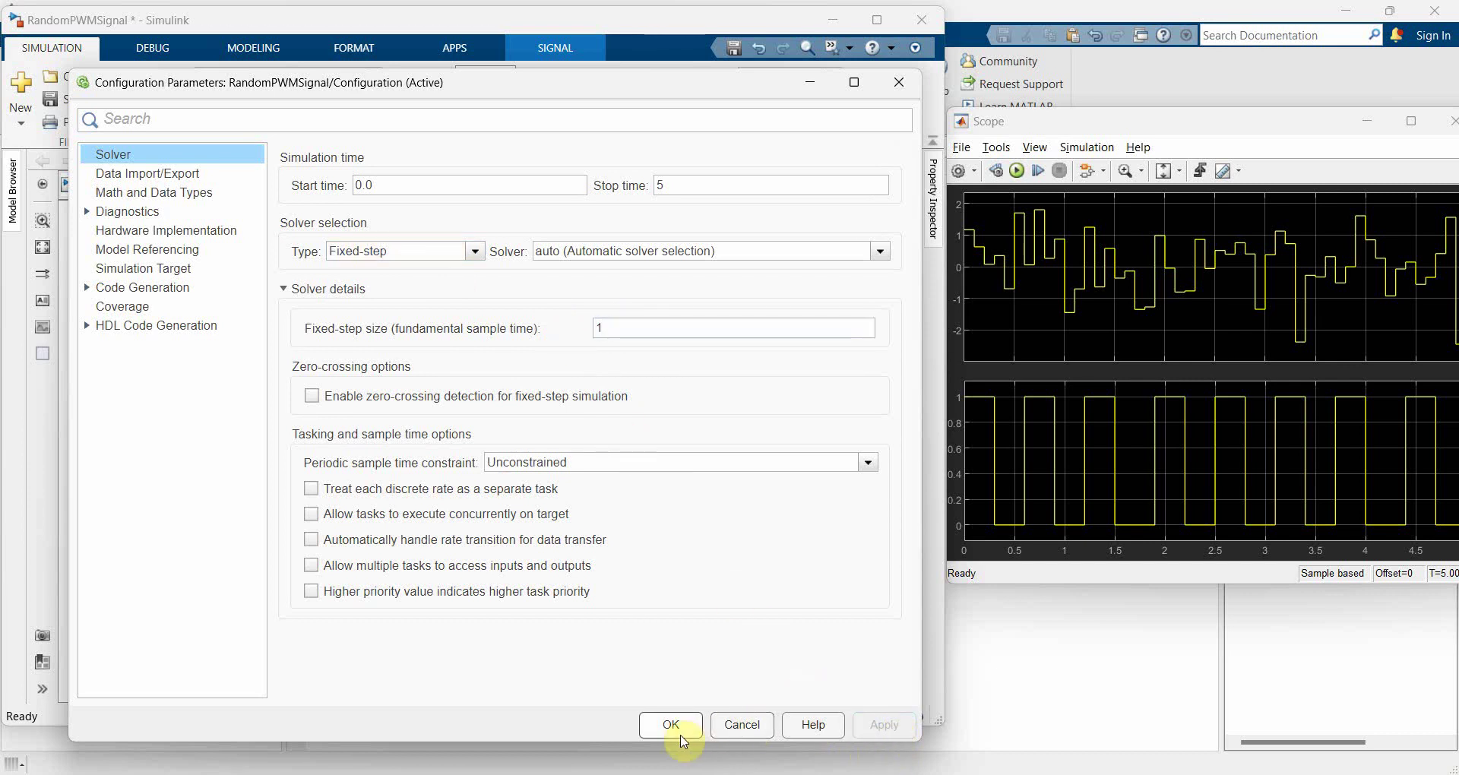
{"action": "left_click", "coordinate": [684, 741]}
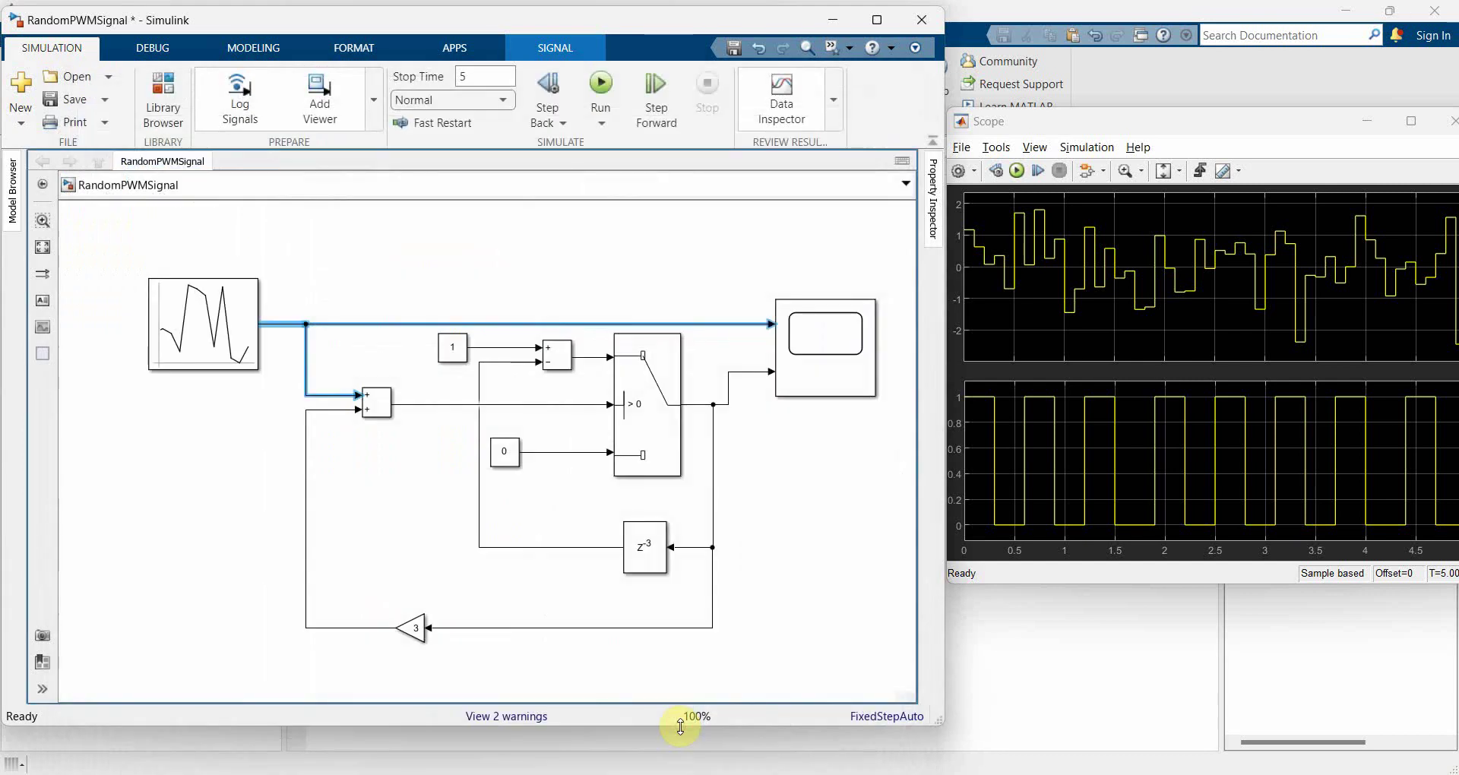
Change the Random Number block's sample time from 0.1 to 1.
{"action": "left_click", "coordinate": [201, 345]}
{"action": "double_click", "coordinate": [202, 344]}
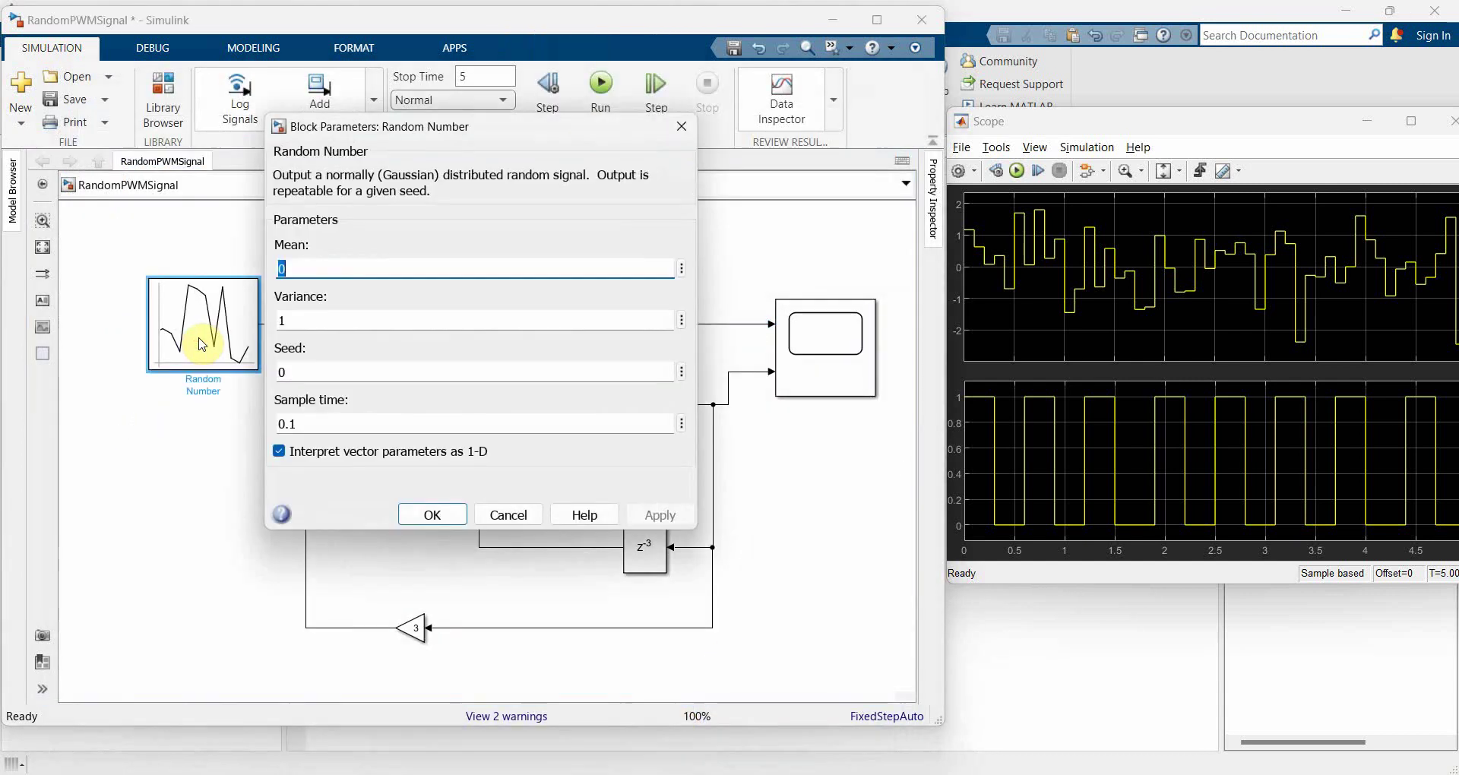
{"action": "double_click", "coordinate": [317, 424]}
{"action": "type", "text": "1"}
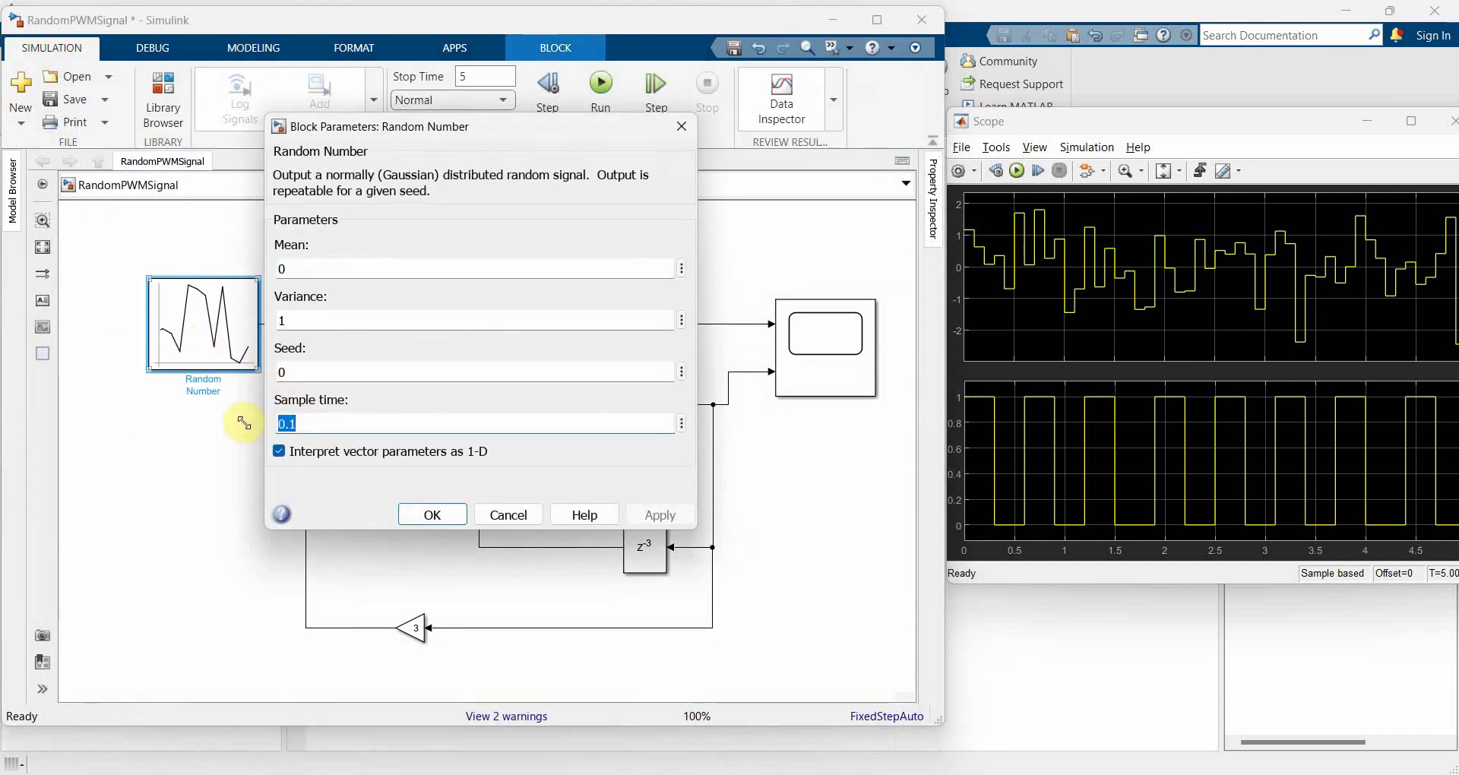
{"action": "left_click", "coordinate": [415, 515]}
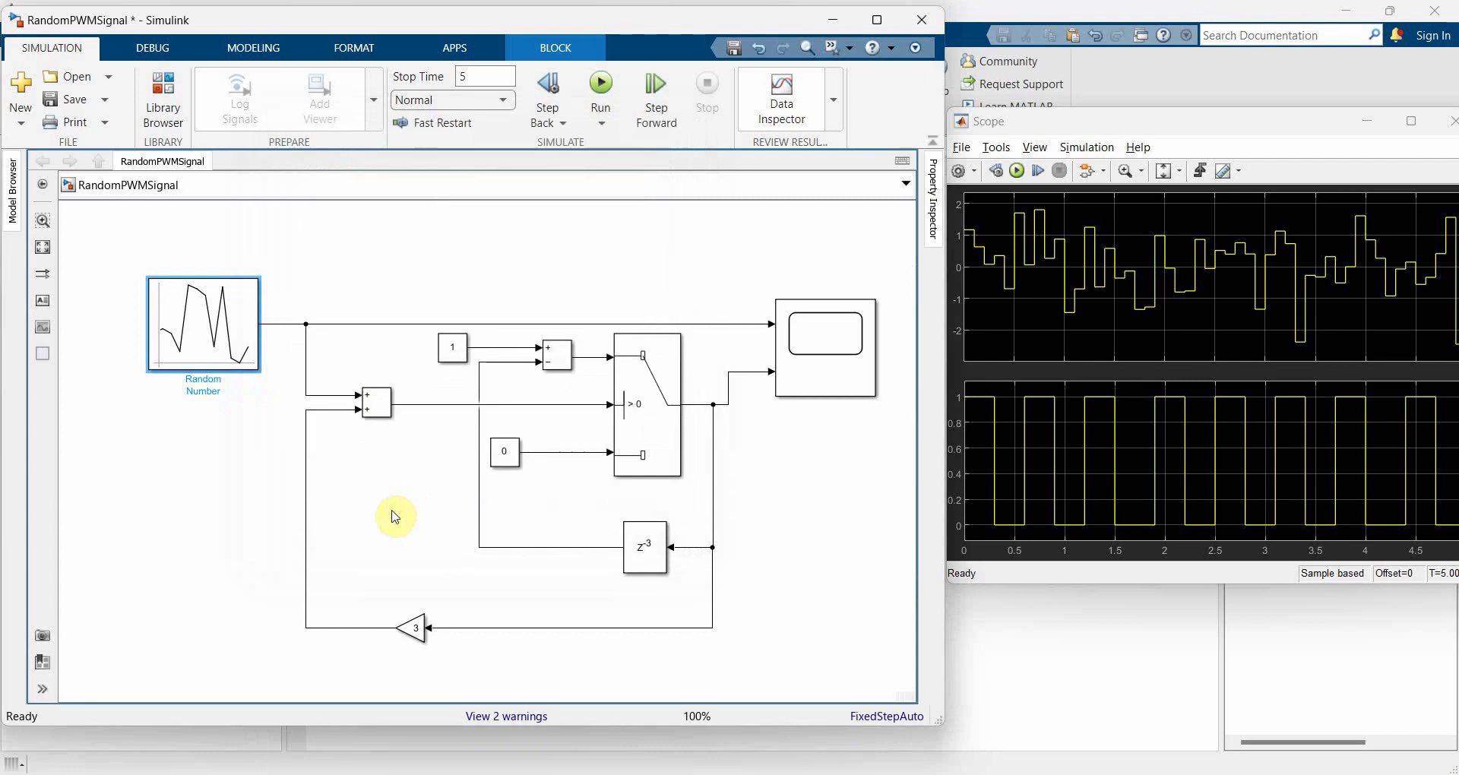
Run the model, set Stop Time to 20, run again, and reposition the Scope window.
{"action": "left_click", "coordinate": [601, 88]}
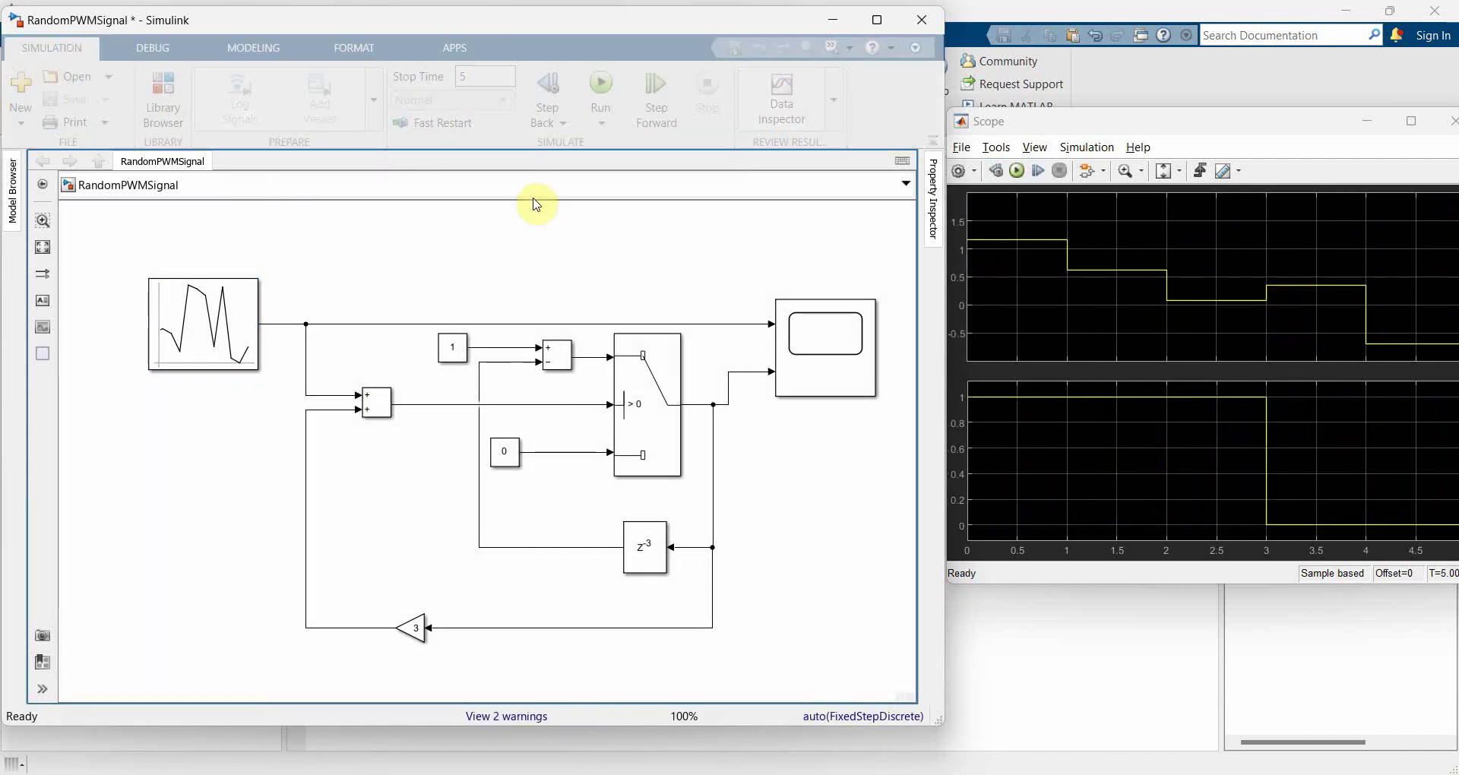
{"action": "left_click", "coordinate": [479, 71]}
{"action": "type", "text": "20"}
{"action": "left_click", "coordinate": [601, 88]}
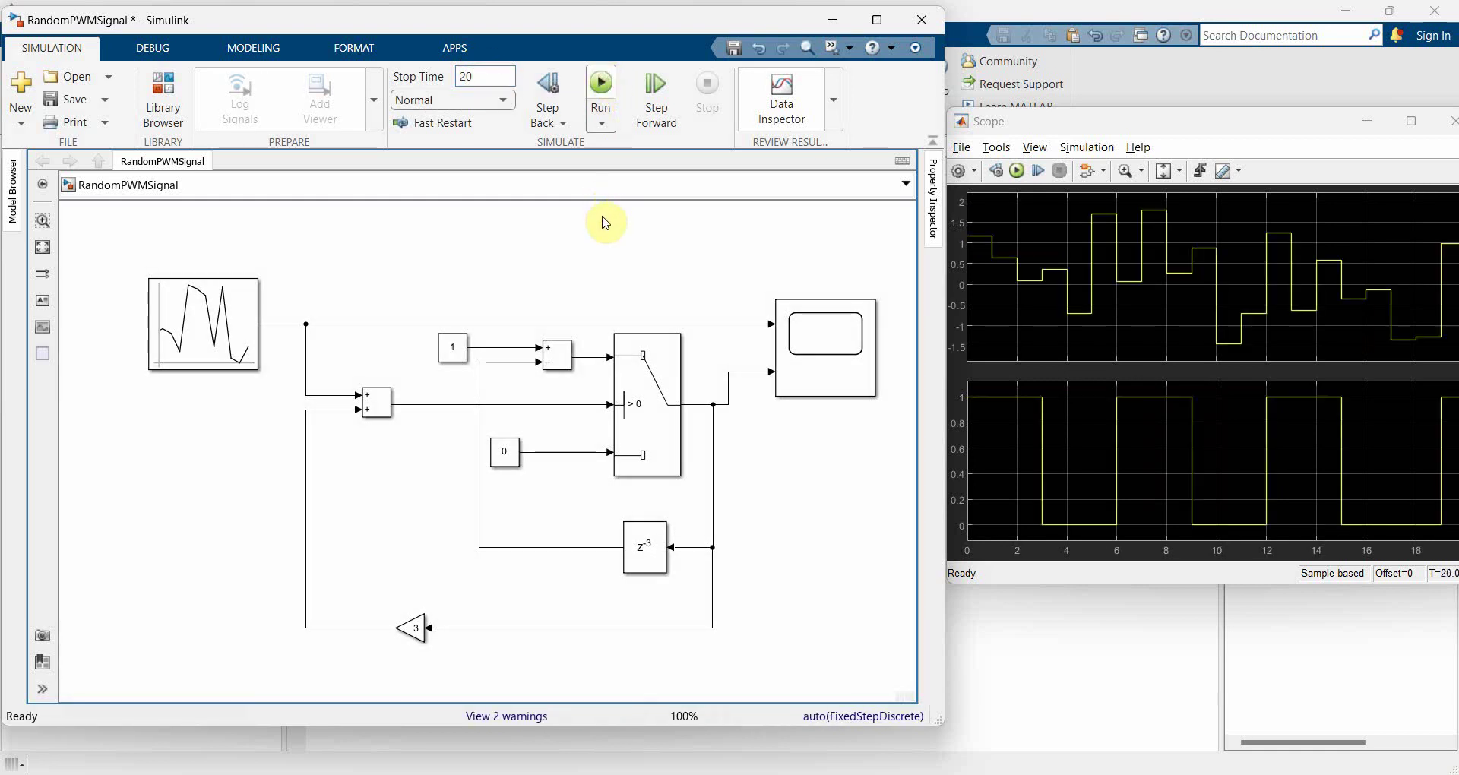
{"action": "left_click_drag", "start_coordinate": [1074, 120], "coordinate": [930, 135]}
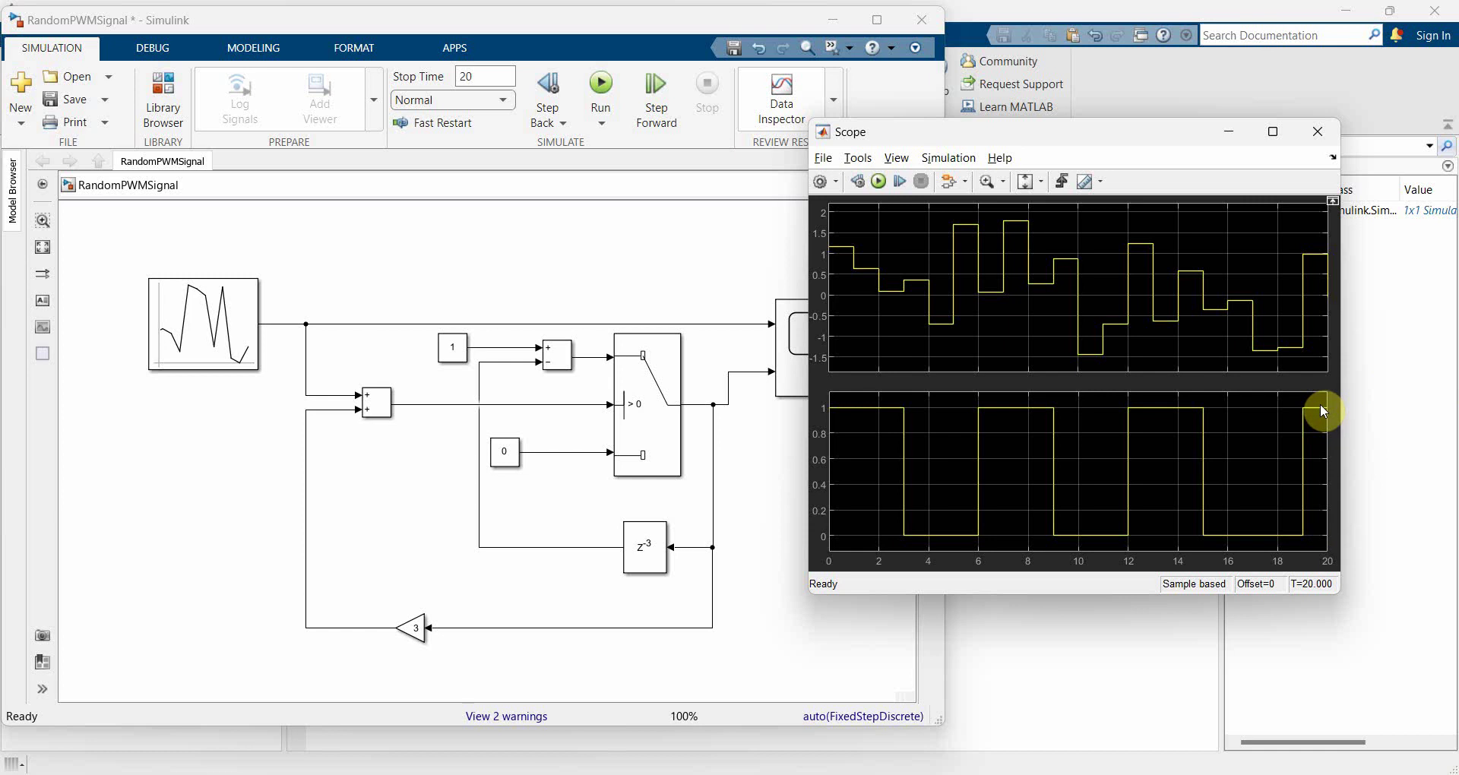
Place the full-height model window beside an enlarged Scope and fit the whole diagram.
{"action": "left_click_drag", "start_coordinate": [1001, 132], "coordinate": [1124, 125]}
{"action": "left_click", "coordinate": [874, 263]}
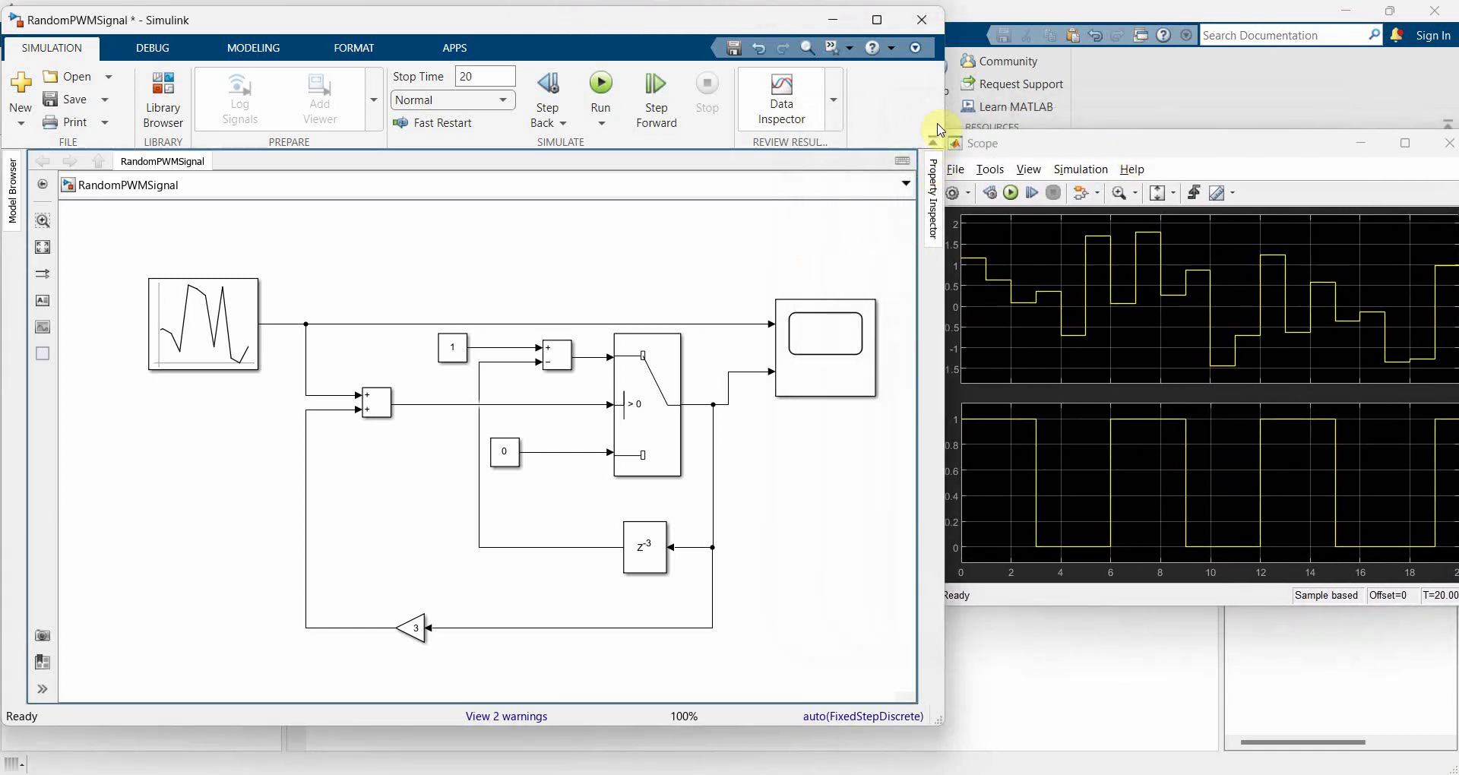
{"action": "left_click_drag", "start_coordinate": [945, 113], "coordinate": [866, 113]}
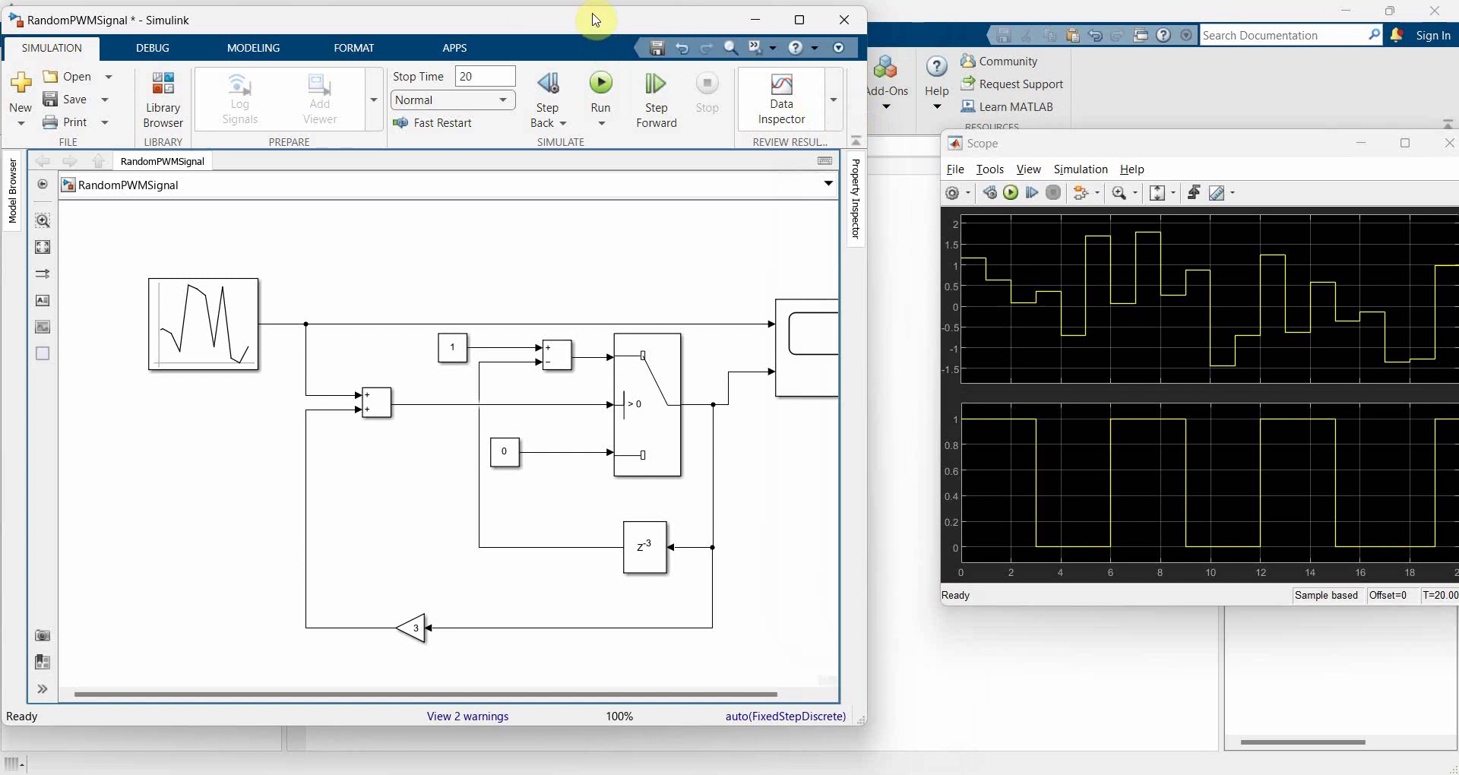
{"action": "double_click", "coordinate": [592, 9]}
{"action": "left_click_drag", "start_coordinate": [1085, 146], "coordinate": [1019, 148]}
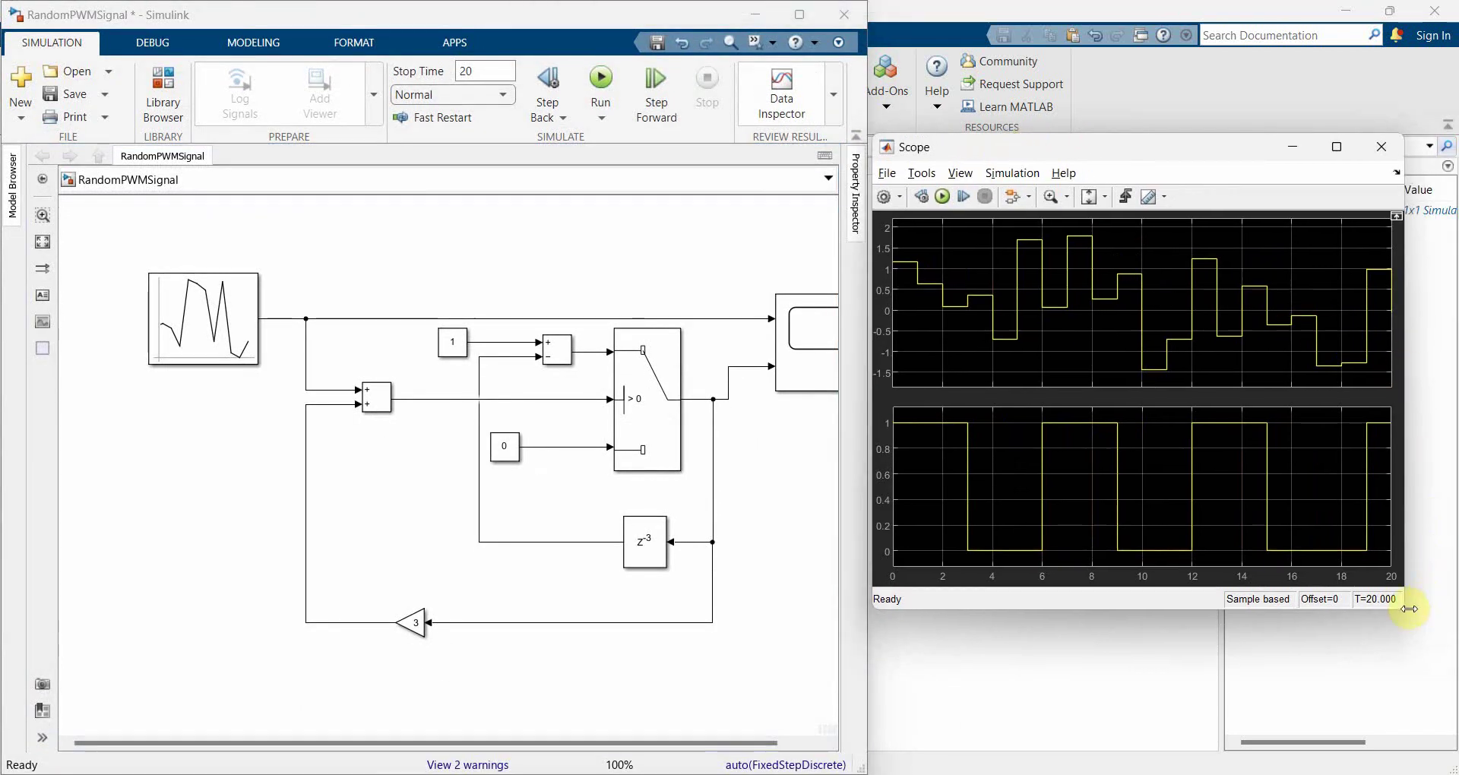
{"action": "left_click_drag", "start_coordinate": [1403, 611], "coordinate": [1442, 617]}
{"action": "left_click", "coordinate": [768, 619]}
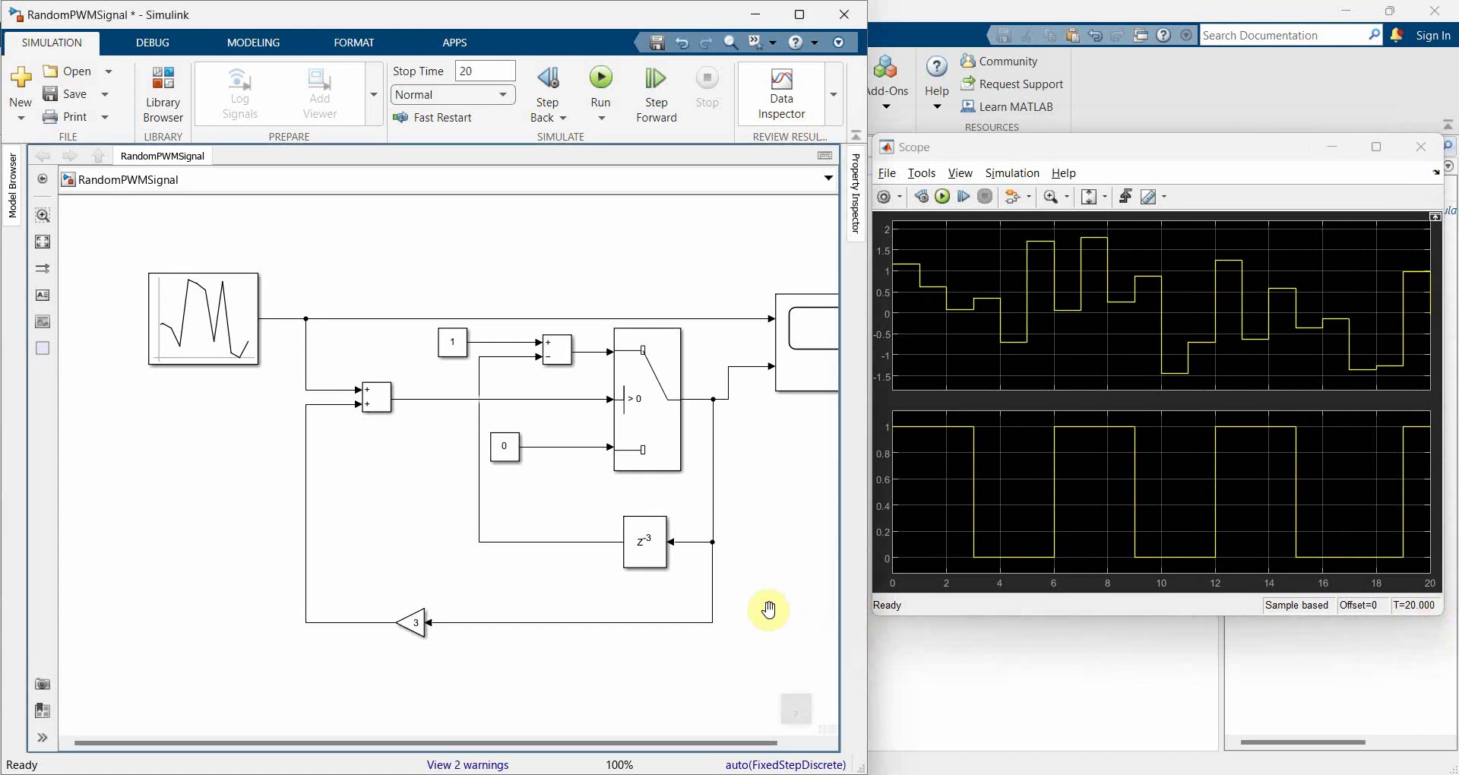
{"action": "key", "text": "space"}
Check the Switch and Random Number blocks, then marquee-select the Delay block.
{"action": "left_click", "coordinate": [613, 456]}
{"action": "left_click", "coordinate": [121, 296]}
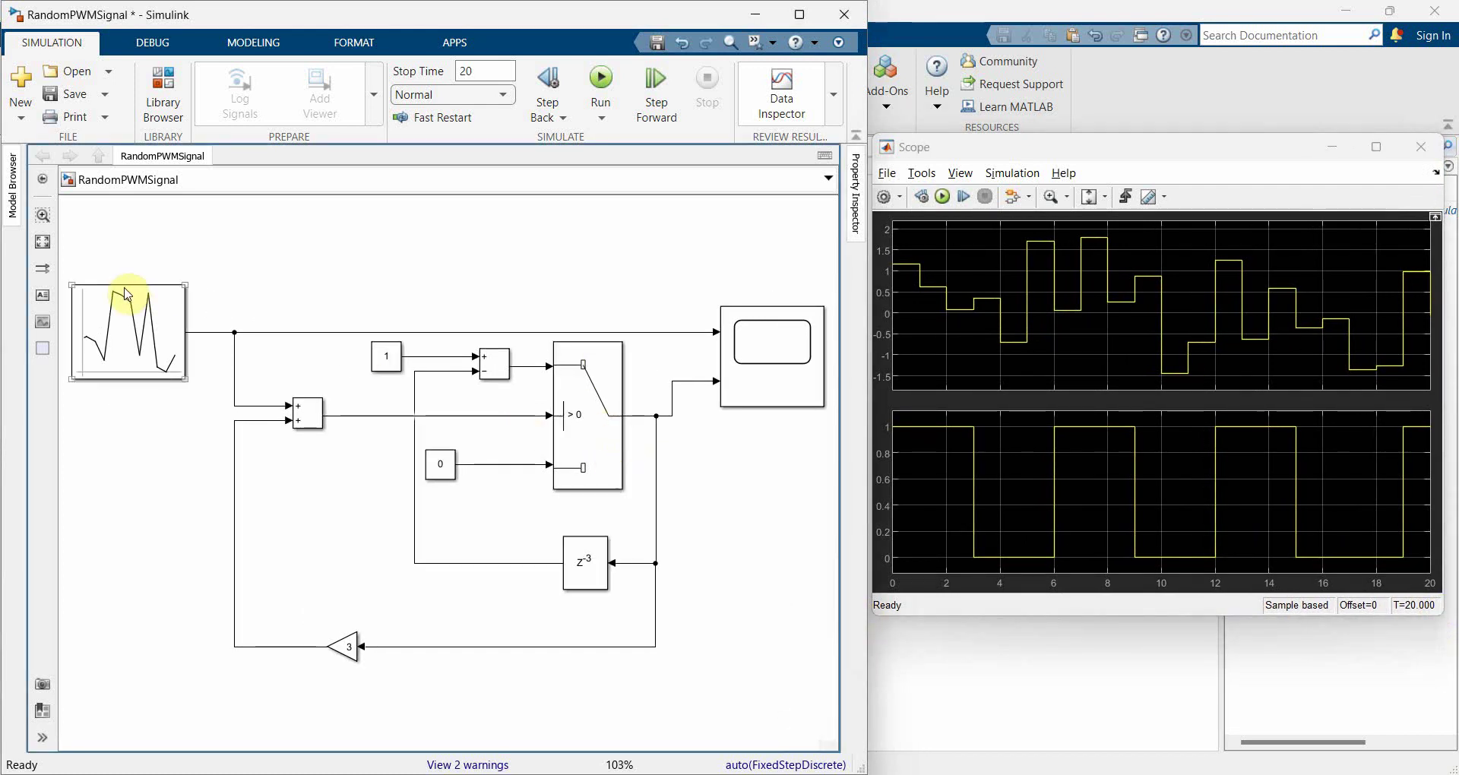
{"action": "left_click", "coordinate": [201, 467]}
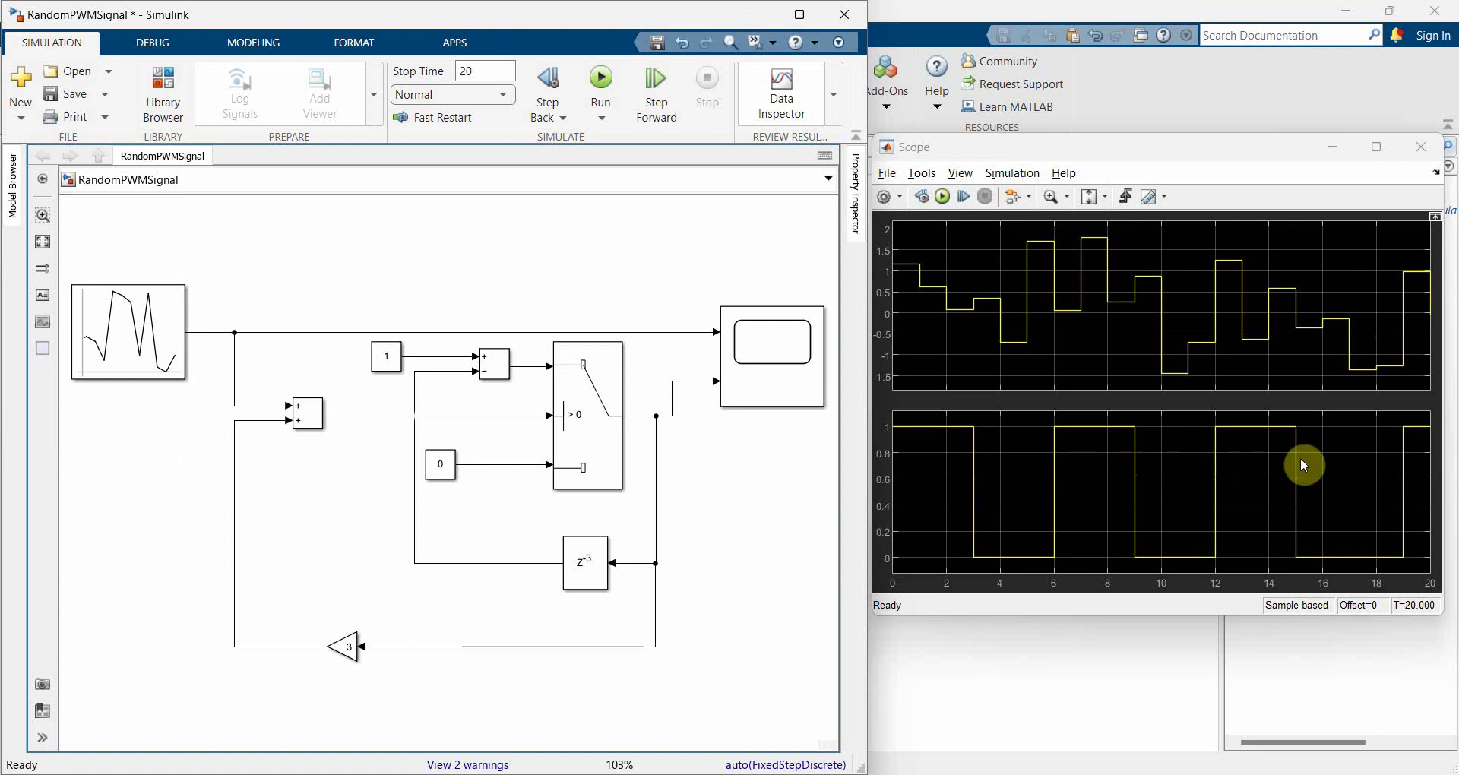
{"action": "left_click", "coordinate": [616, 360]}
{"action": "left_click", "coordinate": [534, 519]}
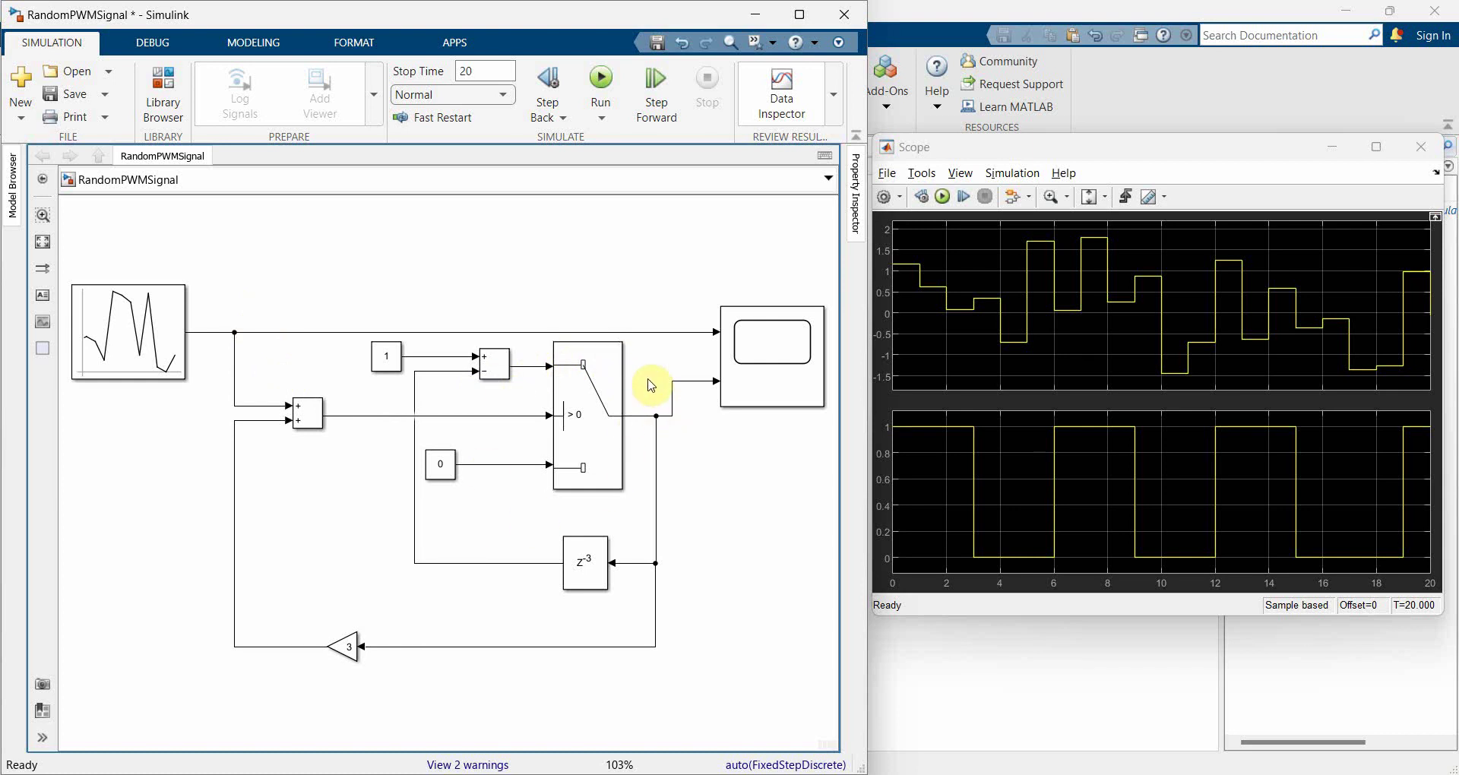
{"action": "left_click_drag", "start_coordinate": [513, 505], "coordinate": [628, 600]}
Change the Delay block's delay length from 3 to 2 and rerun the simulation.
{"action": "double_click", "coordinate": [583, 562]}
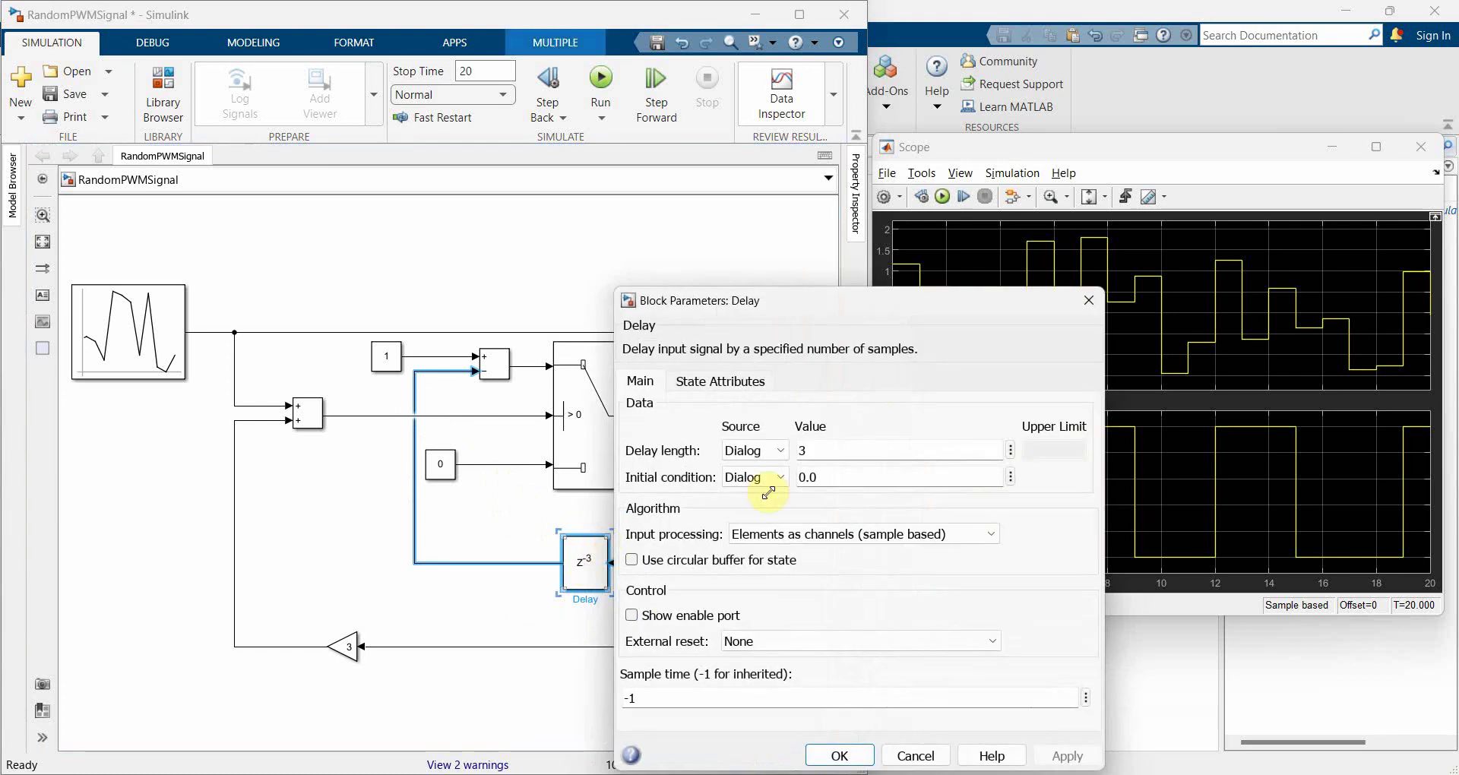
{"action": "double_click", "coordinate": [887, 450]}
{"action": "type", "text": "2"}
{"action": "key", "text": "Return"}
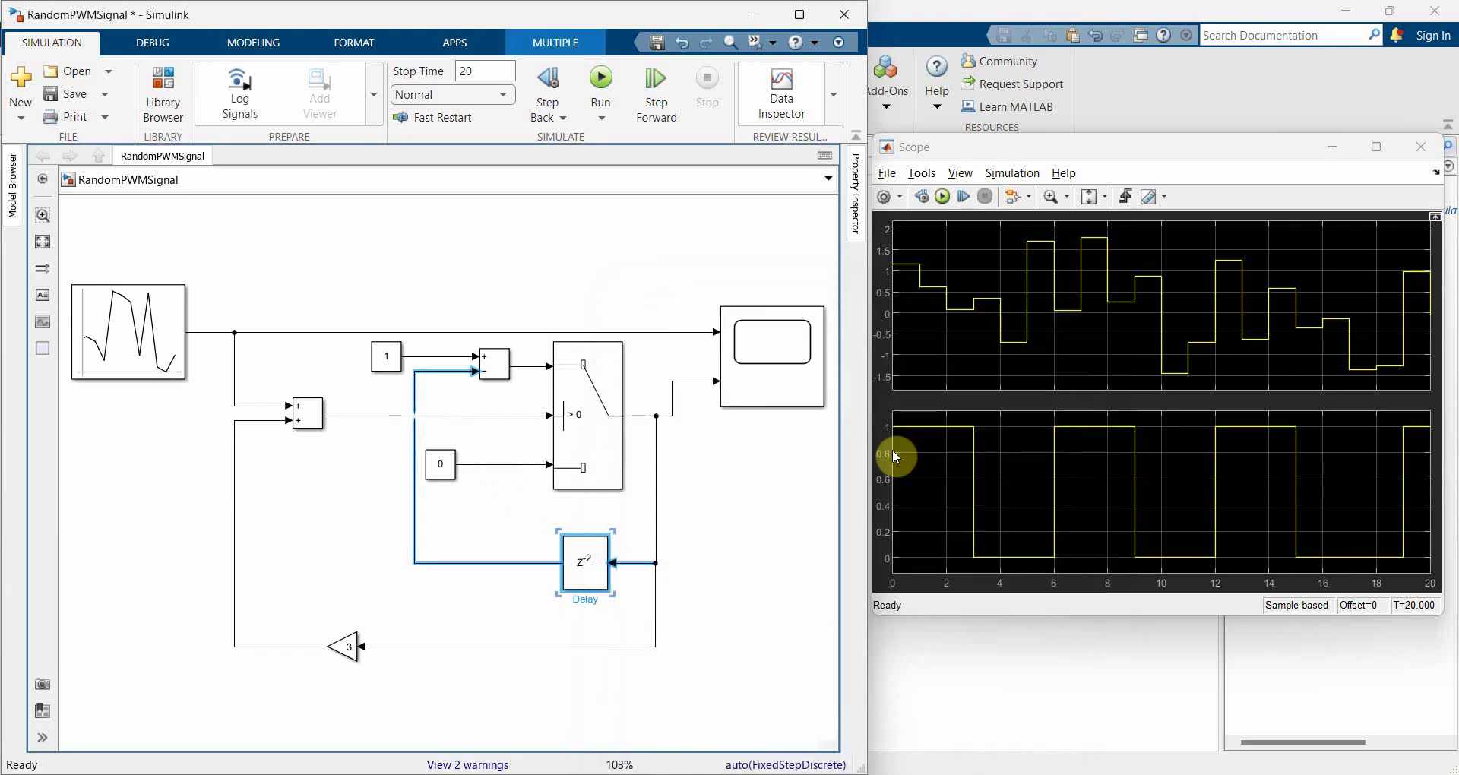
{"action": "left_click", "coordinate": [601, 80]}
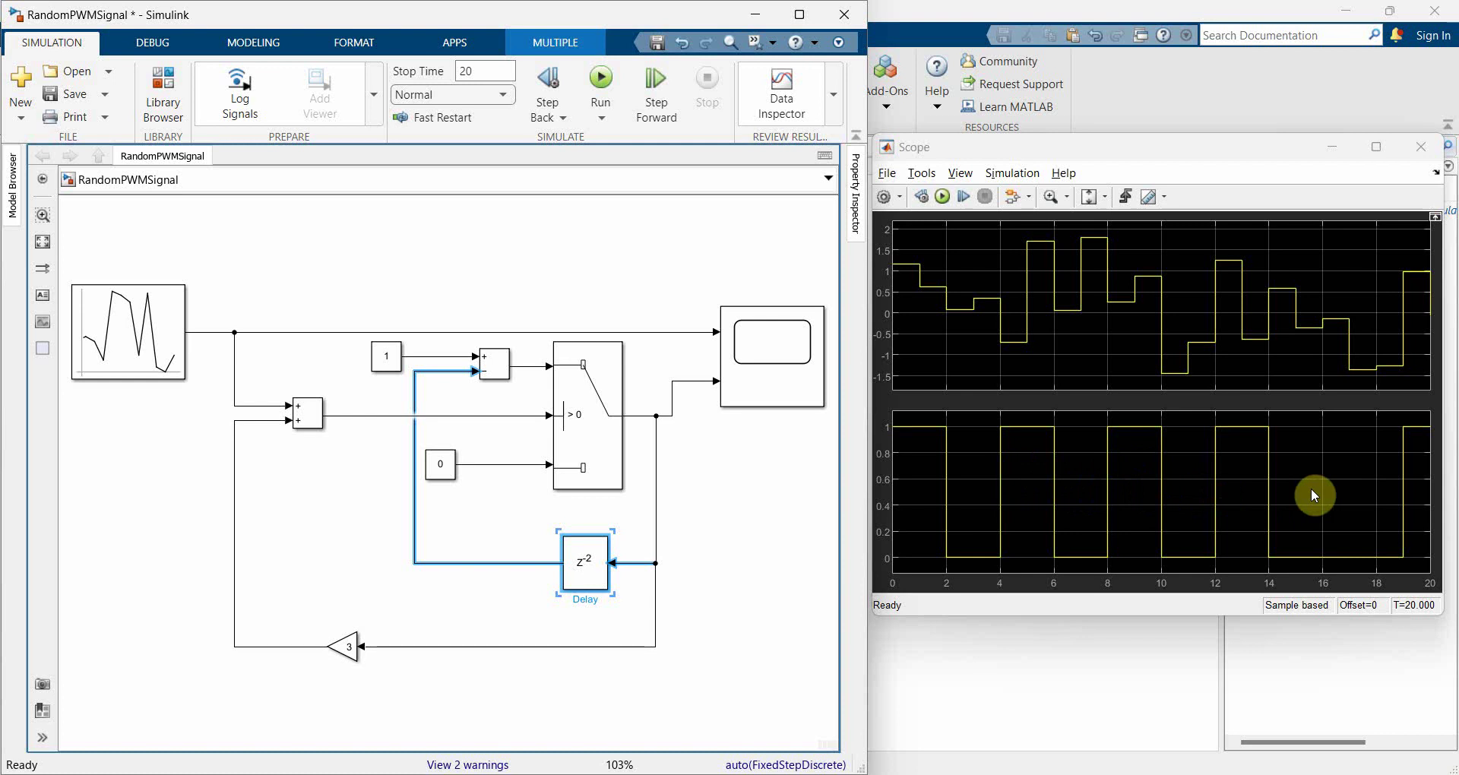
{"action": "left_click", "coordinate": [751, 564]}
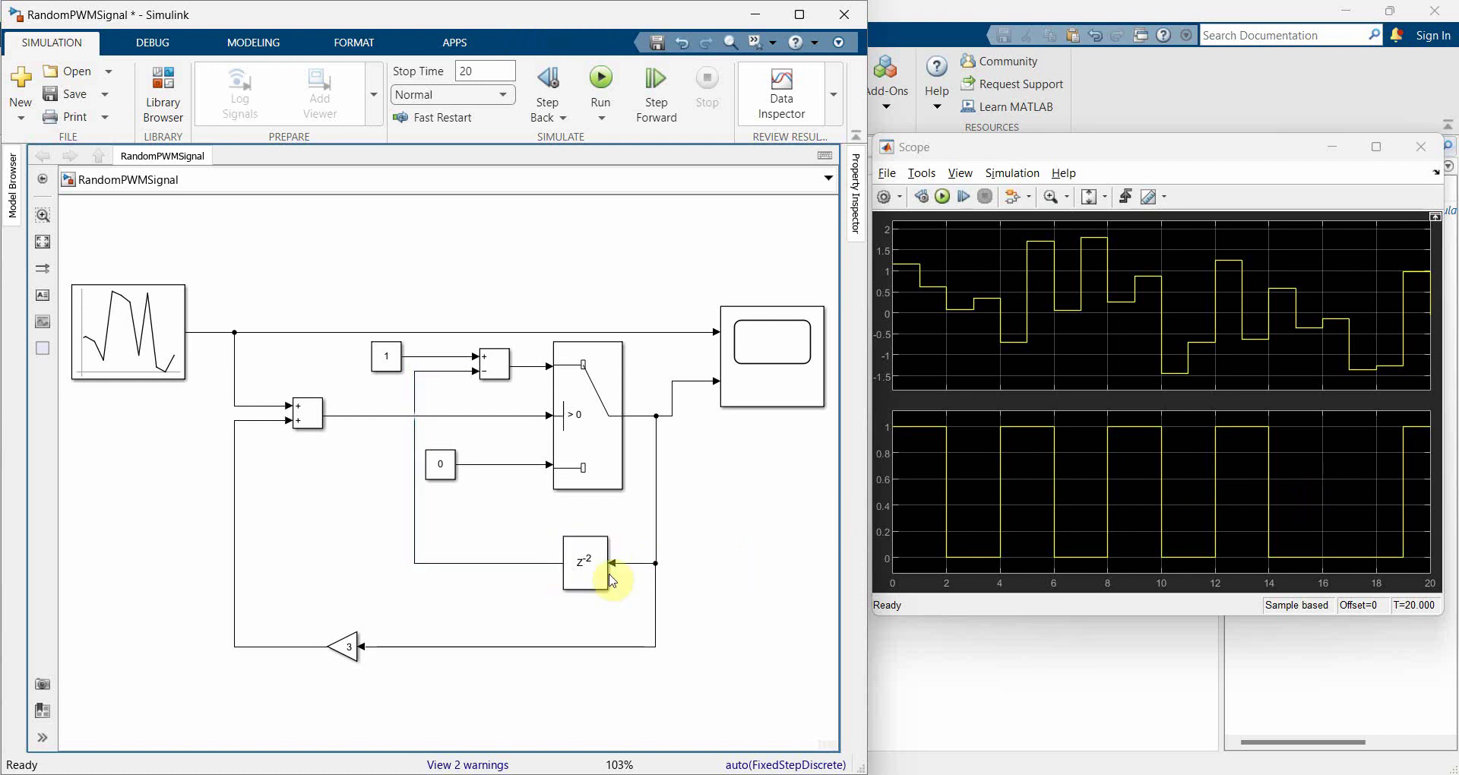
{"action": "left_click", "coordinate": [585, 572]}
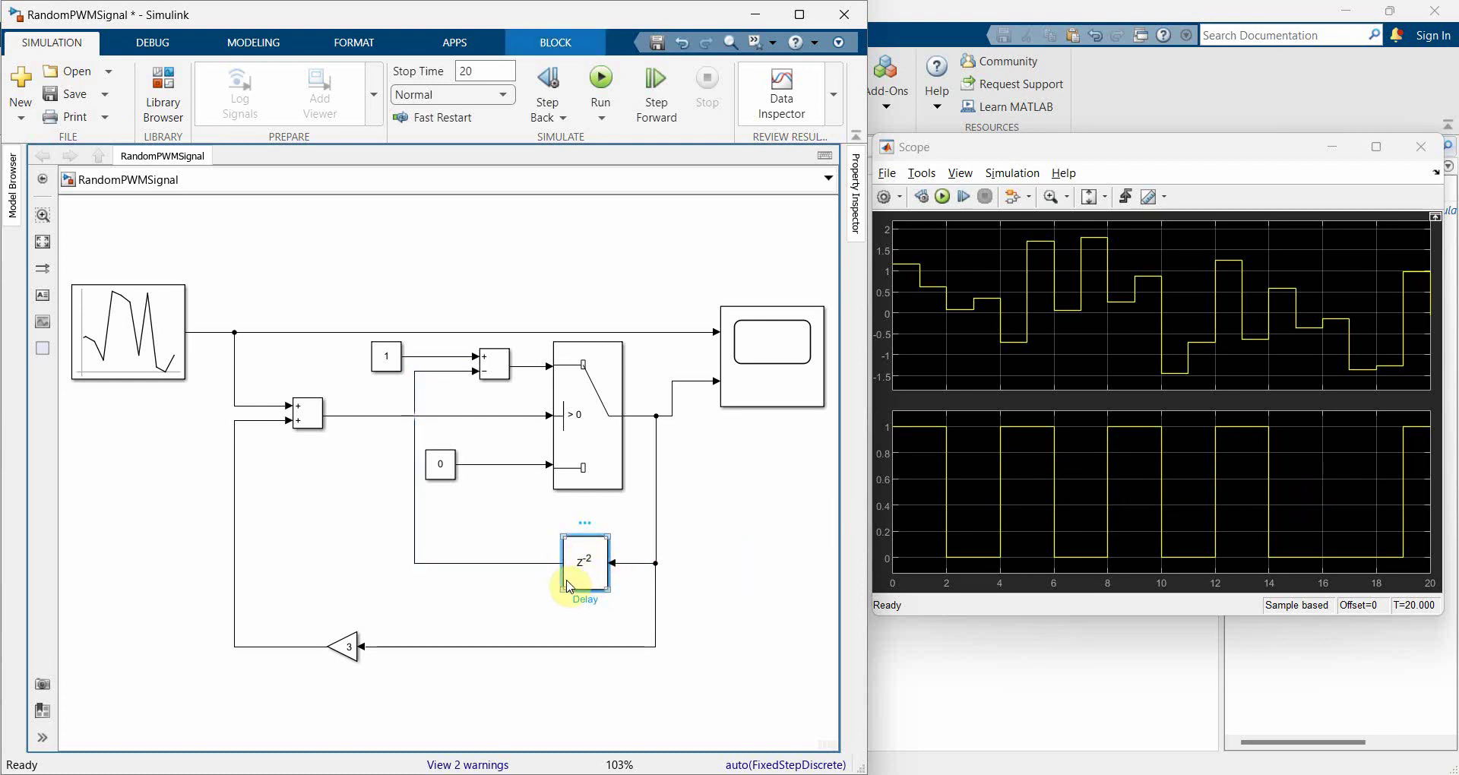
{"action": "left_click", "coordinate": [375, 226]}
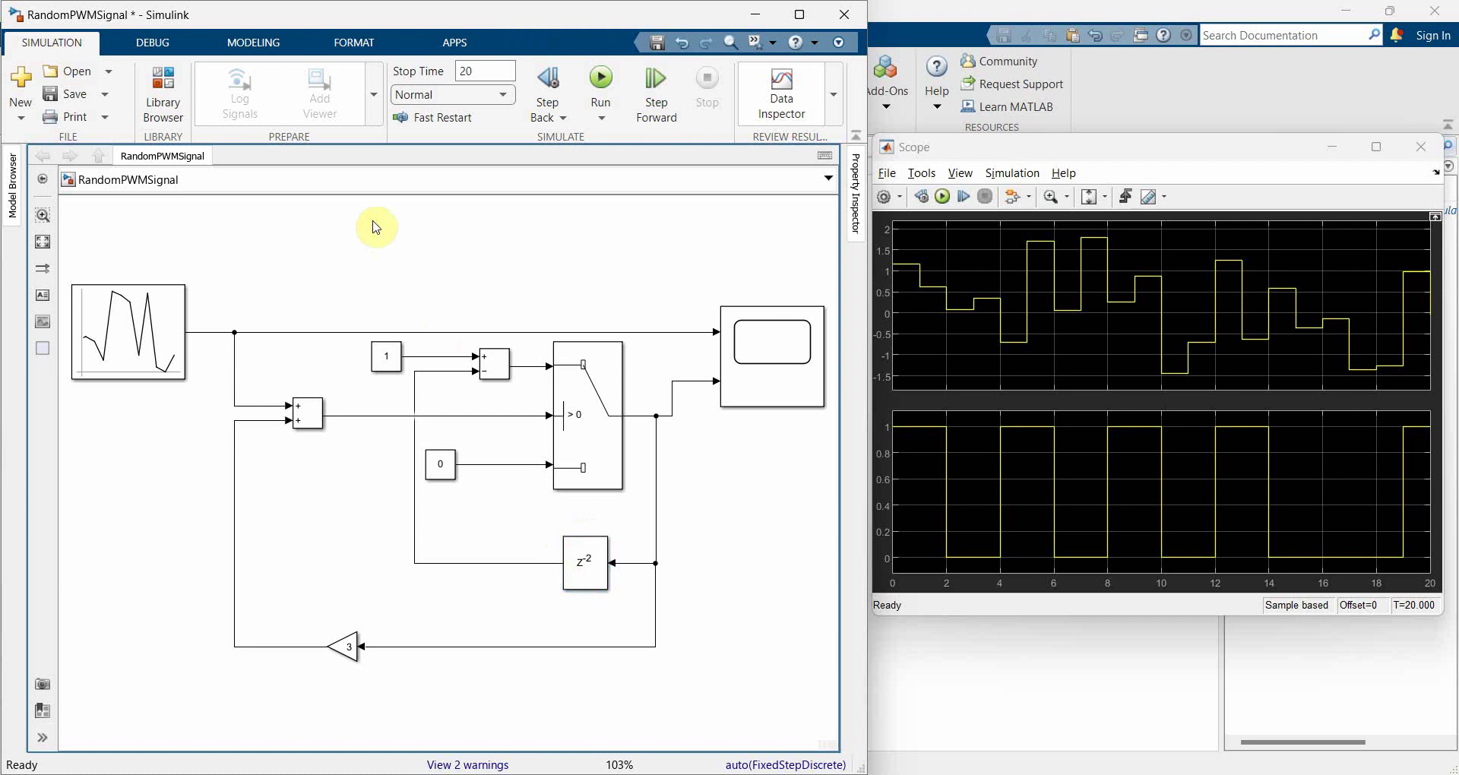
{"action": "key", "text": "ctrl+a"}
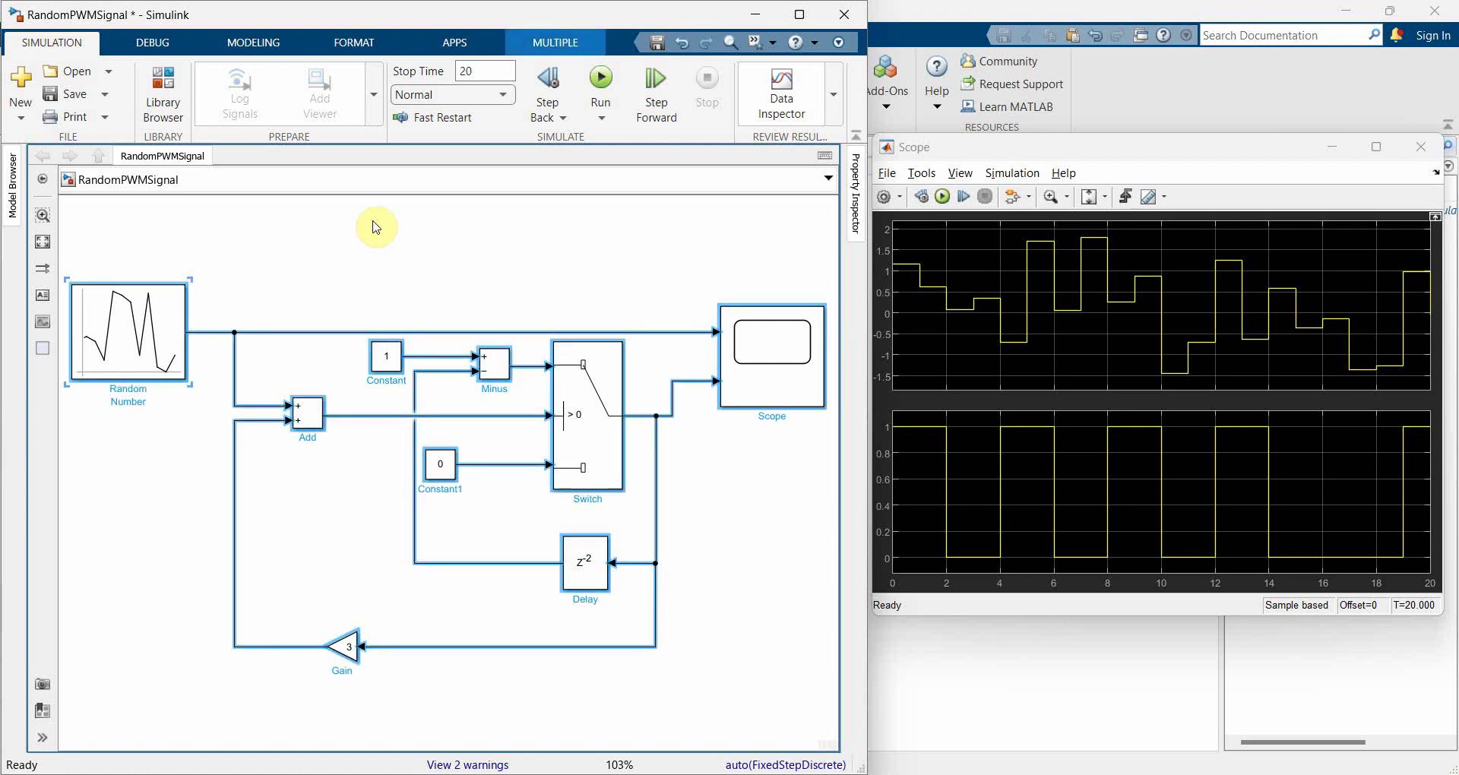